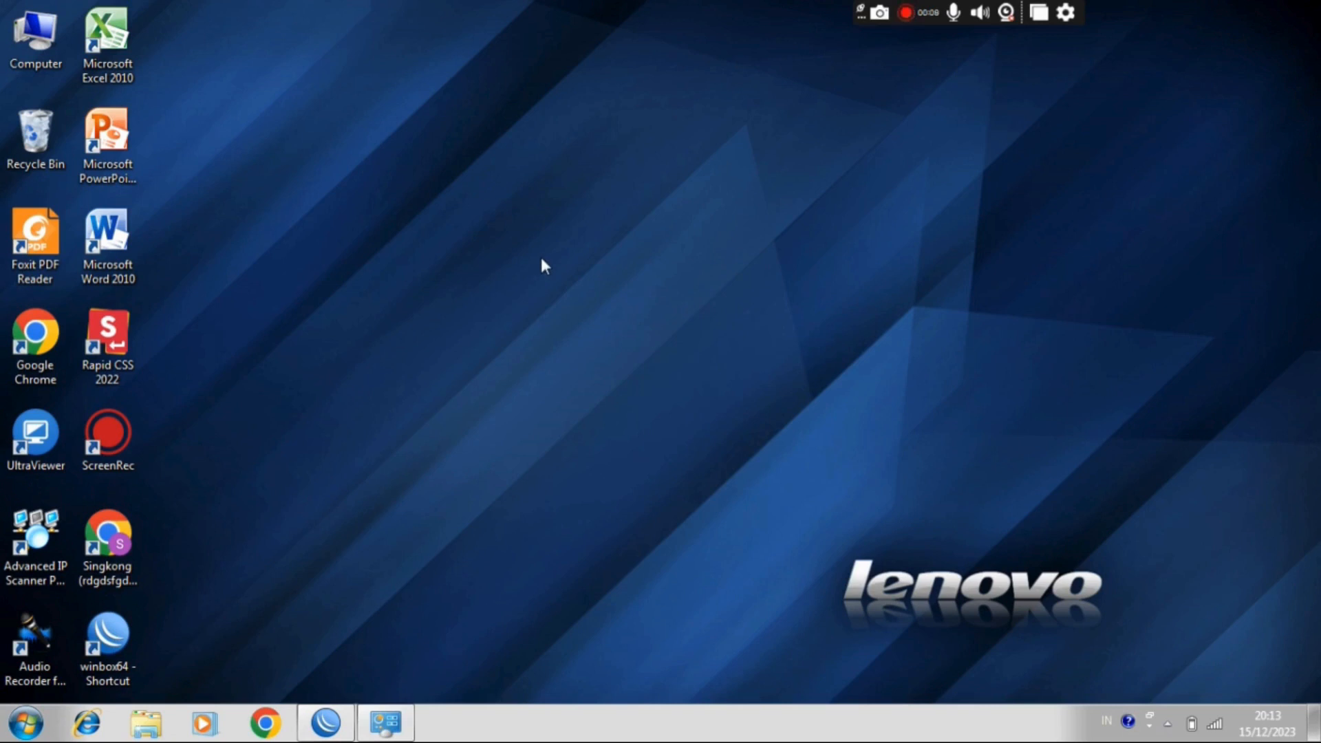
right_click(543, 260)
left_click(599, 322)
right_click(599, 322)
left_click(643, 379)
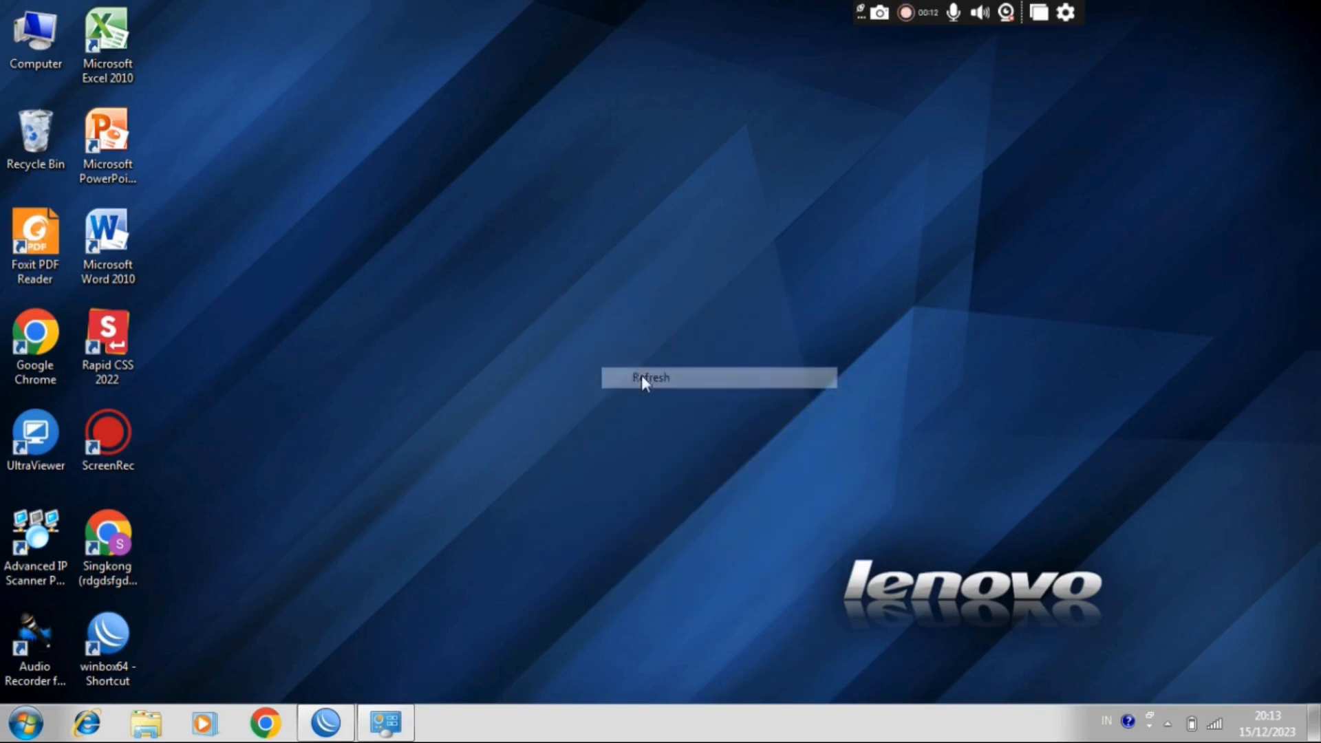
right_click(641, 374)
left_click(683, 433)
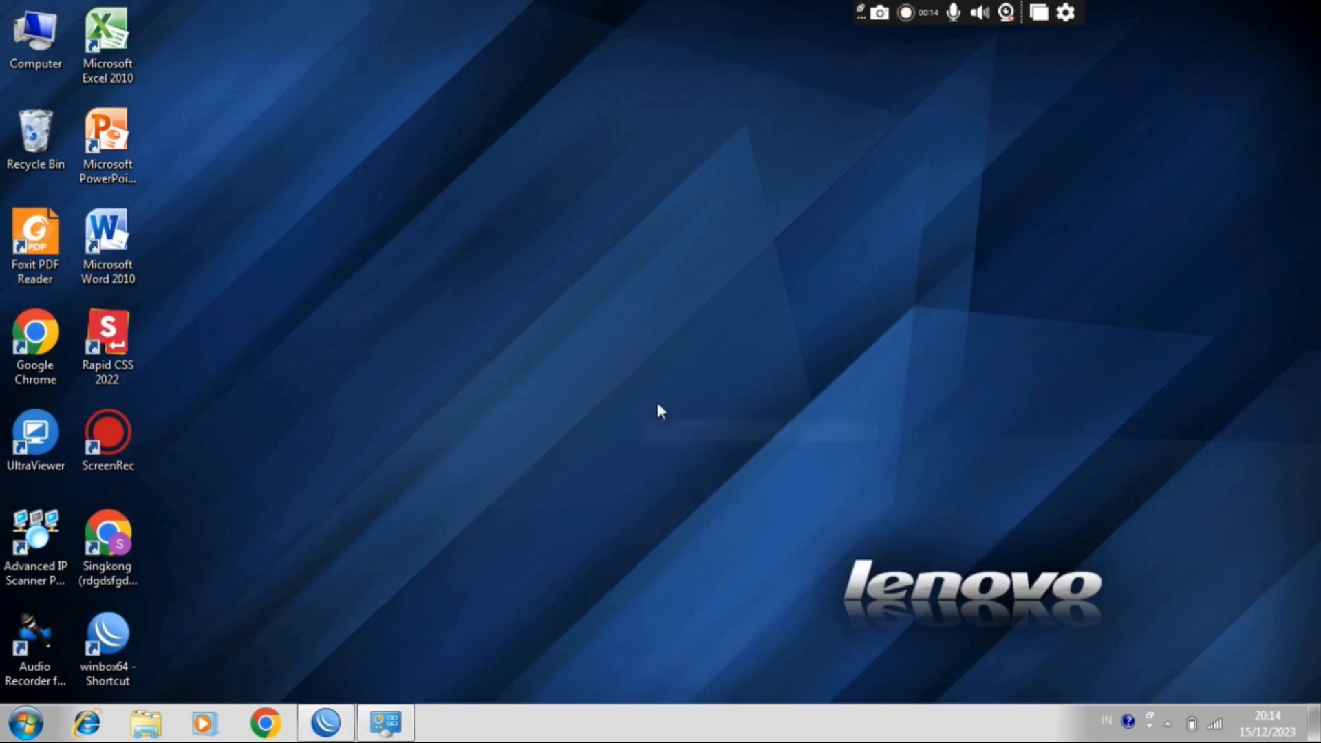
right_click(548, 306)
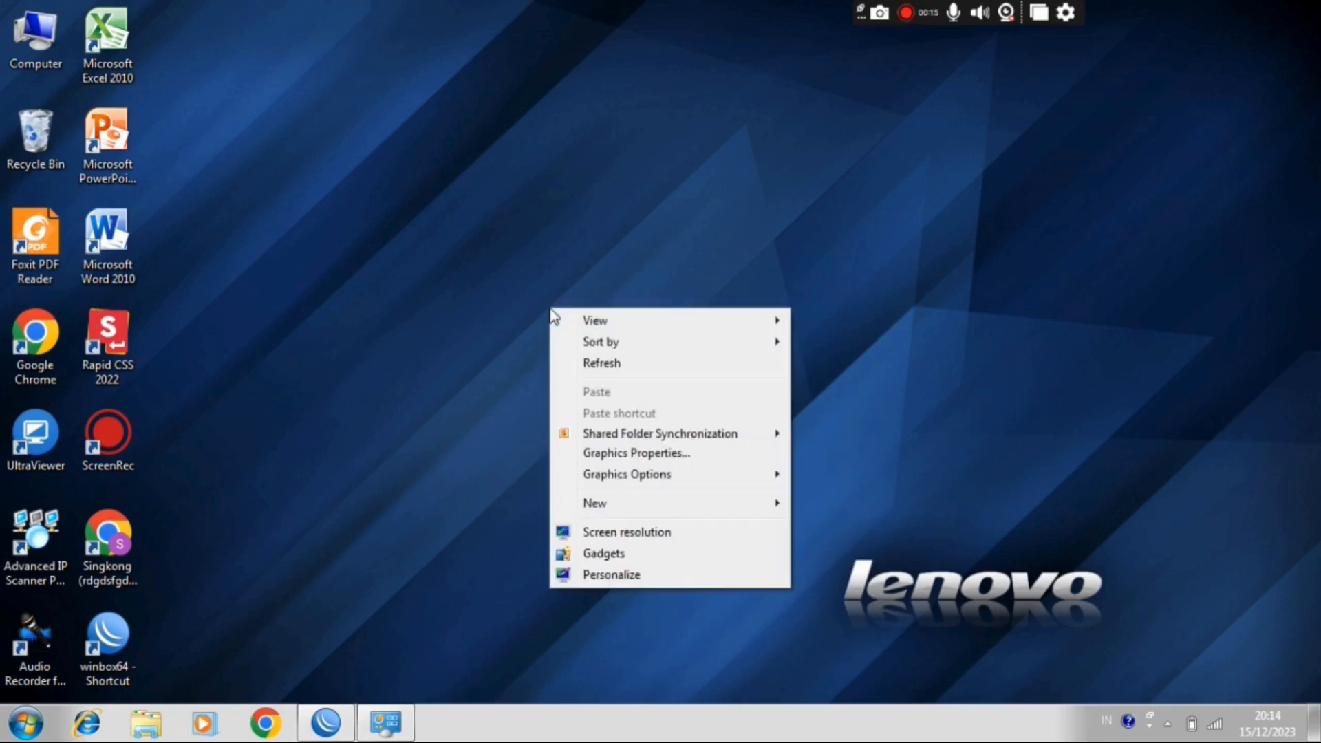
left_click(597, 372)
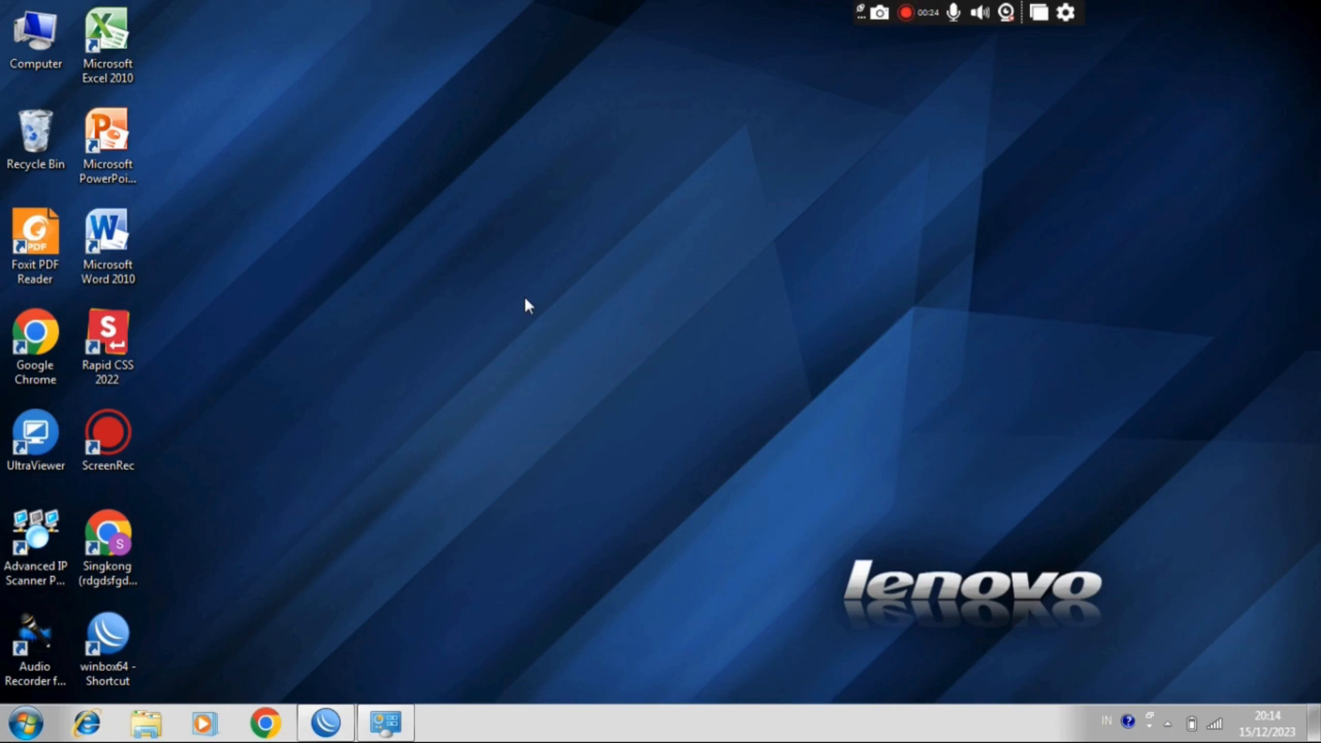
right_click(524, 302)
left_click(576, 357)
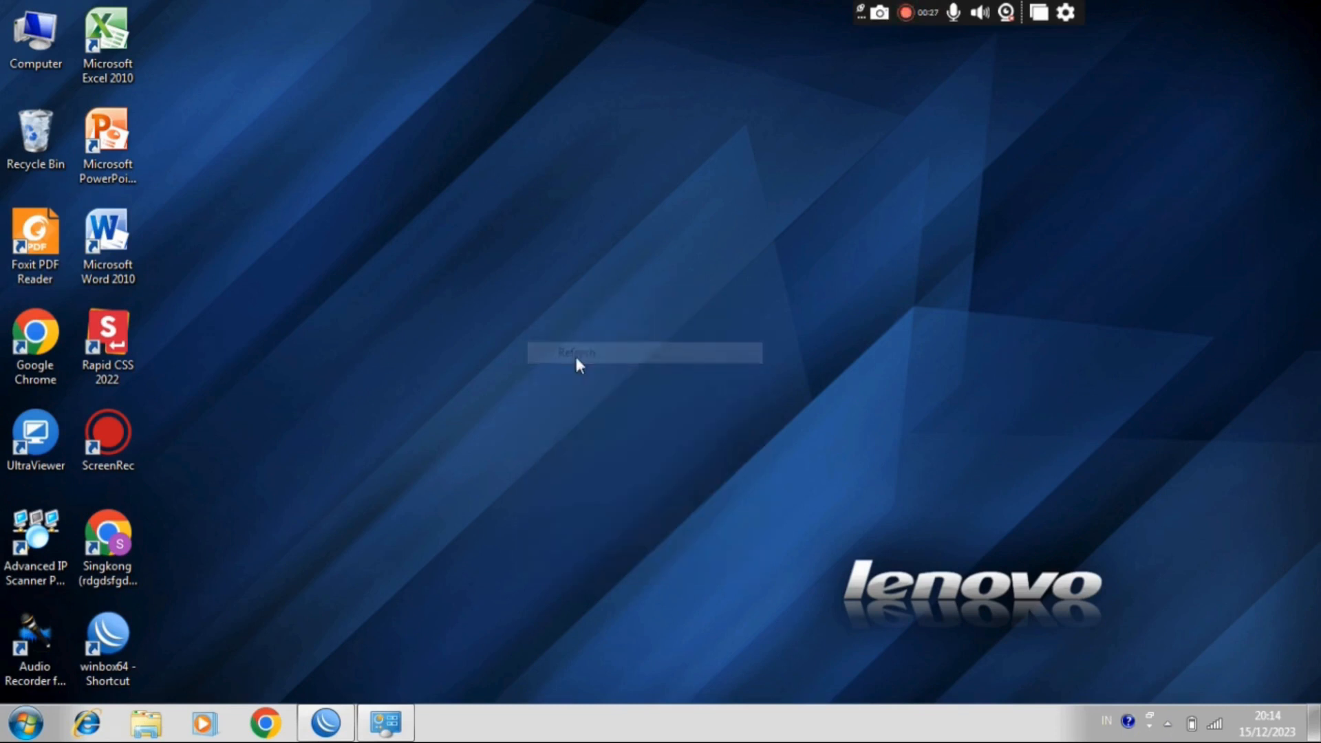
right_click(575, 355)
left_click(622, 412)
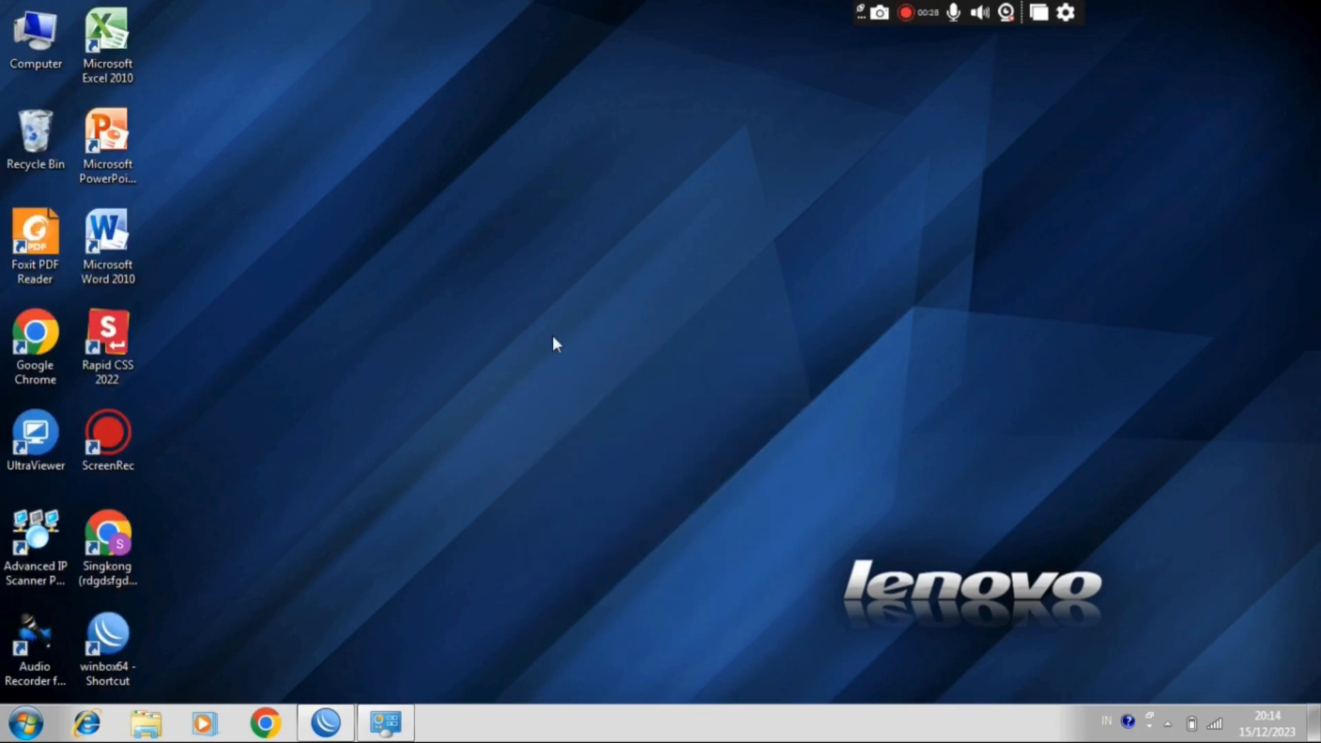
right_click(553, 337)
left_click(597, 391)
right_click(598, 393)
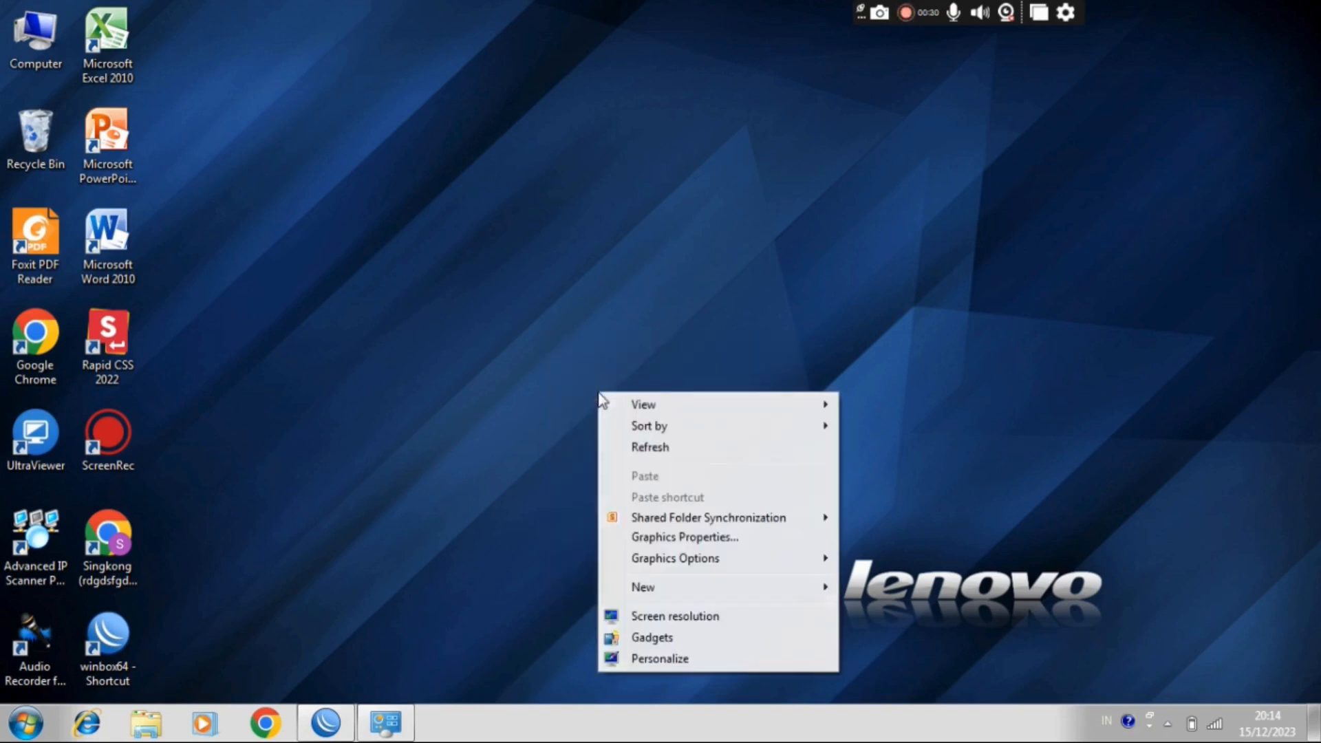
left_click(645, 446)
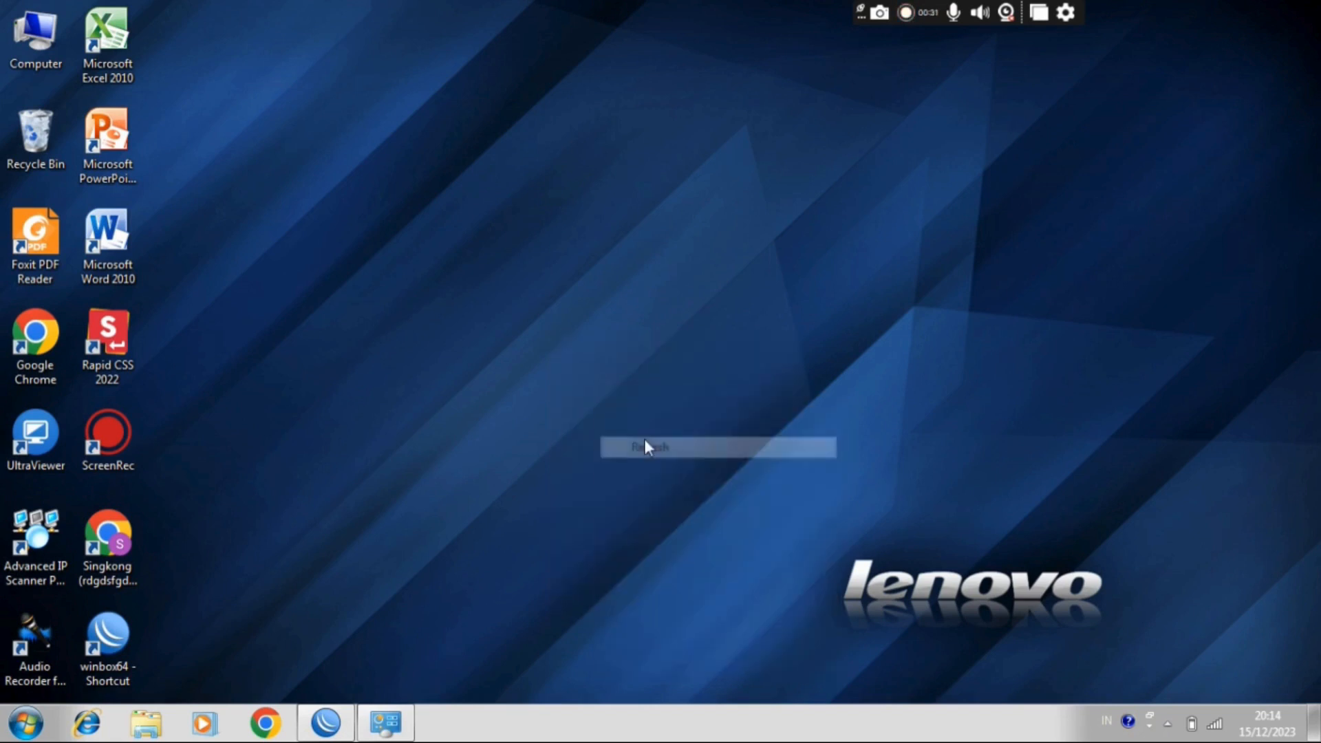
right_click(560, 286)
left_click(610, 337)
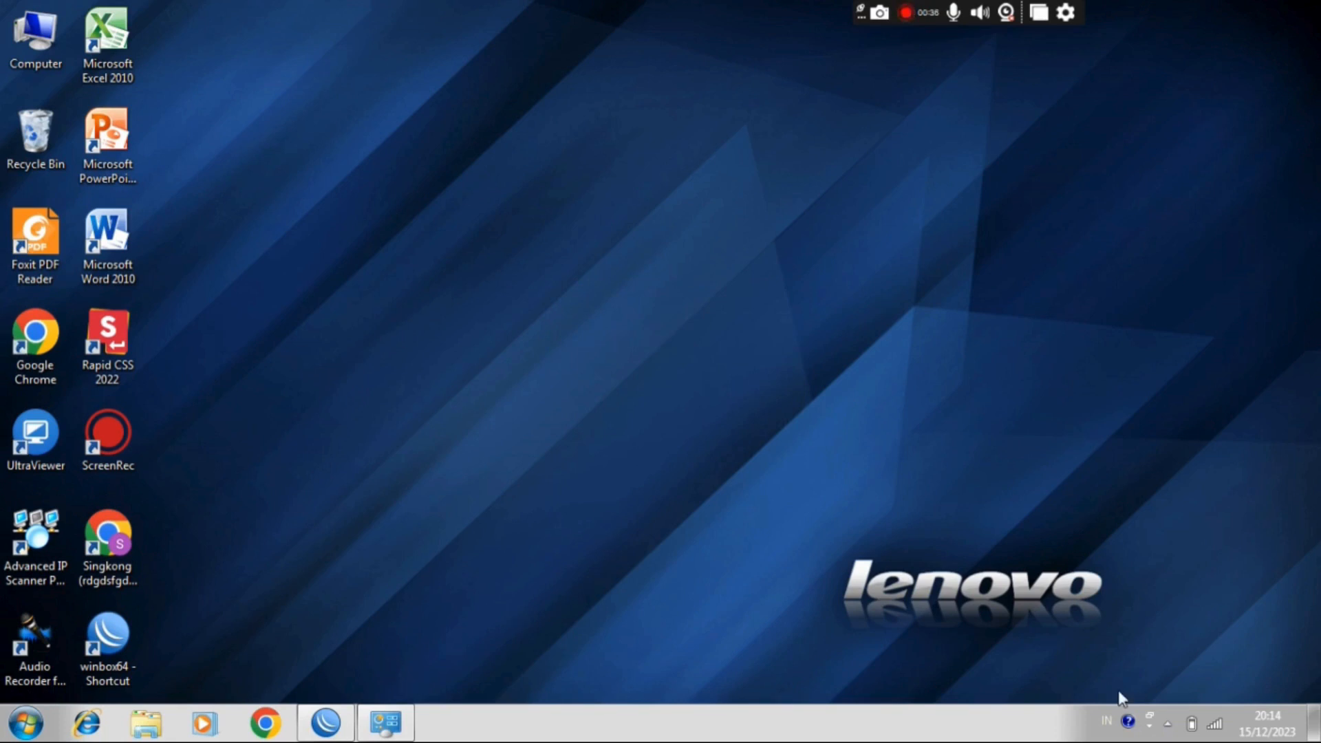
Step: Check which wireless network the computer is connected to and bring up the Network Connections window
left_click(1215, 725)
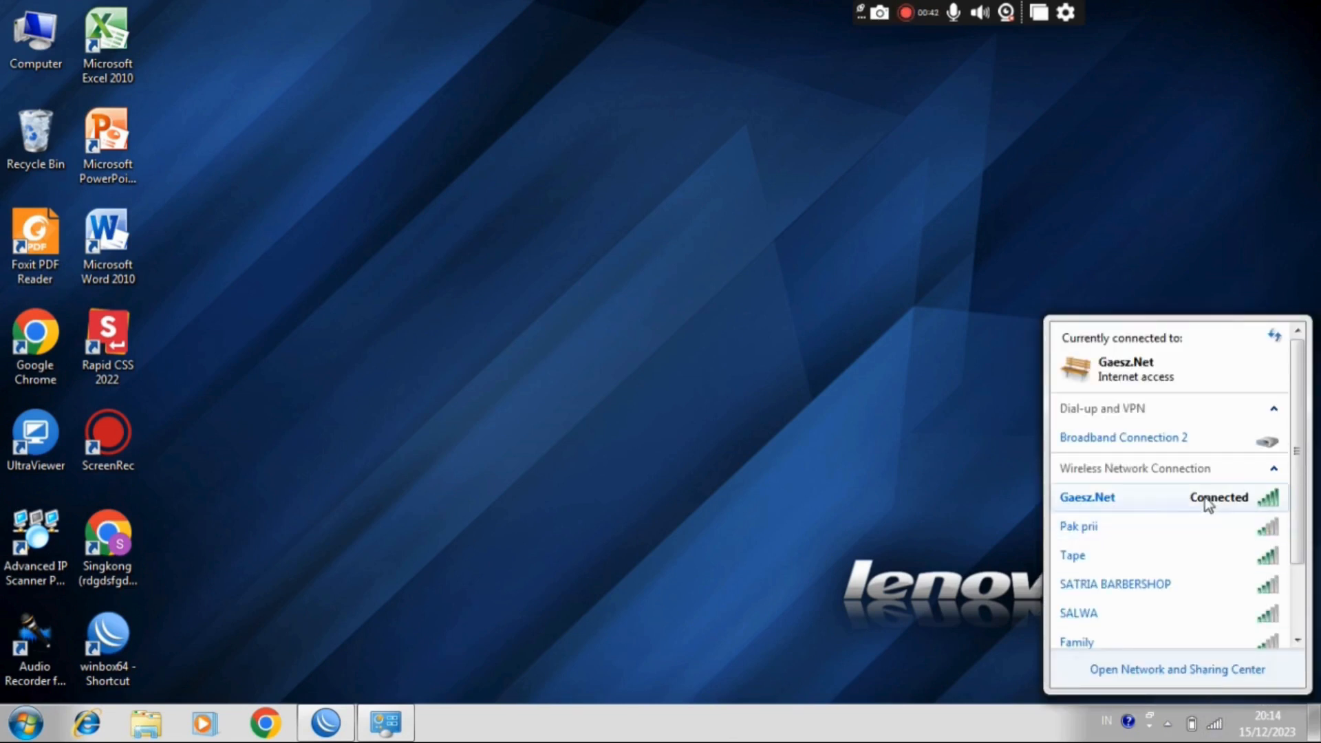
mouse_move(1203, 497)
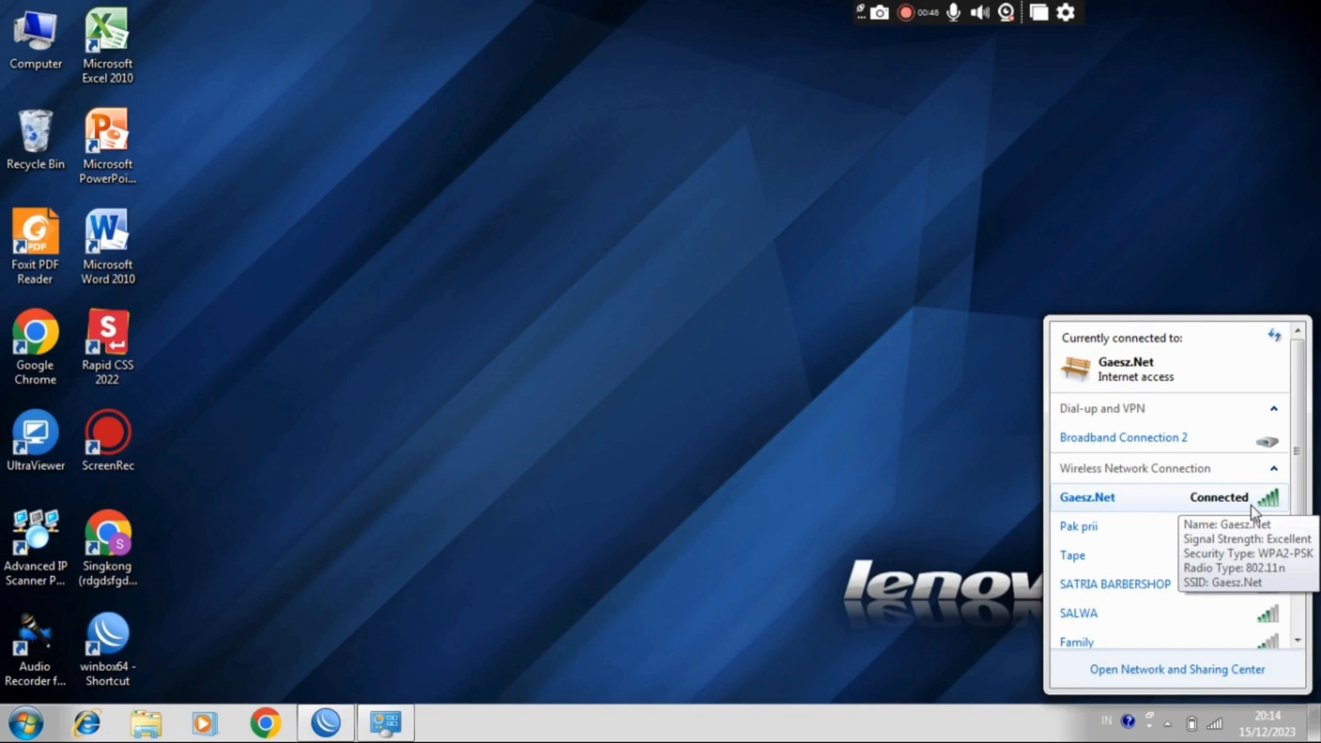
right_click(390, 728)
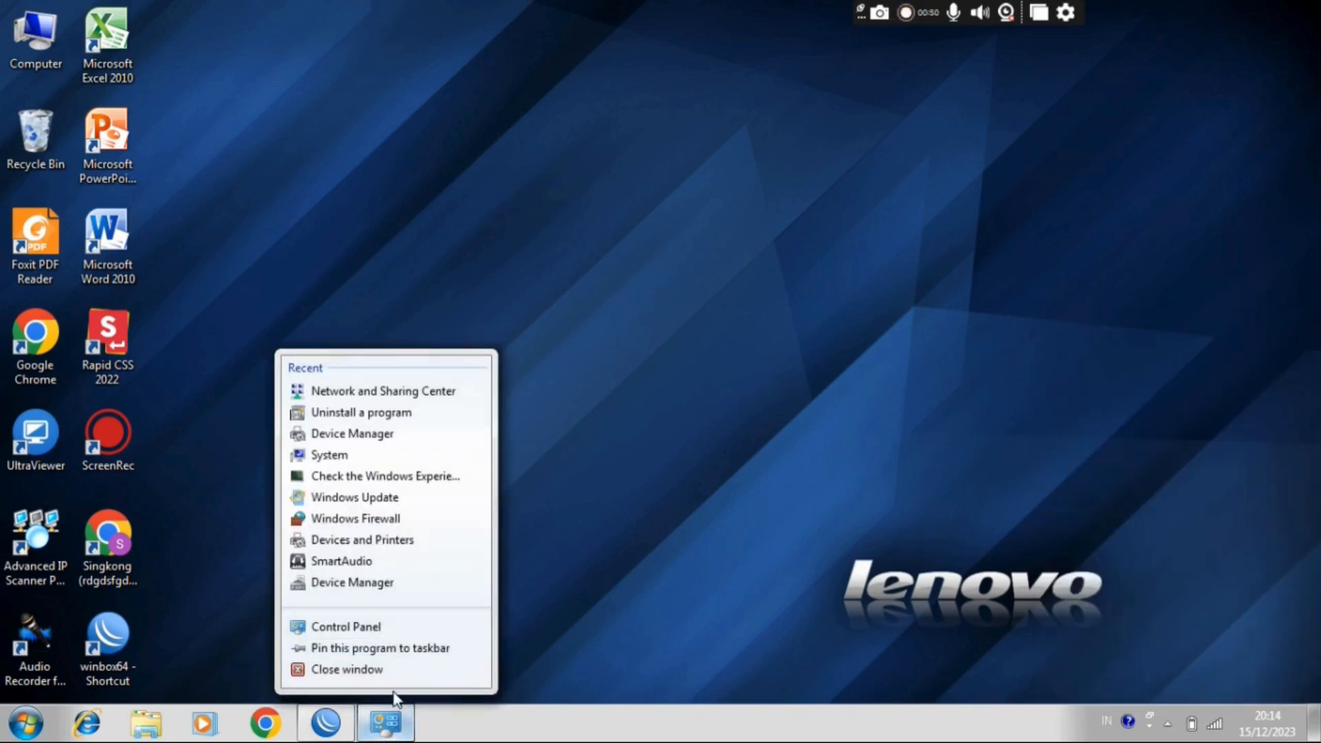
left_click(390, 722)
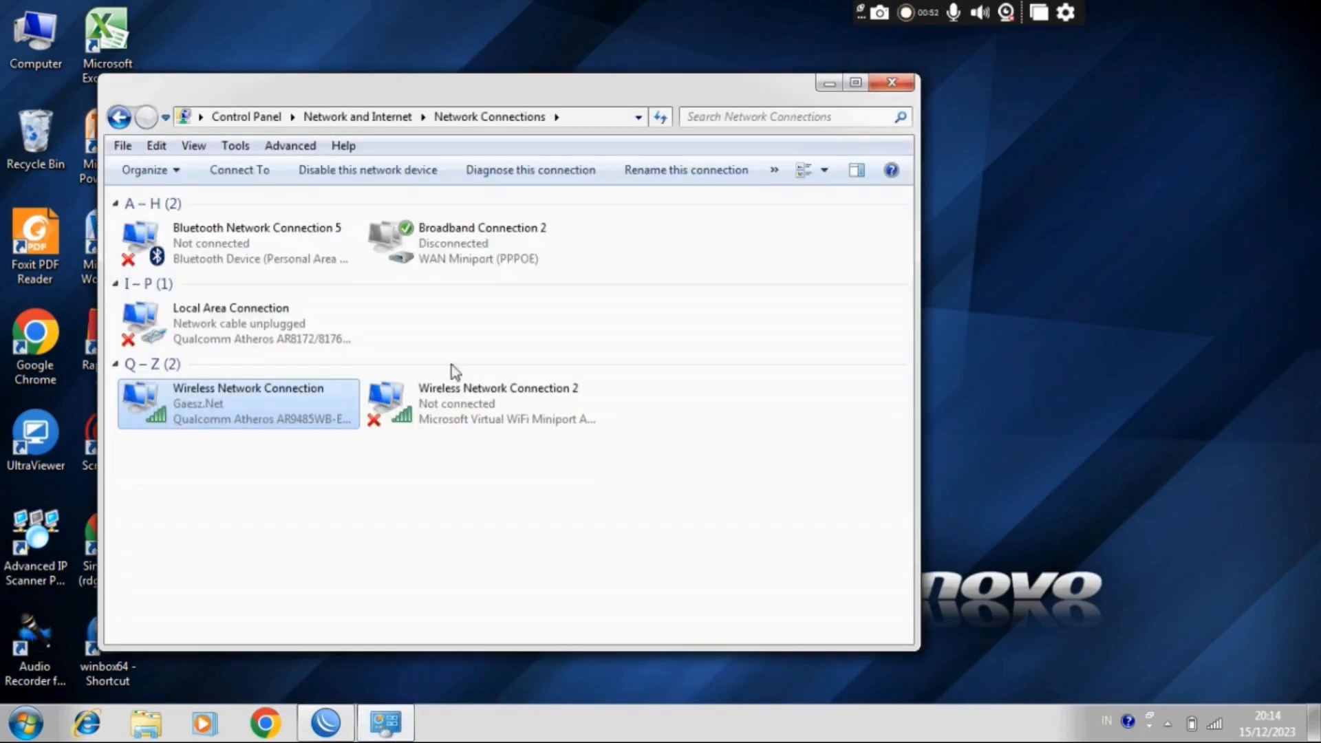
Step: Examine the status and IP details of Wireless Network Connection, close both dialogs and minimize the Network Connections window
right_click(221, 407)
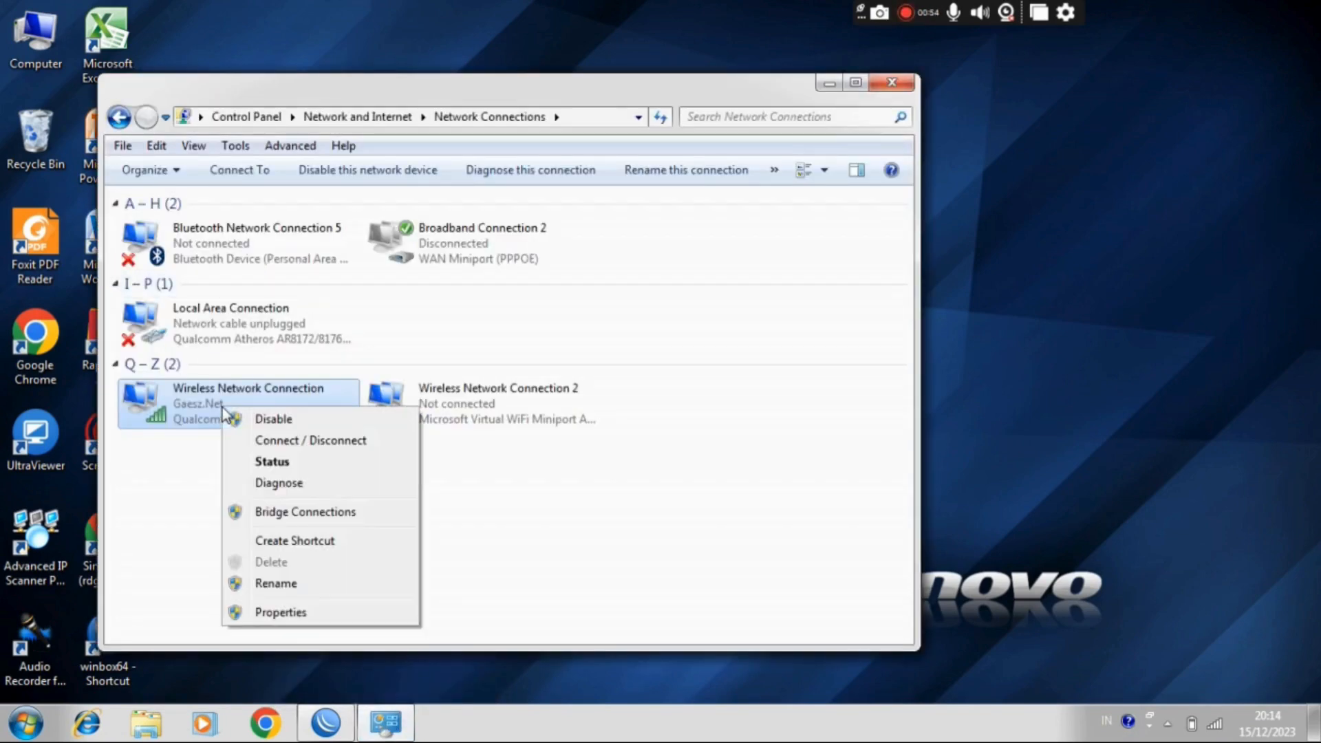
left_click(303, 461)
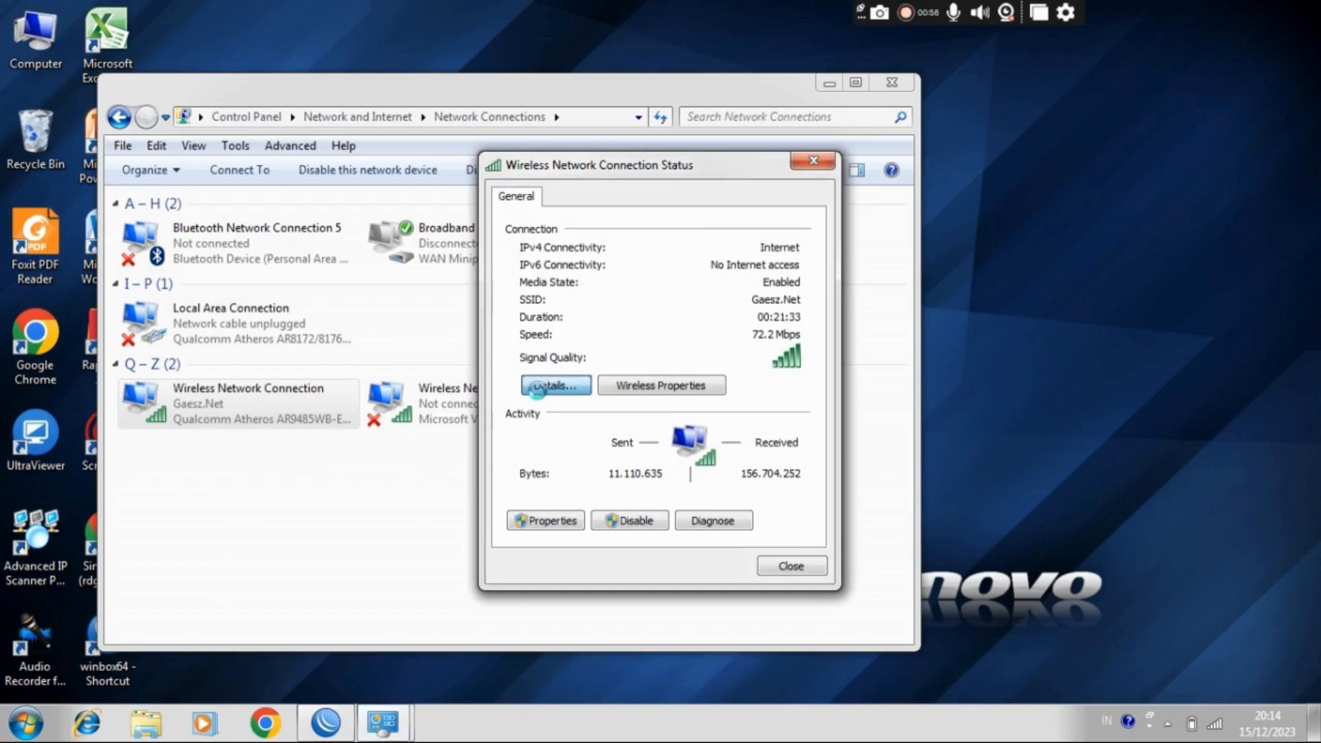
left_click(576, 382)
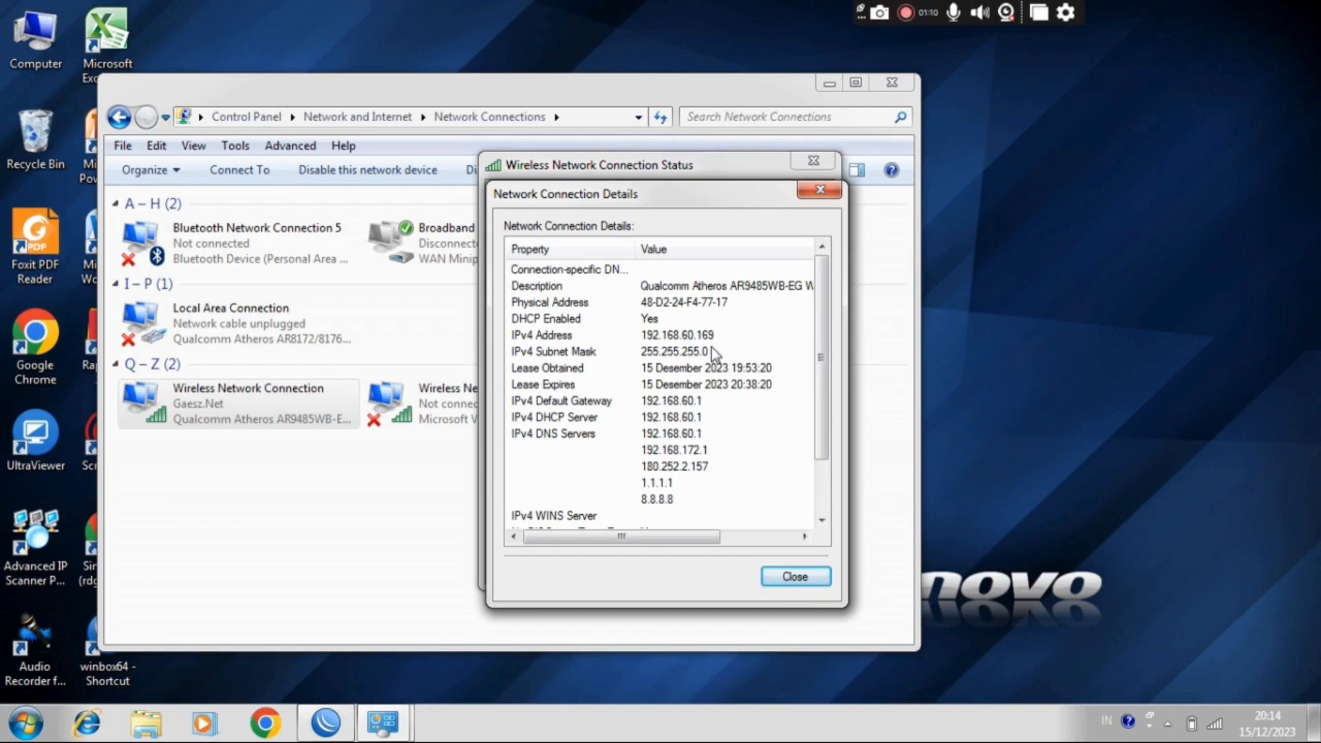
left_click(819, 191)
left_click(816, 162)
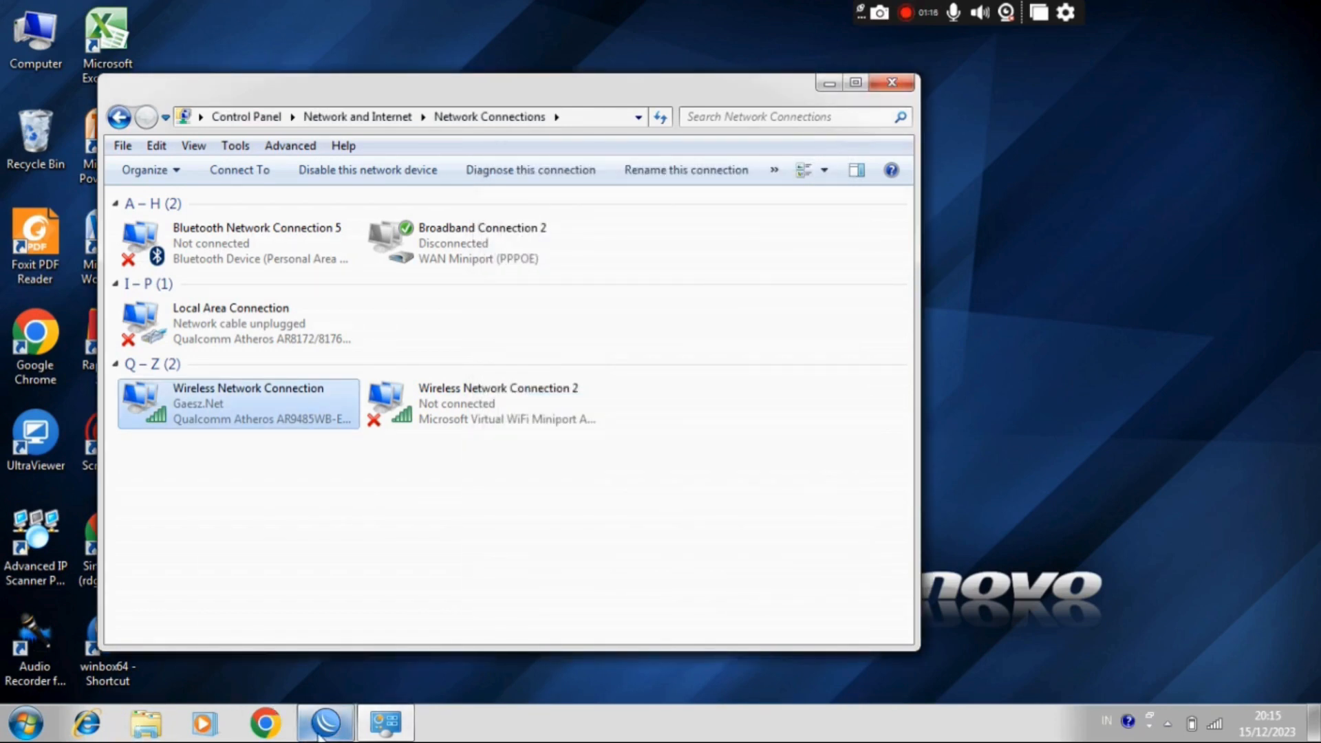
left_click(829, 84)
Step: Switch to WinBox and inspect the router's full interface list and the wlan1 interface's general settings, closing both windows
left_click(339, 737)
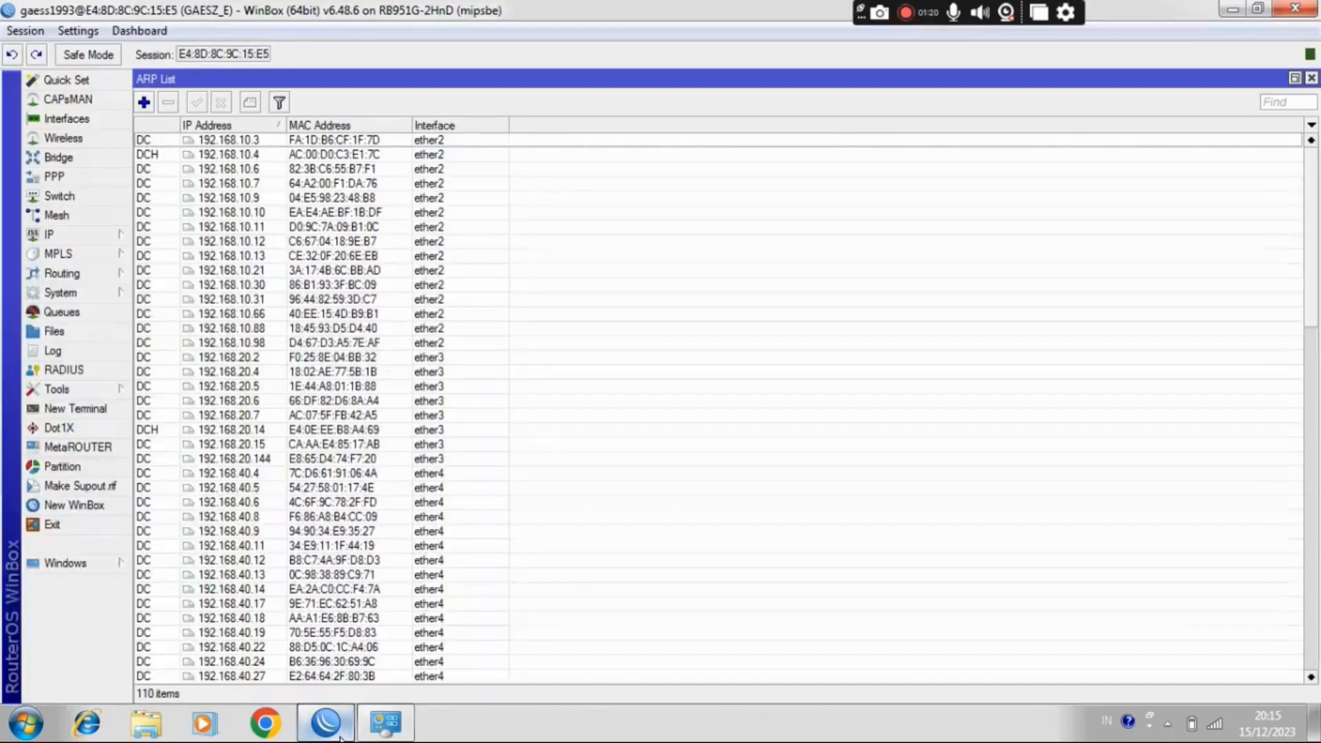
left_click(47, 121)
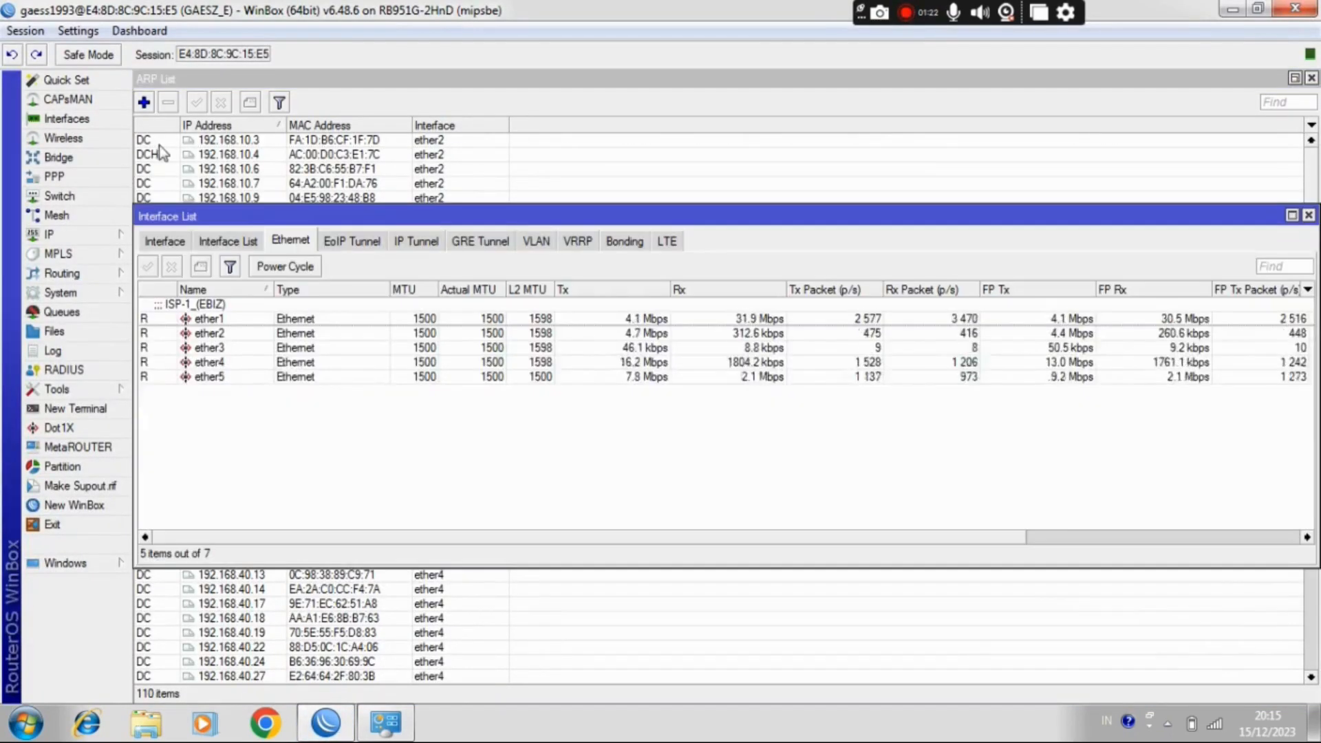
left_click(171, 241)
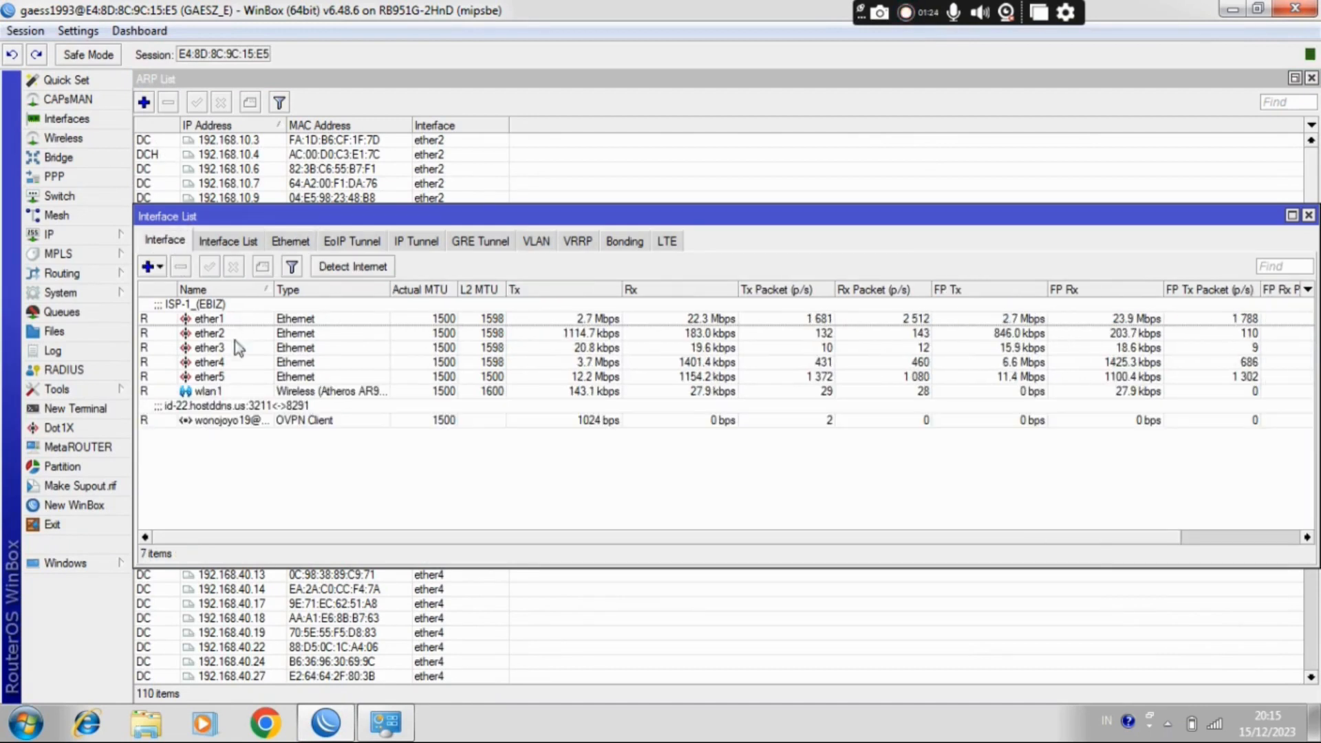
left_click(224, 392)
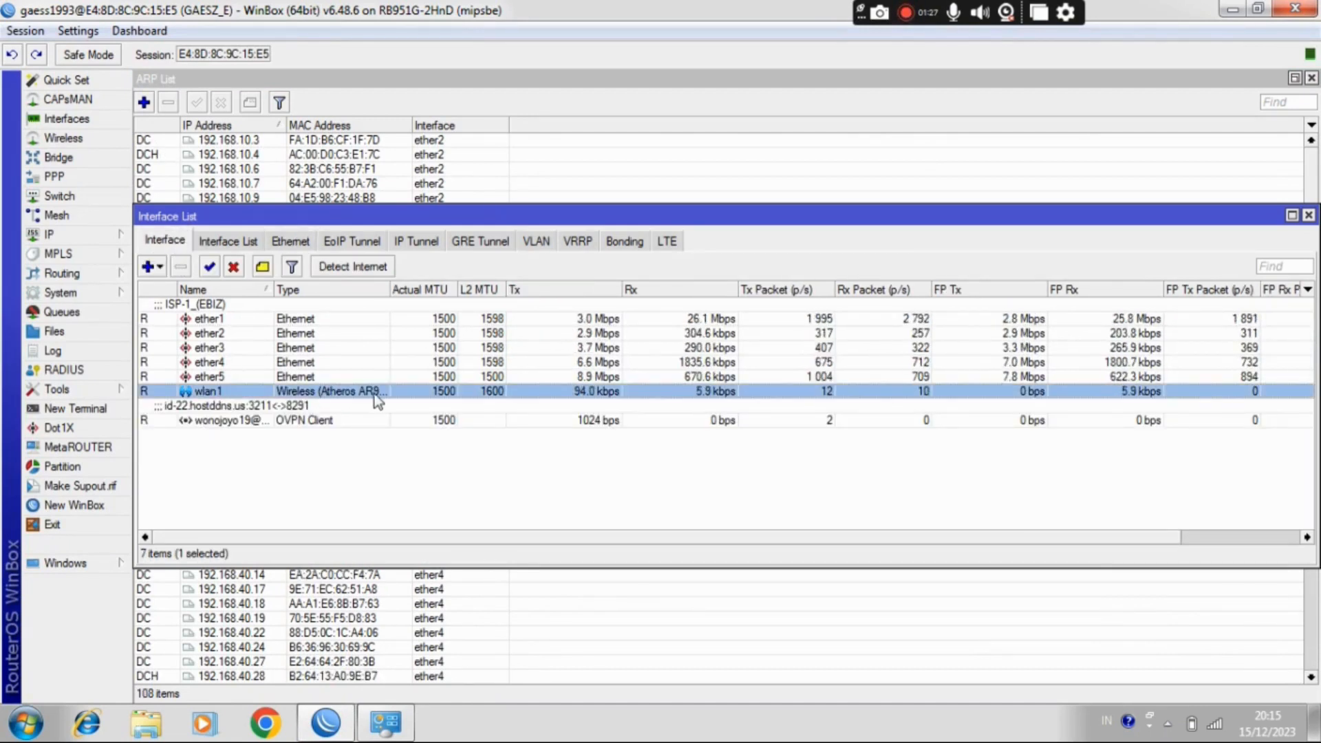
double_click(296, 395)
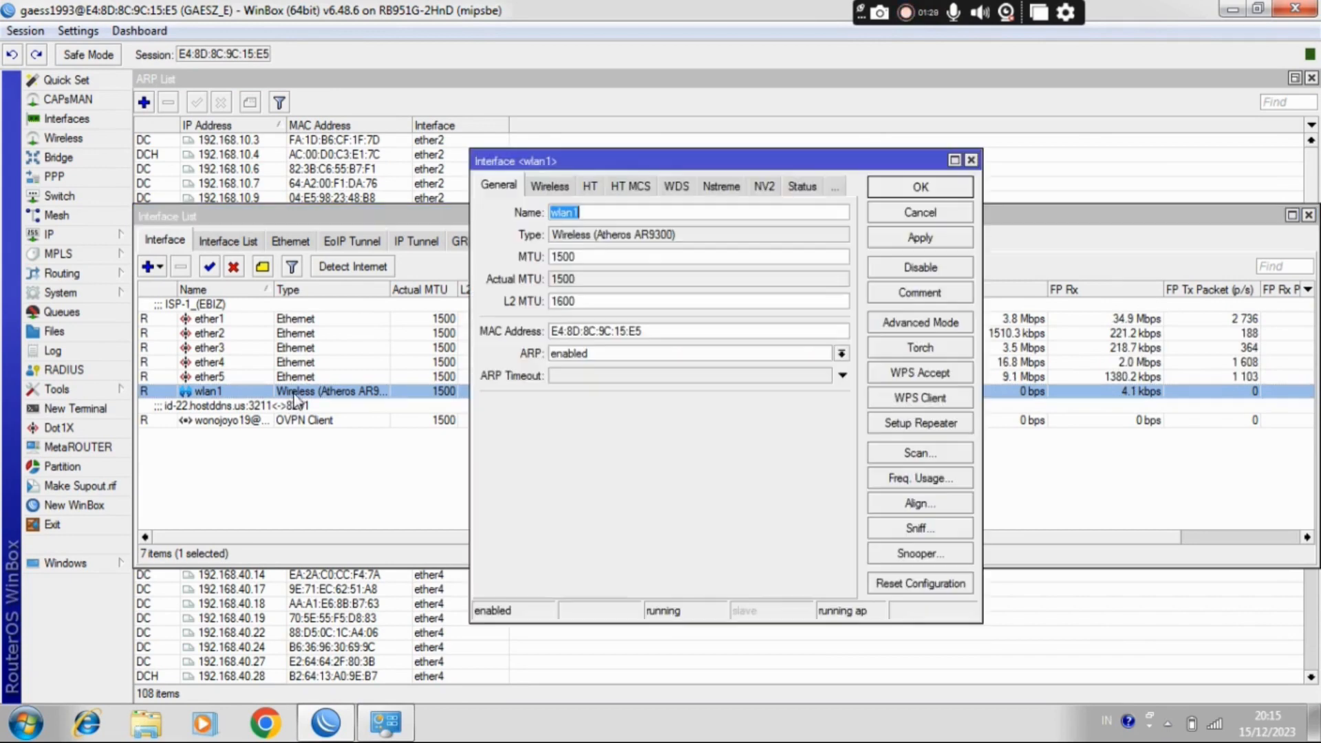
left_click(972, 163)
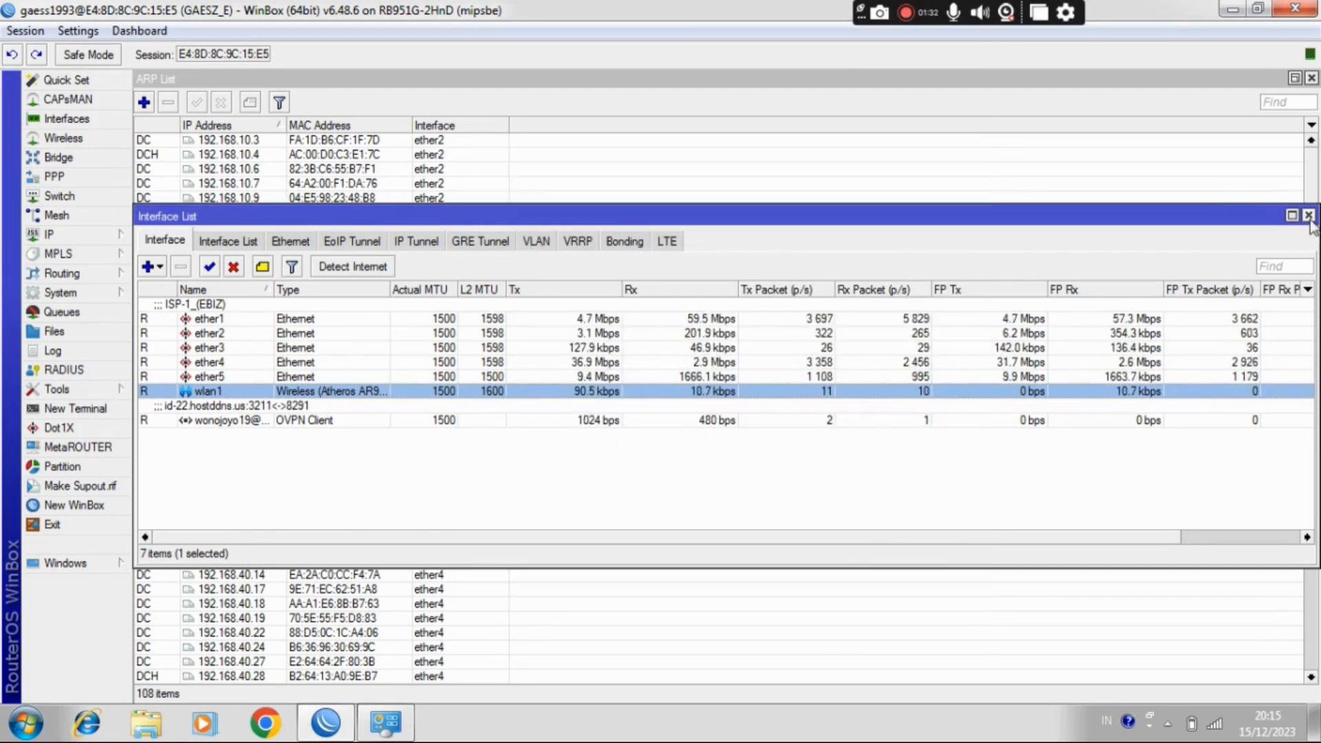
left_click(1308, 216)
Step: Examine the router's IP address list for the subnets of wlan1, ether5 and ether4, maximized with a wider Address column, and close it
left_click(62, 235)
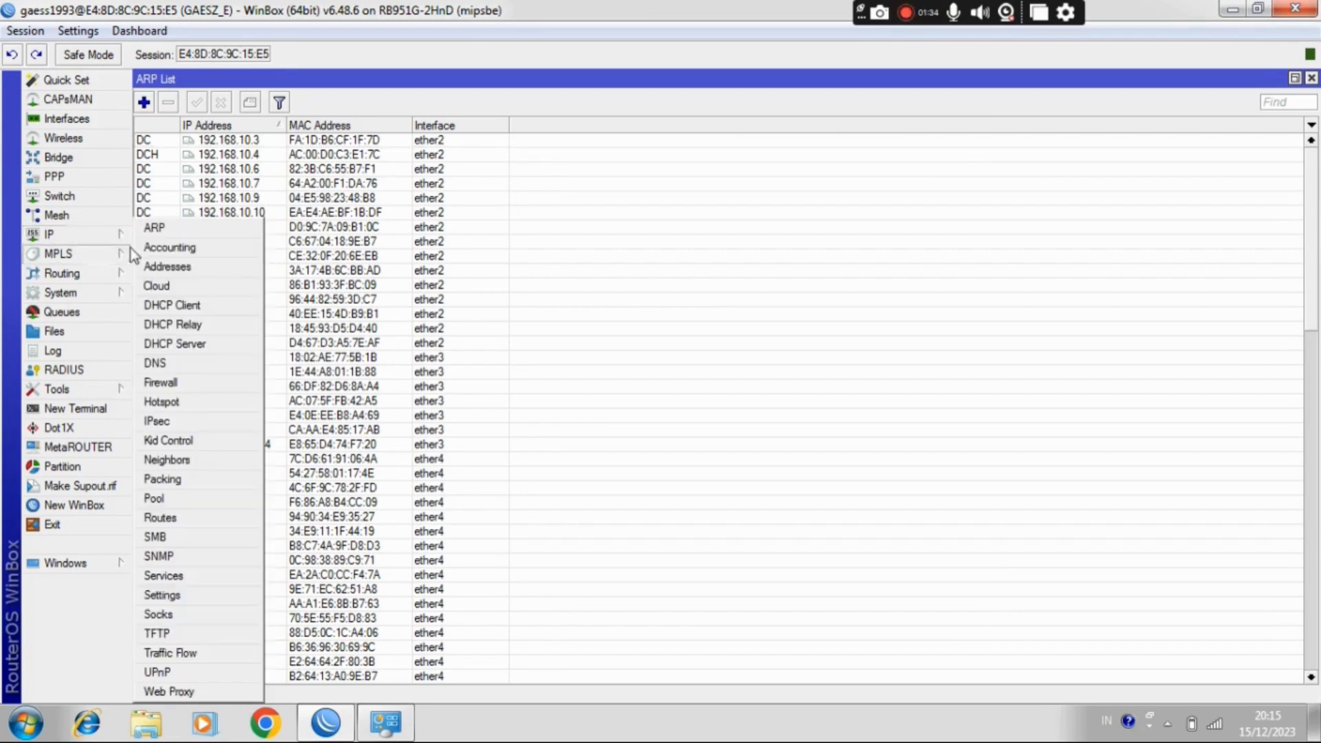
left_click(174, 272)
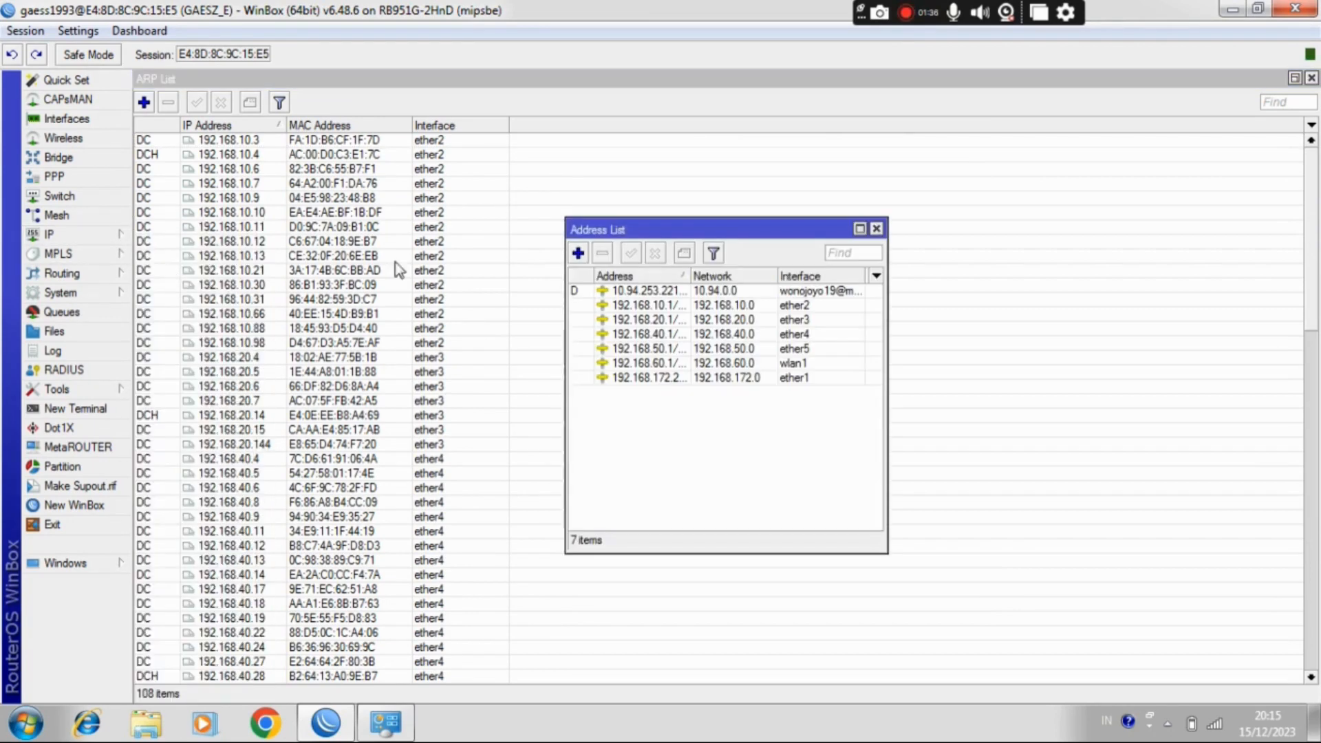
left_click(860, 229)
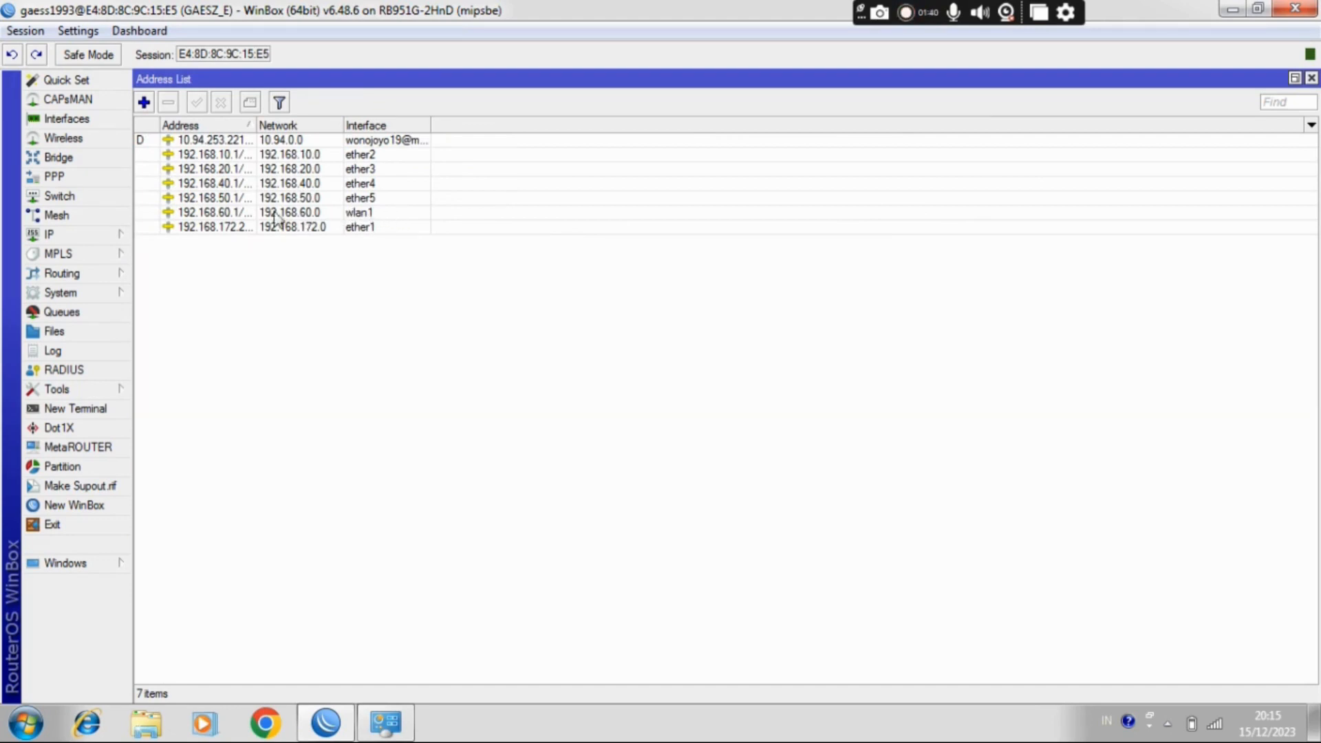
left_click_drag(254, 126, 279, 125)
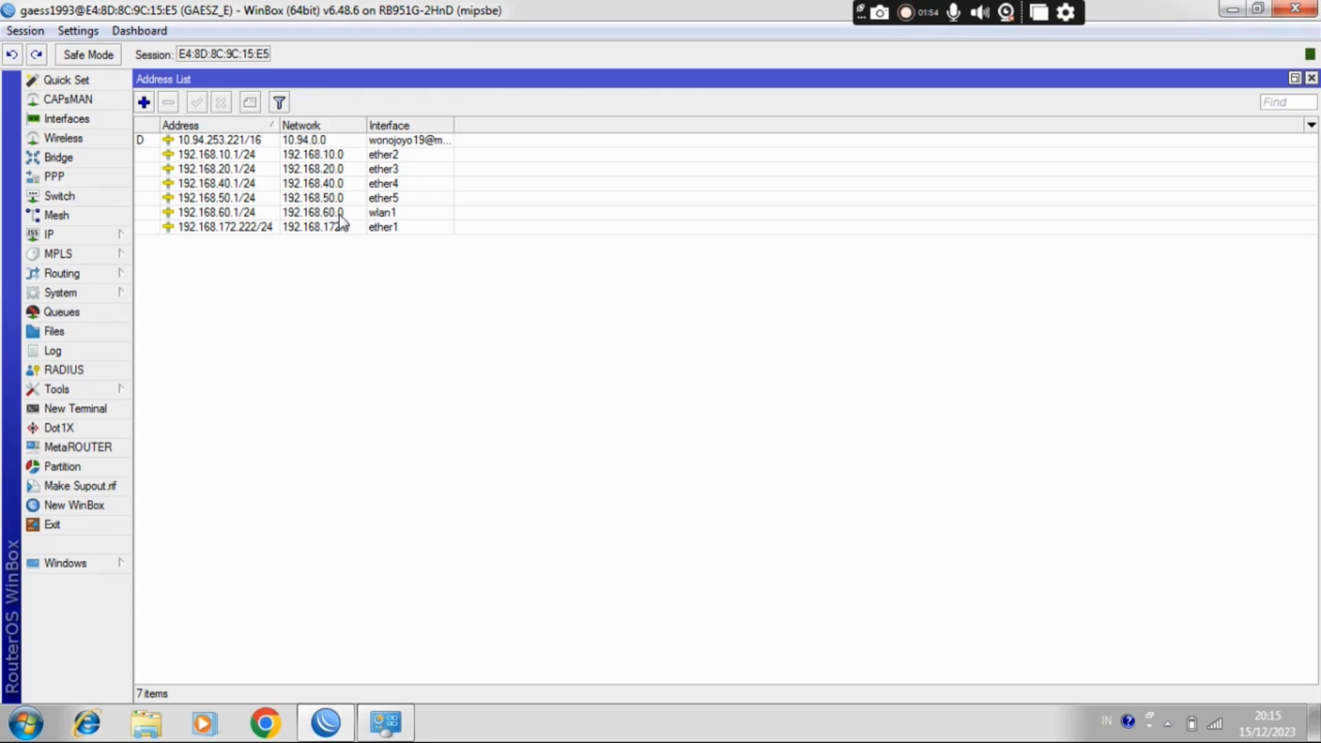
left_click(317, 200)
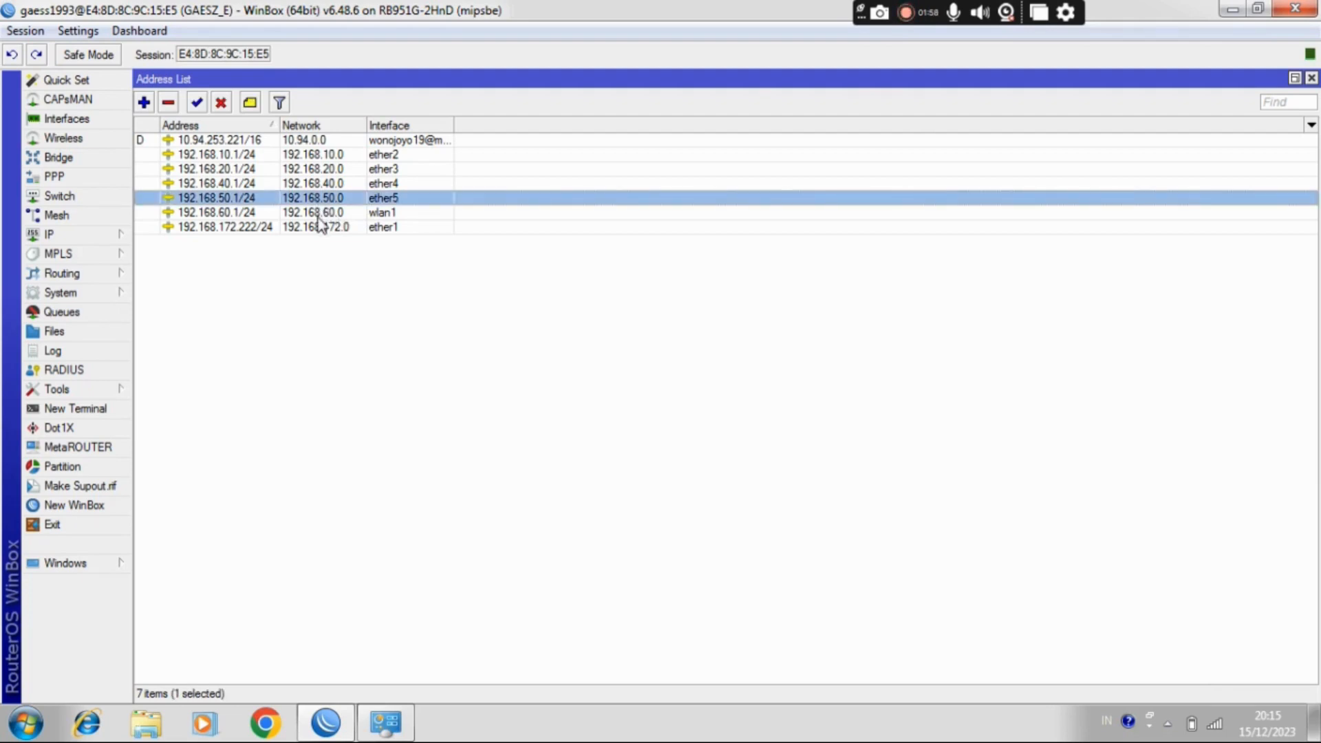
key("Down")
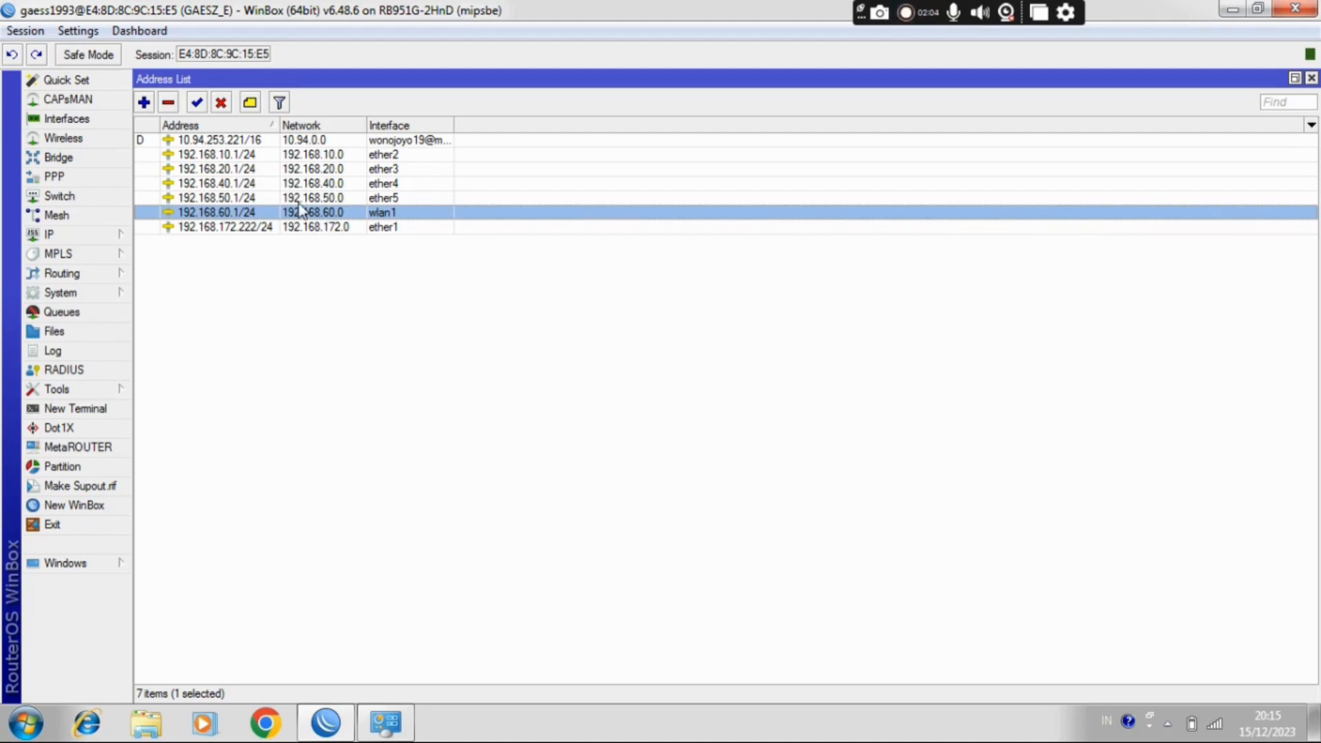
left_click(292, 198)
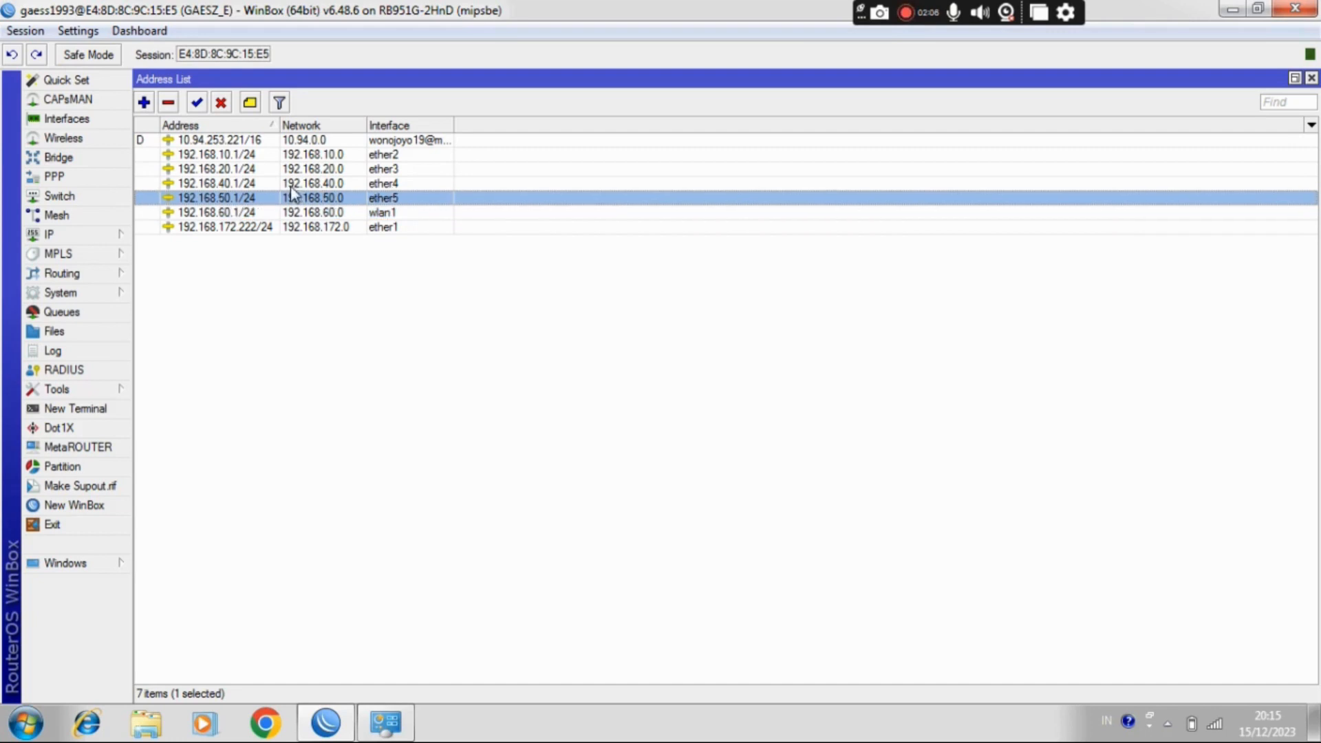
left_click(291, 184)
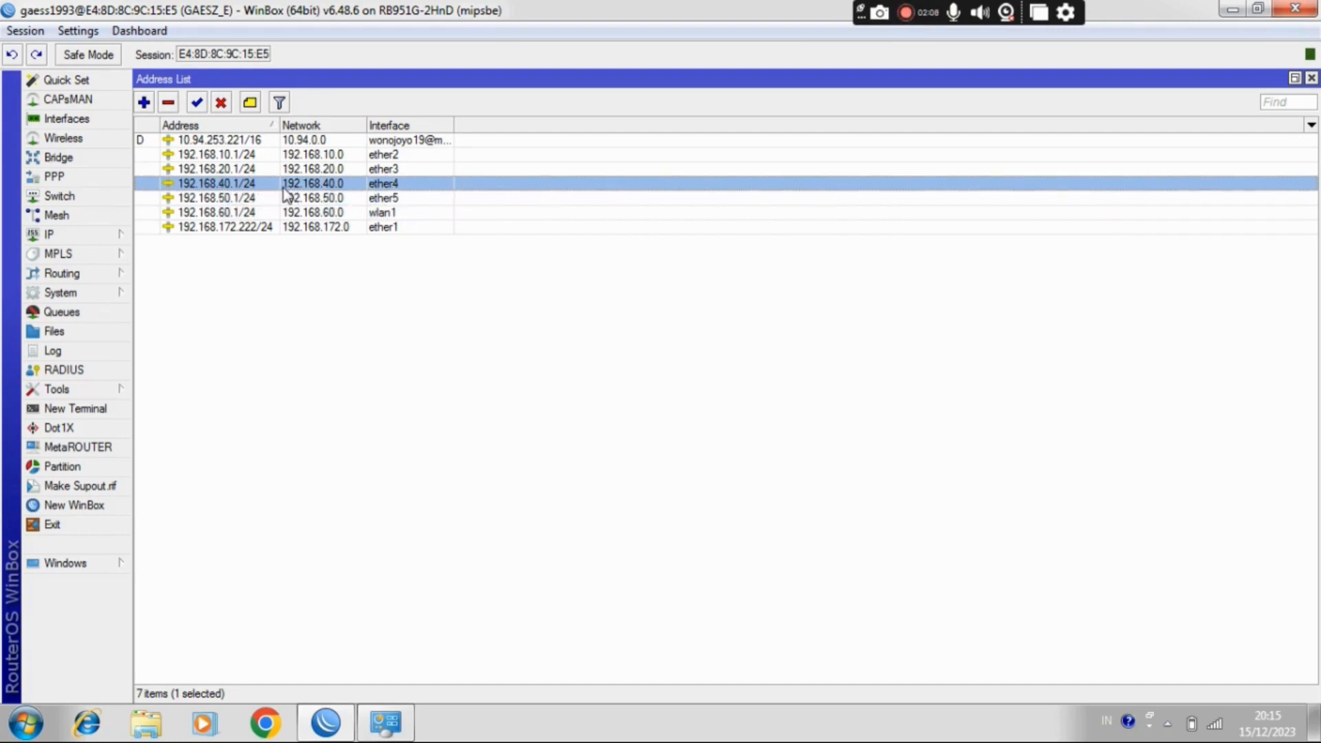
mouse_move(248, 187)
left_click(1312, 79)
left_click(1312, 79)
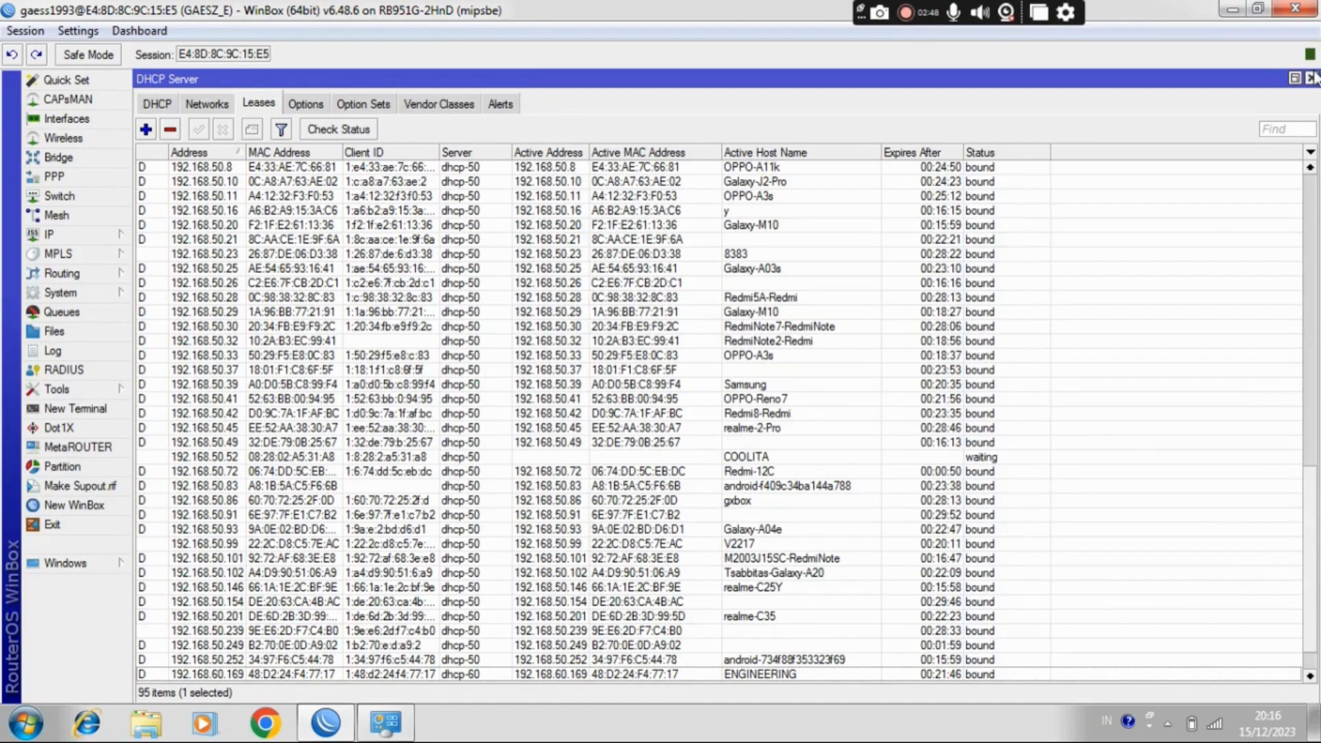
Step: Minimize WinBox and launch Google Chrome with the saved user profile
left_click(1232, 10)
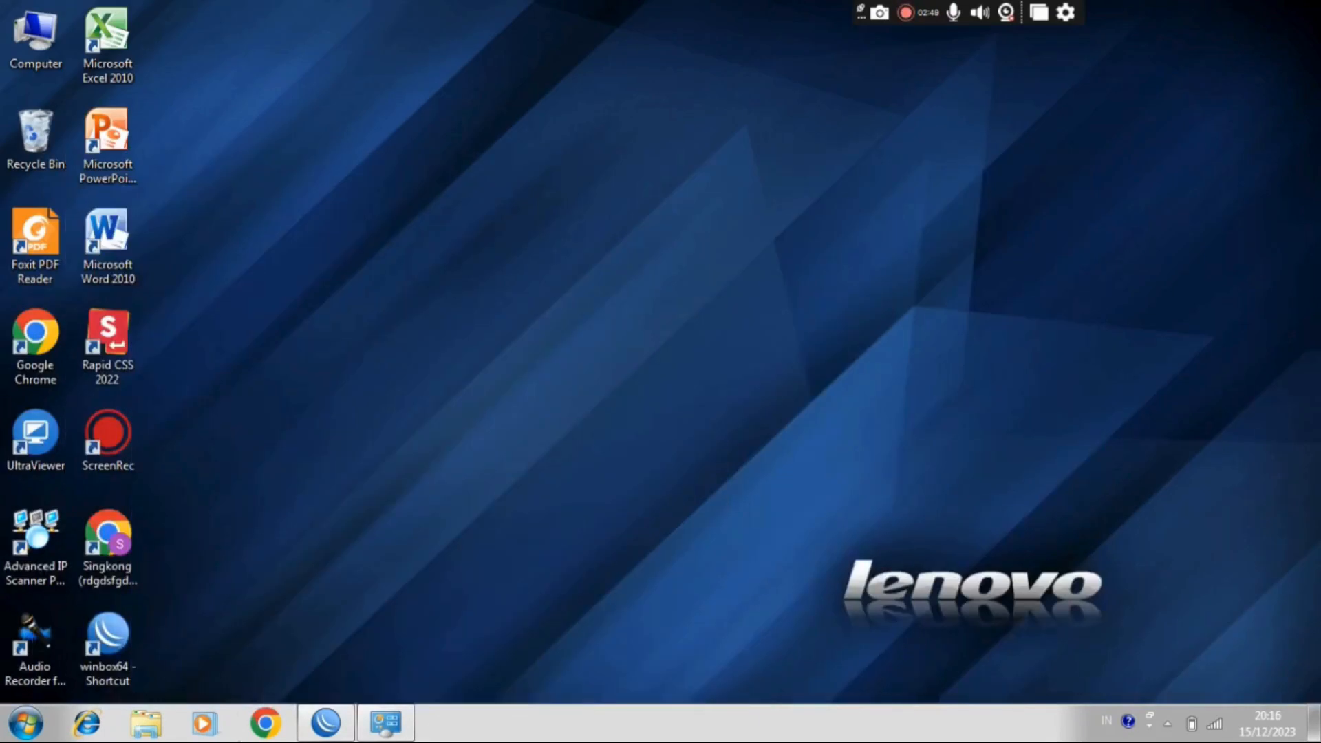
left_click(266, 726)
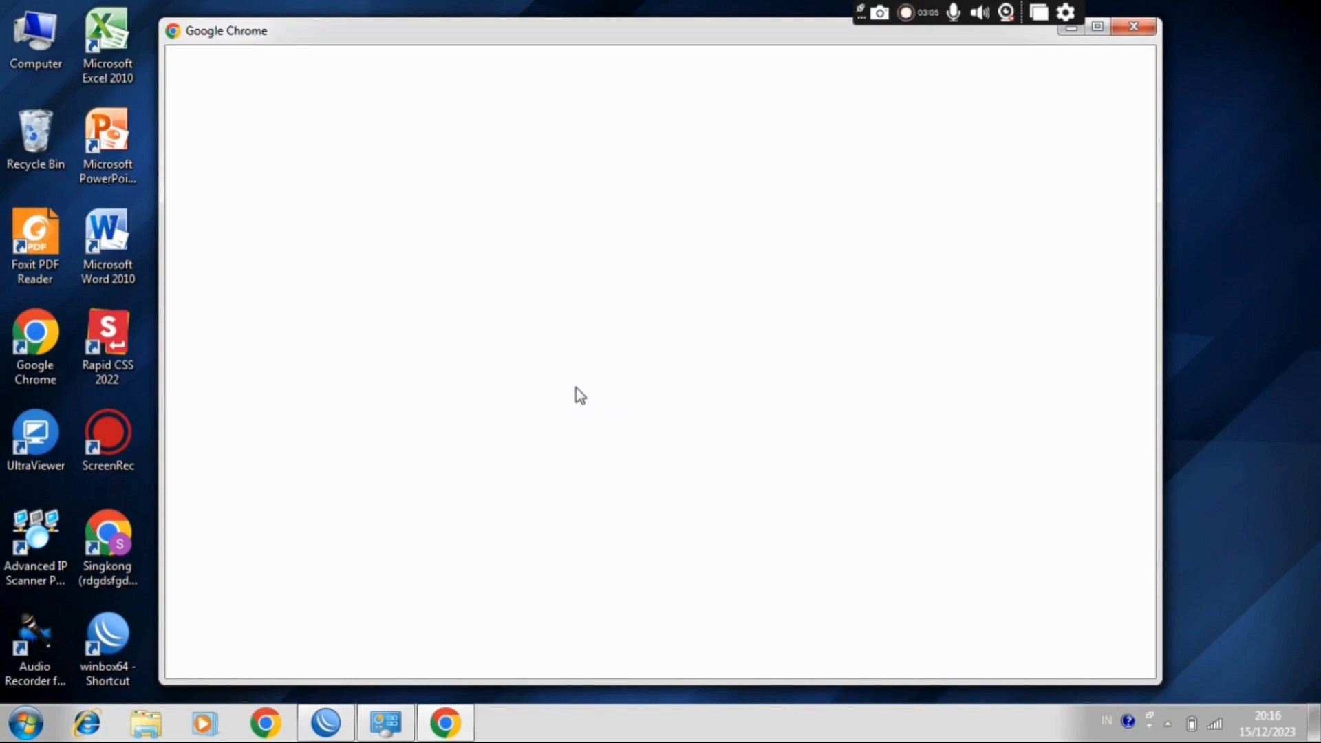
left_click(695, 394)
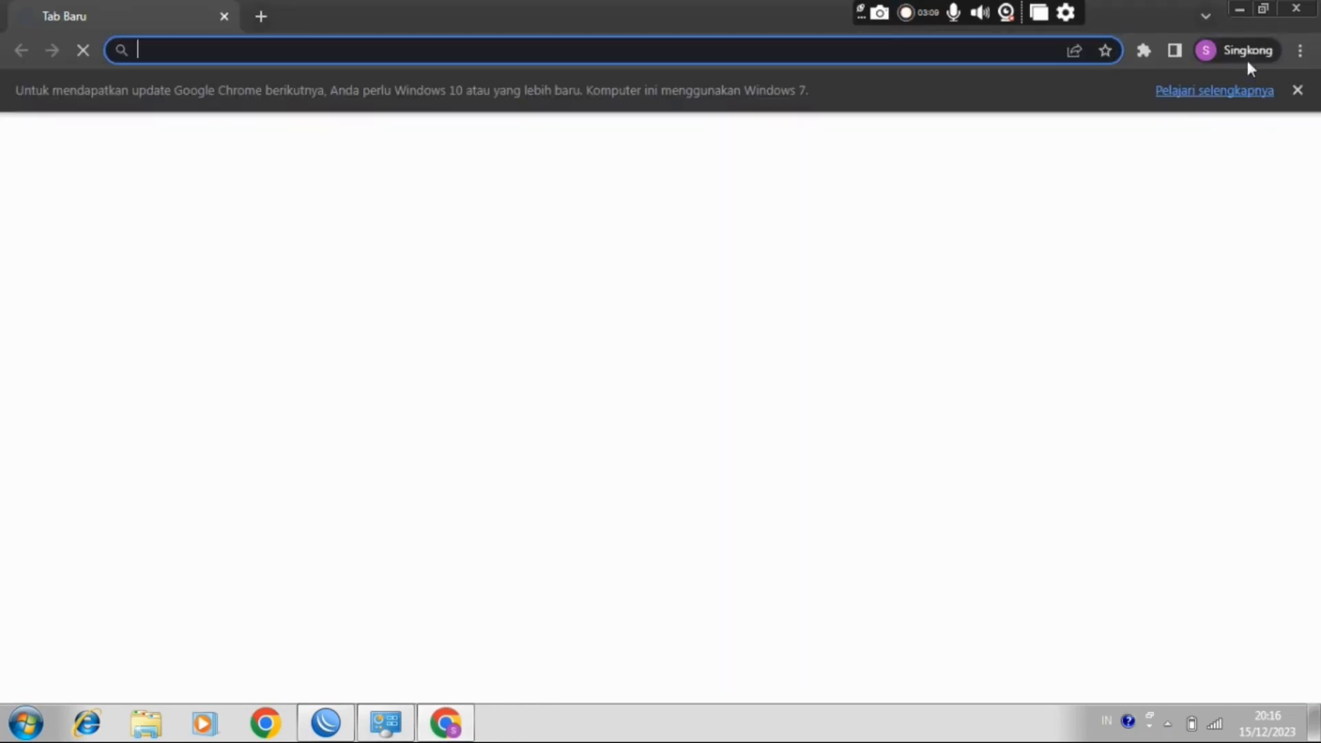
Step: Dismiss the browser's update notice, switch to WinBox and select ether5 in the router's Ethernet interface list
left_click(1297, 91)
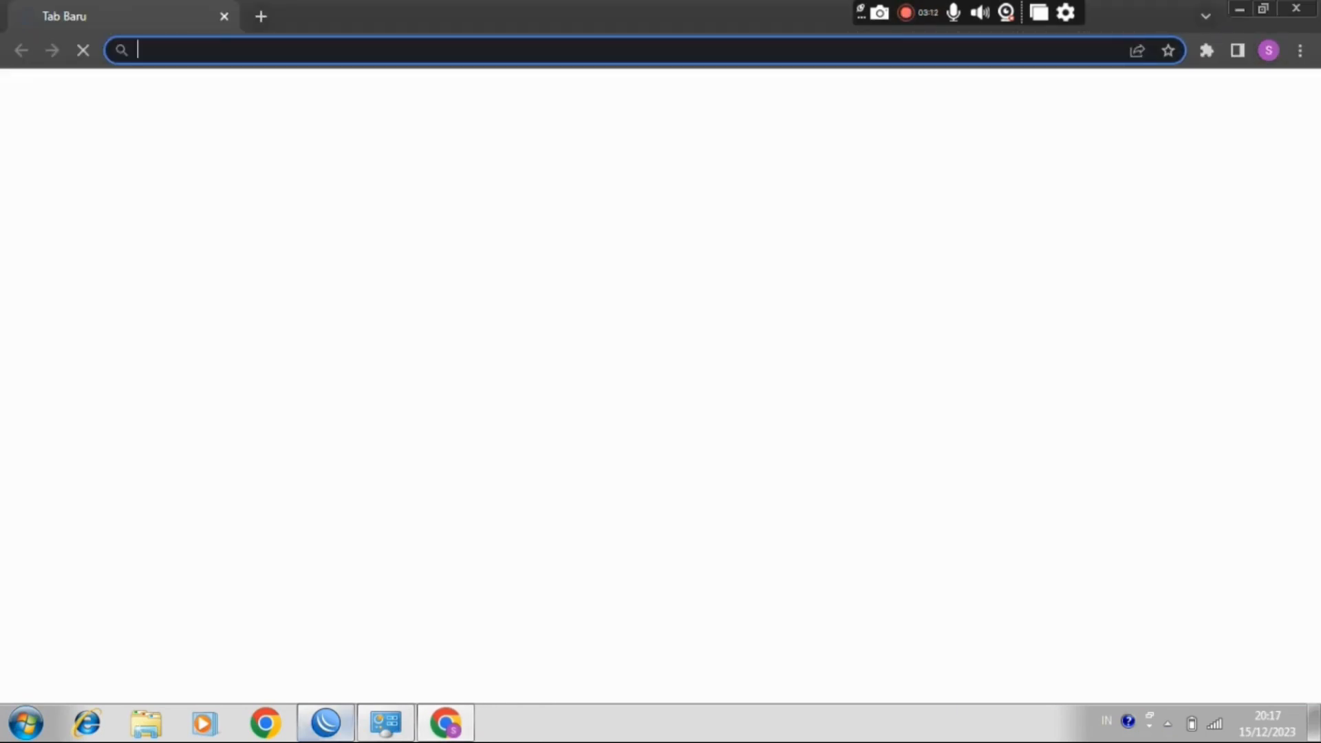
left_click(326, 722)
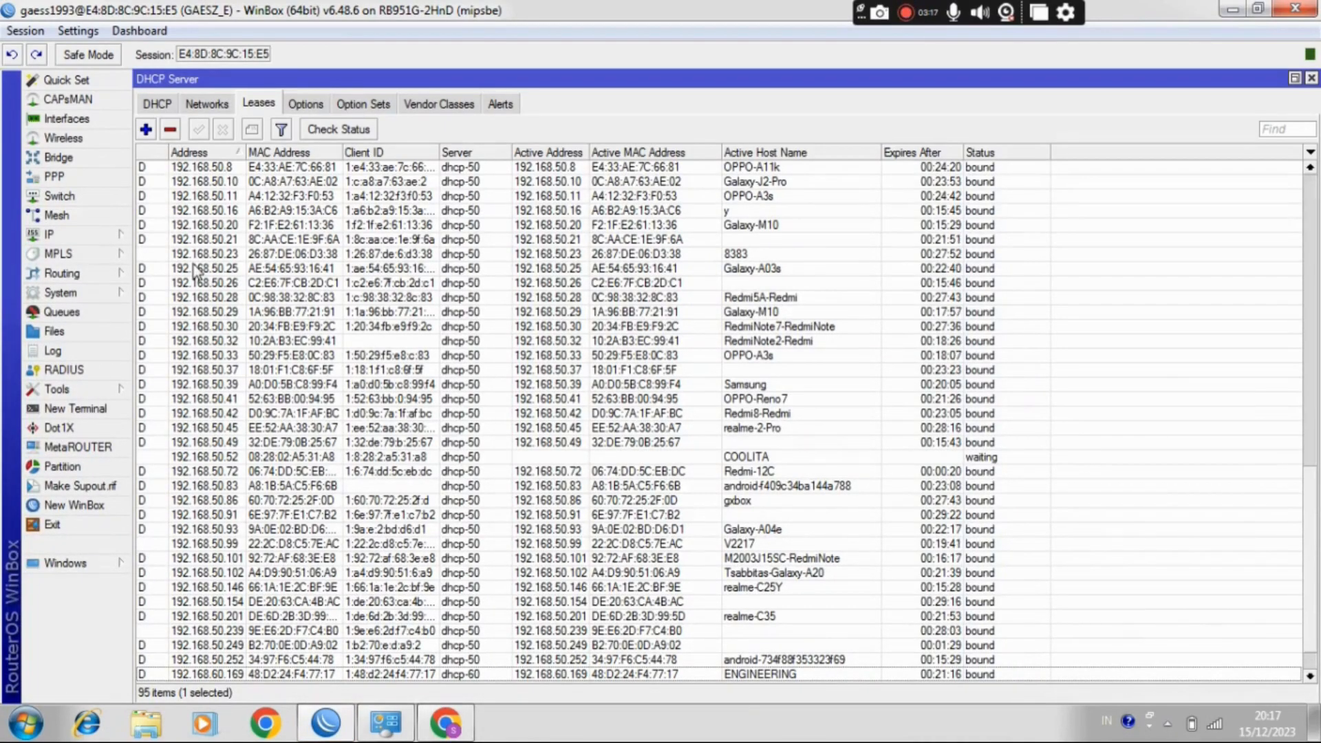
left_click(81, 122)
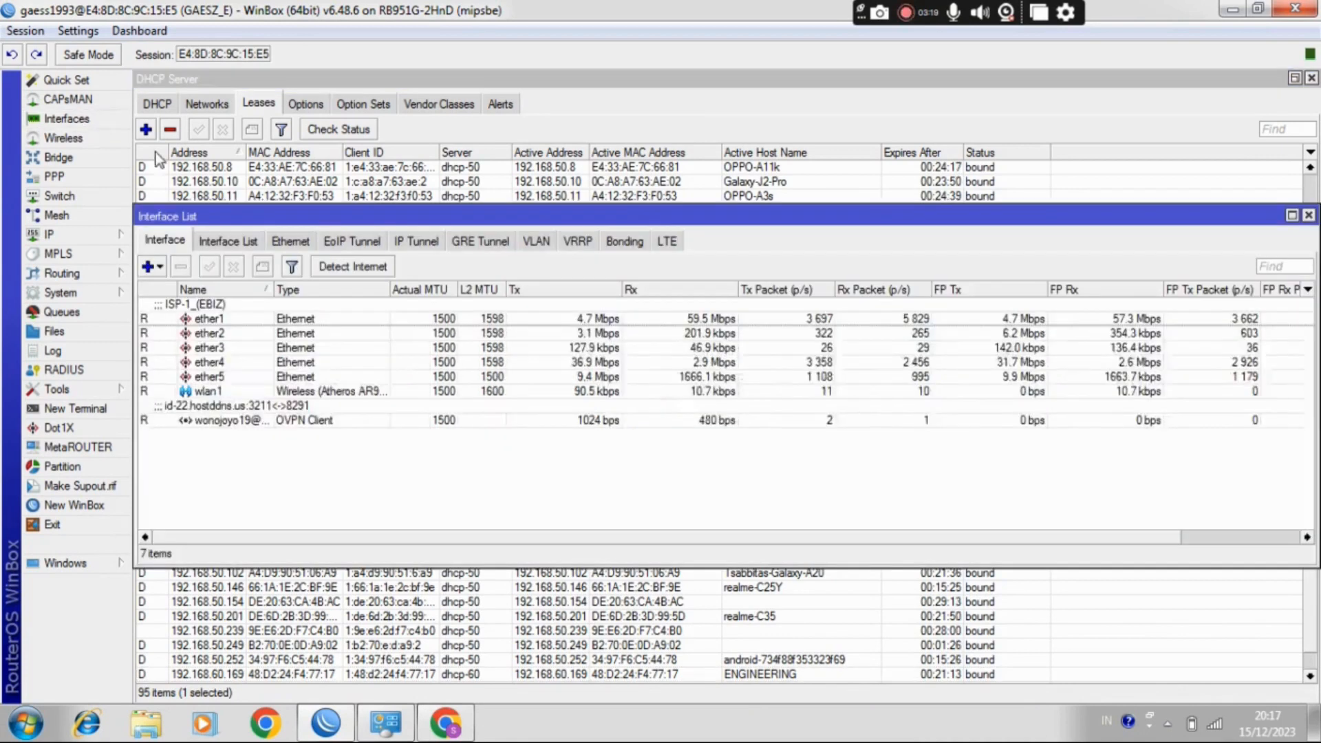
left_click(284, 242)
left_click(326, 375)
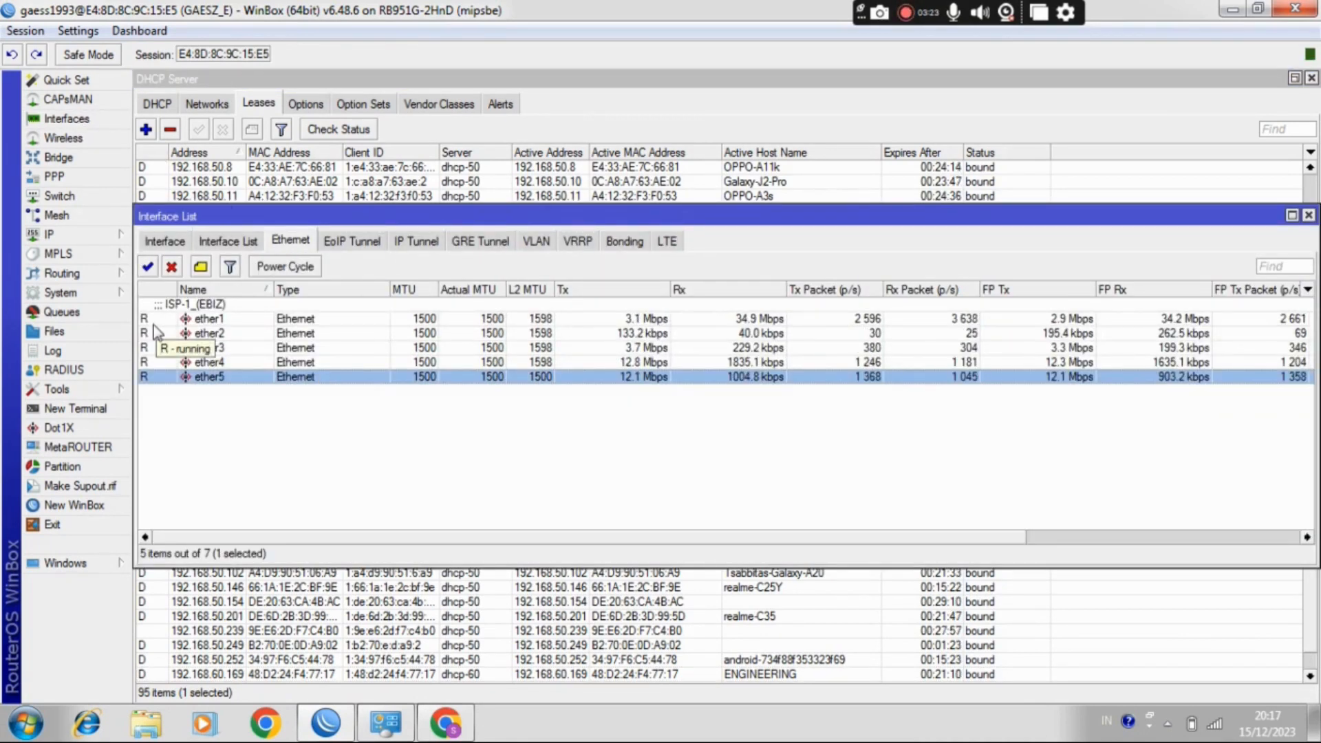
Step: Check the router's IP address list and select the 192.168.50.1/24 entry on ether5
left_click(62, 235)
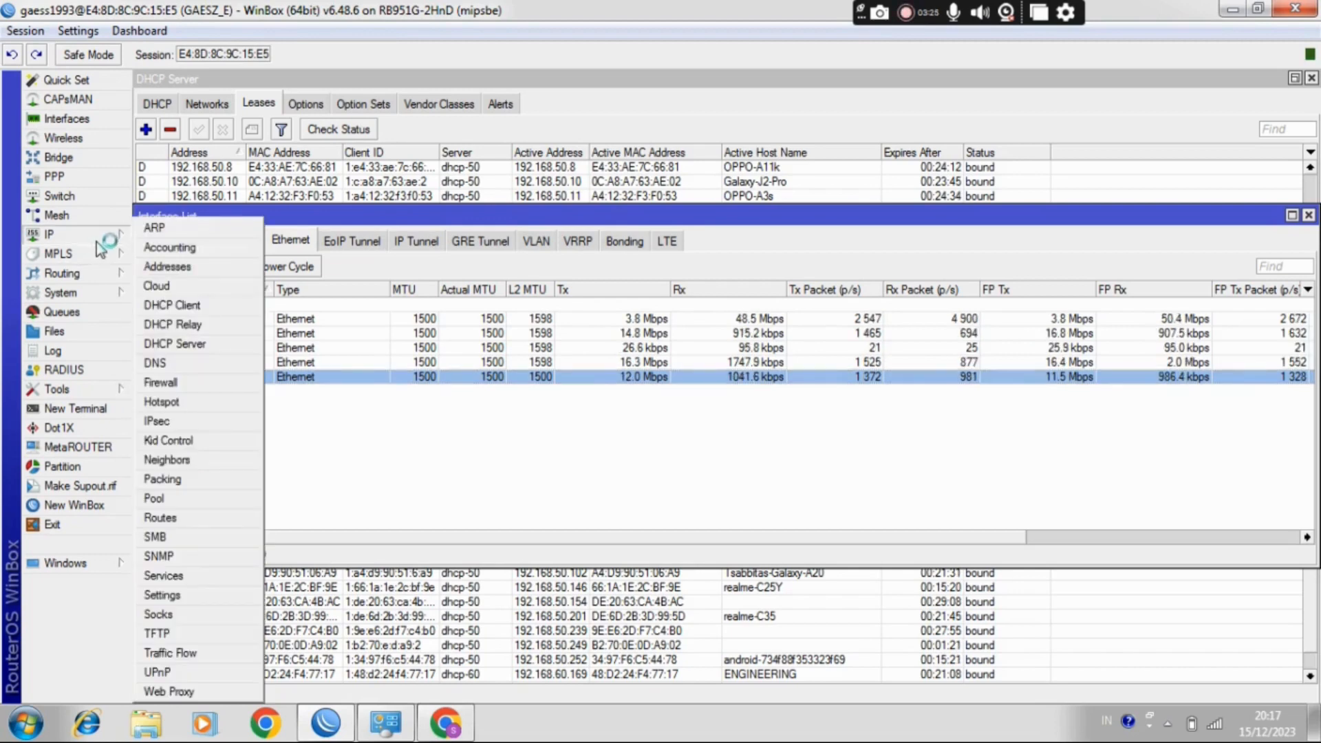
left_click(195, 275)
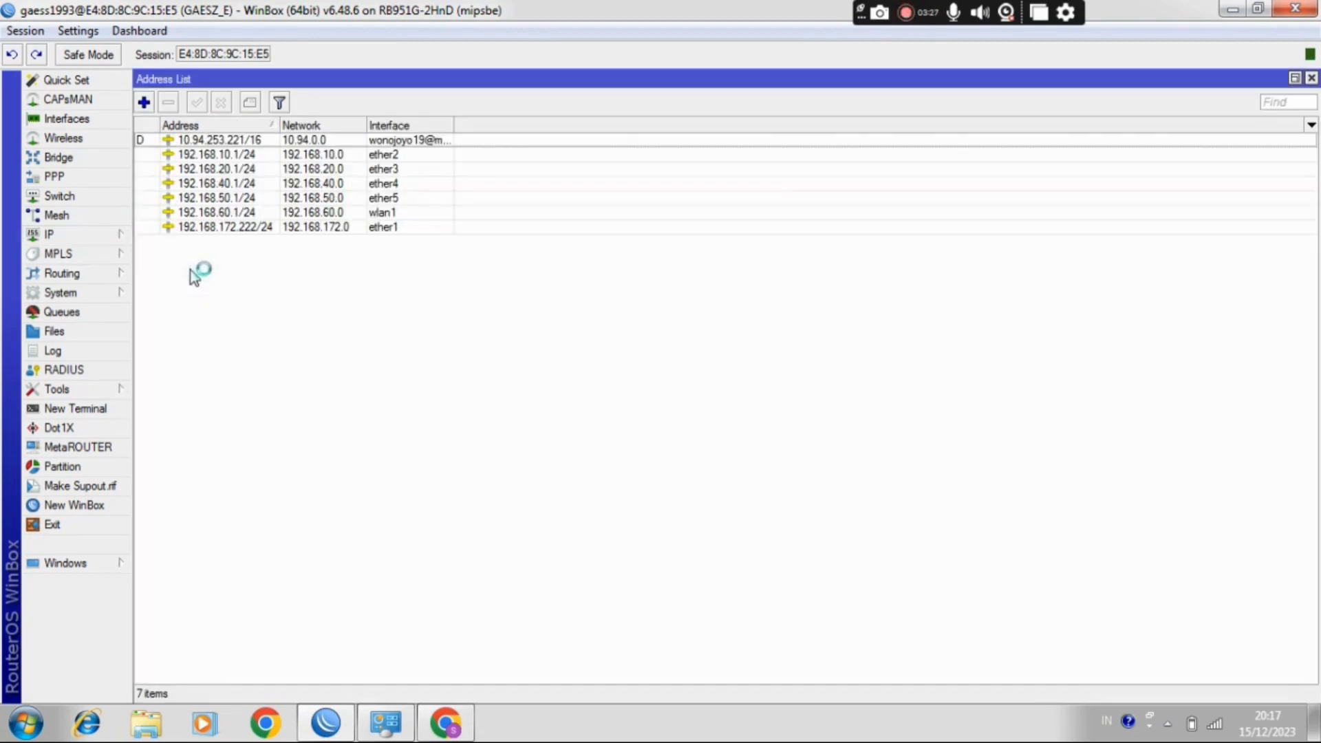
left_click(248, 199)
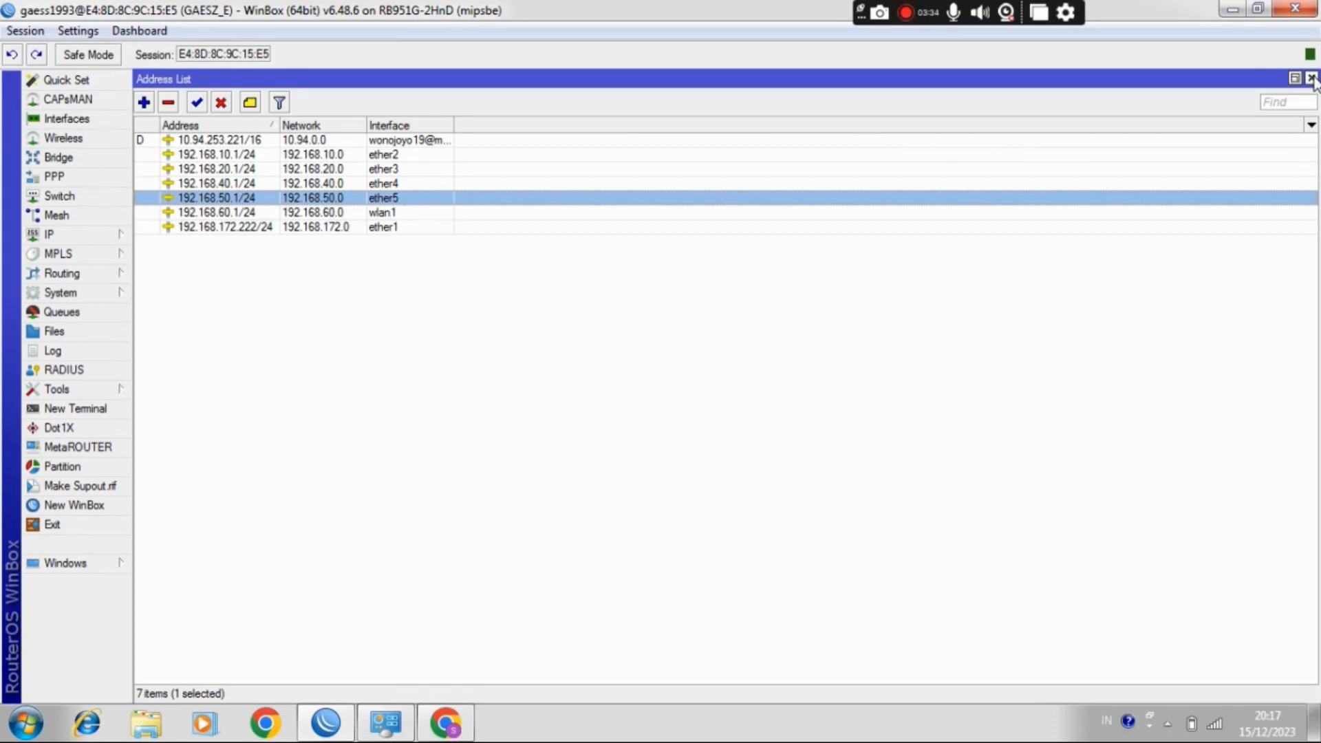
Step: Check the IP details of Wireless Network Connection, close both dialogs and minimize the Network Connections window
left_click(376, 731)
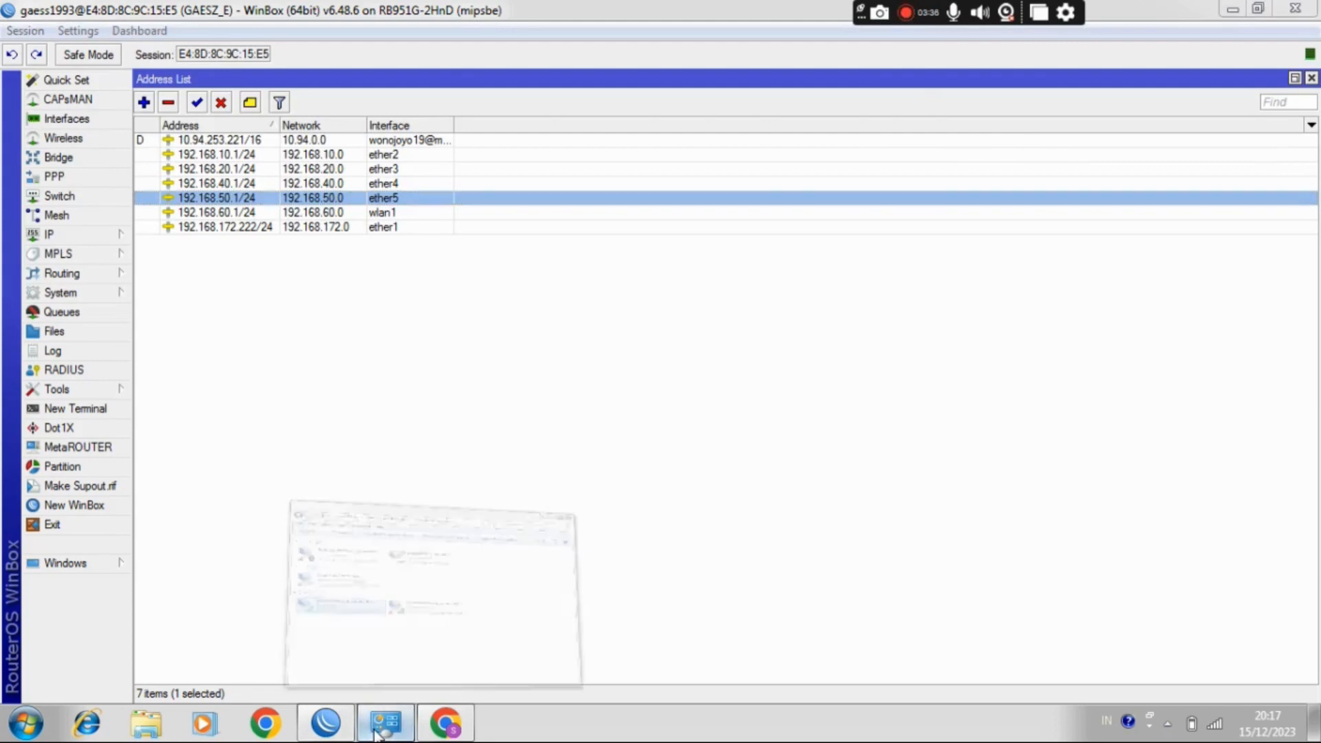
right_click(261, 399)
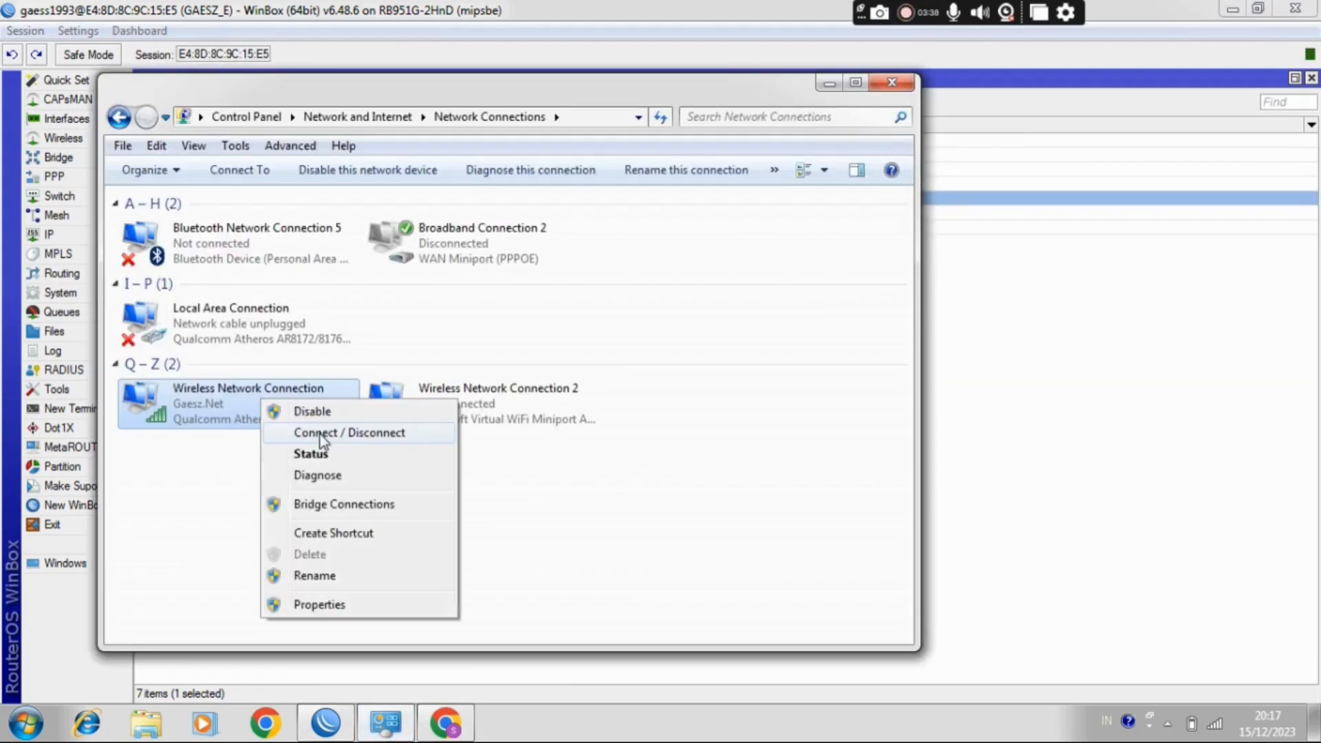
left_click(320, 448)
left_click(554, 385)
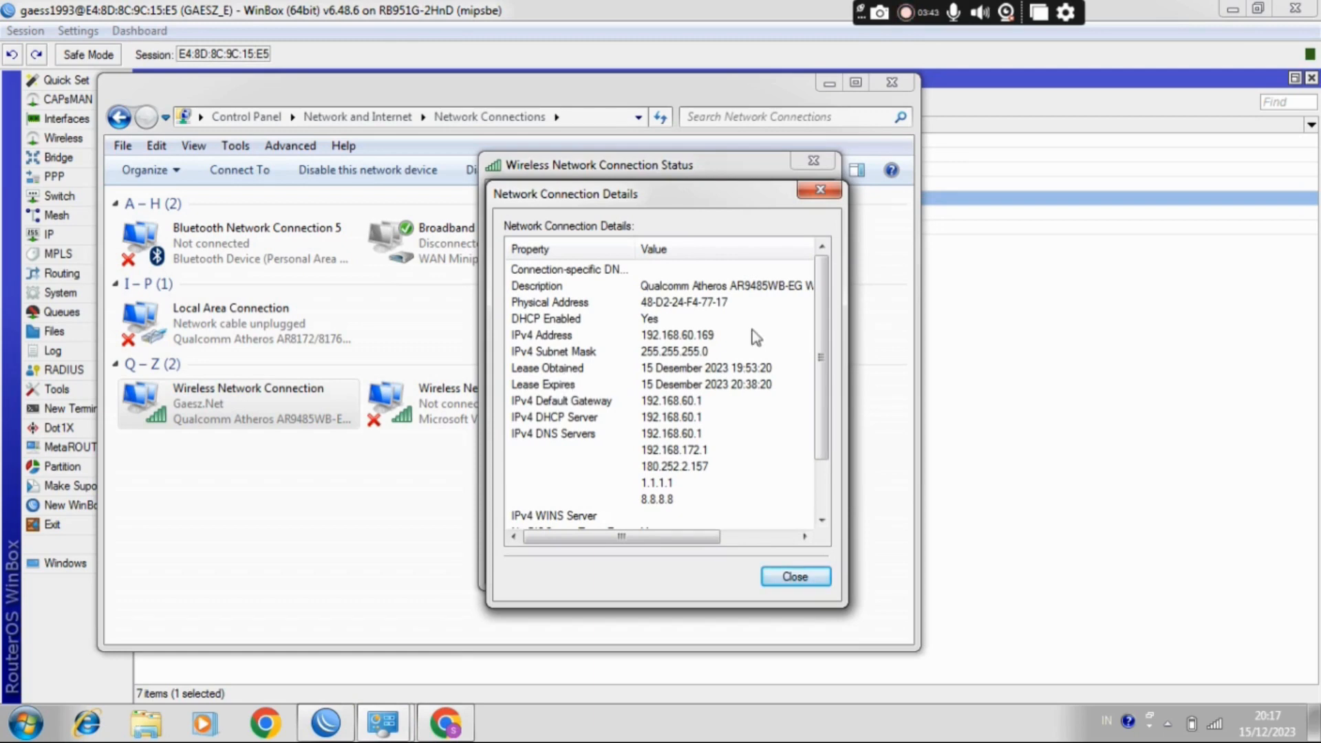
left_click(820, 190)
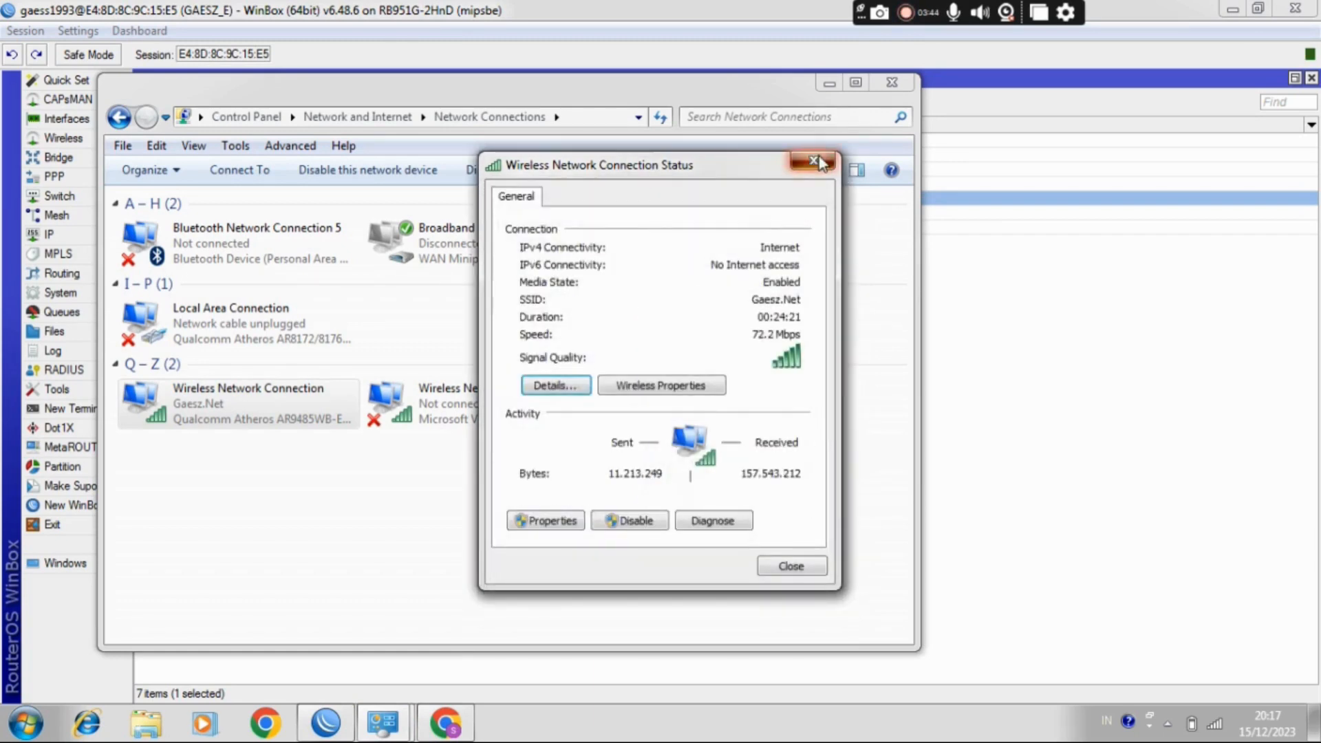
left_click(813, 160)
left_click(830, 83)
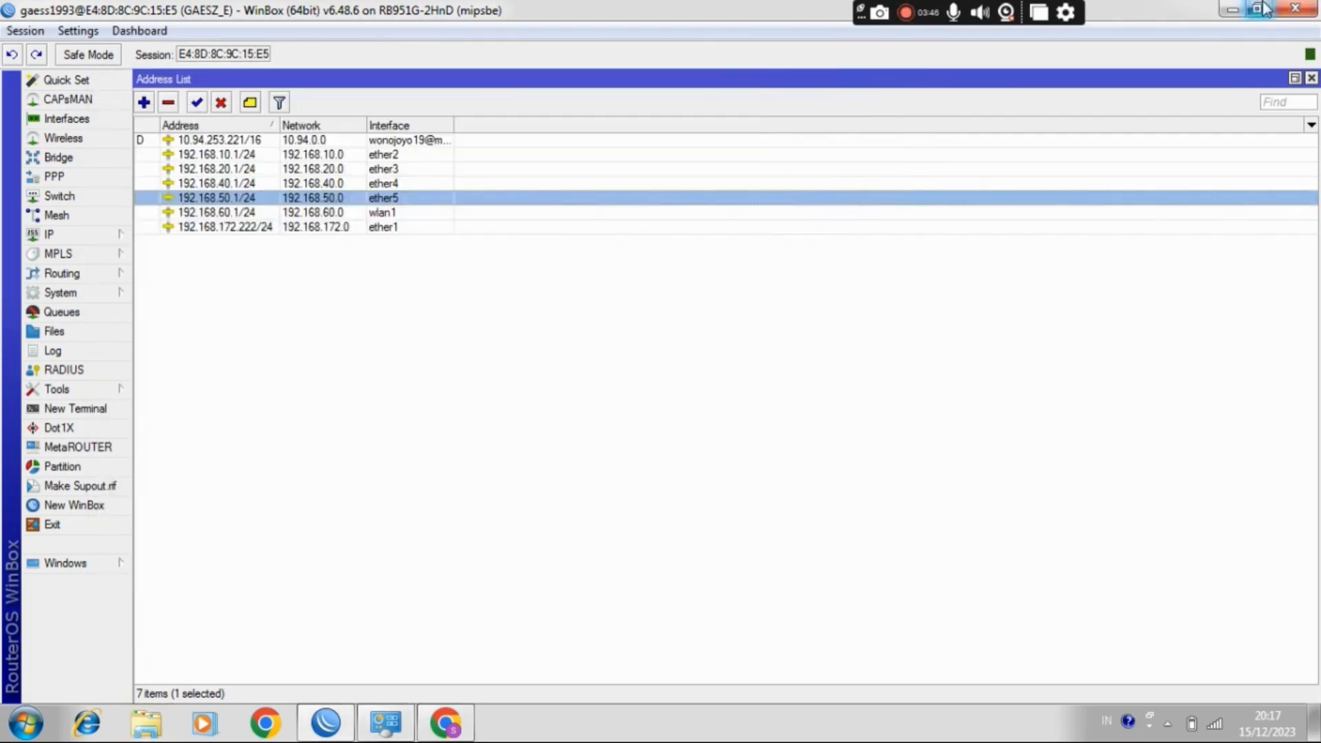
Step: Minimize WinBox and go to the address 192.168.50.2 in Chrome
left_click(1232, 9)
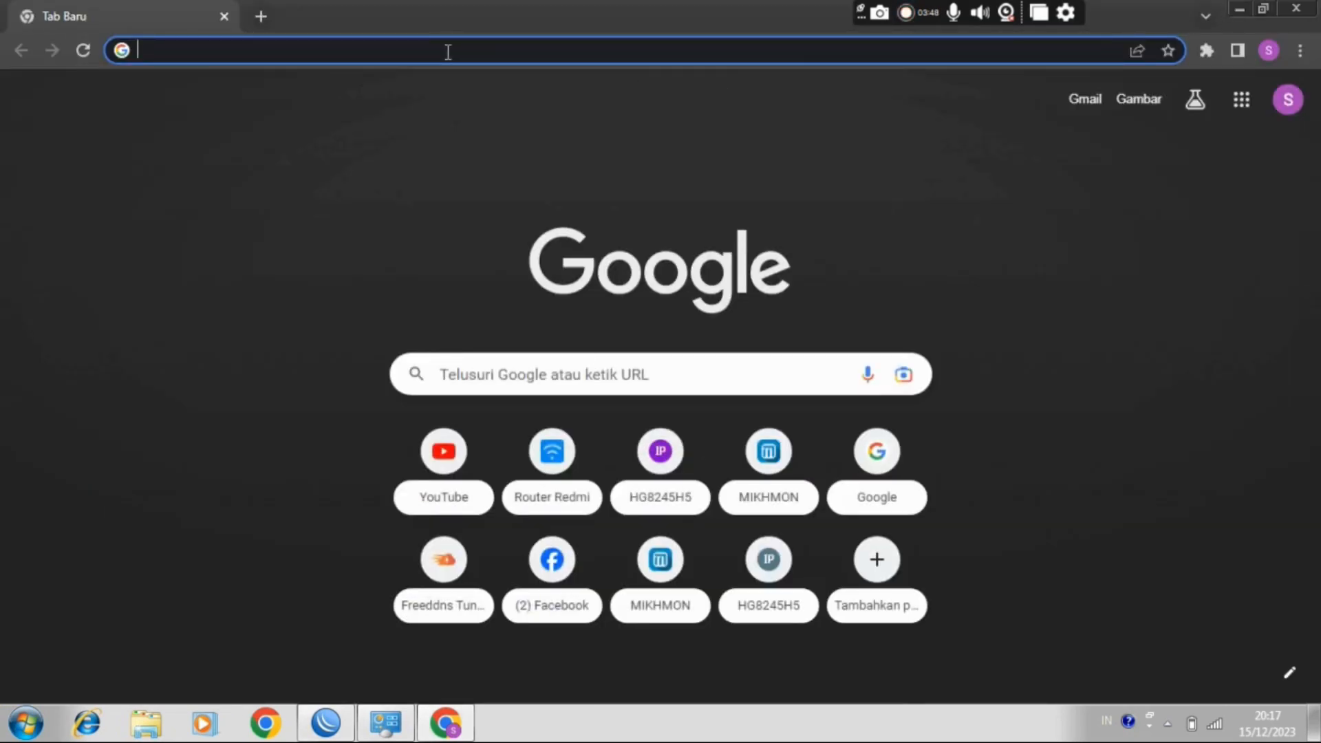
type("192")
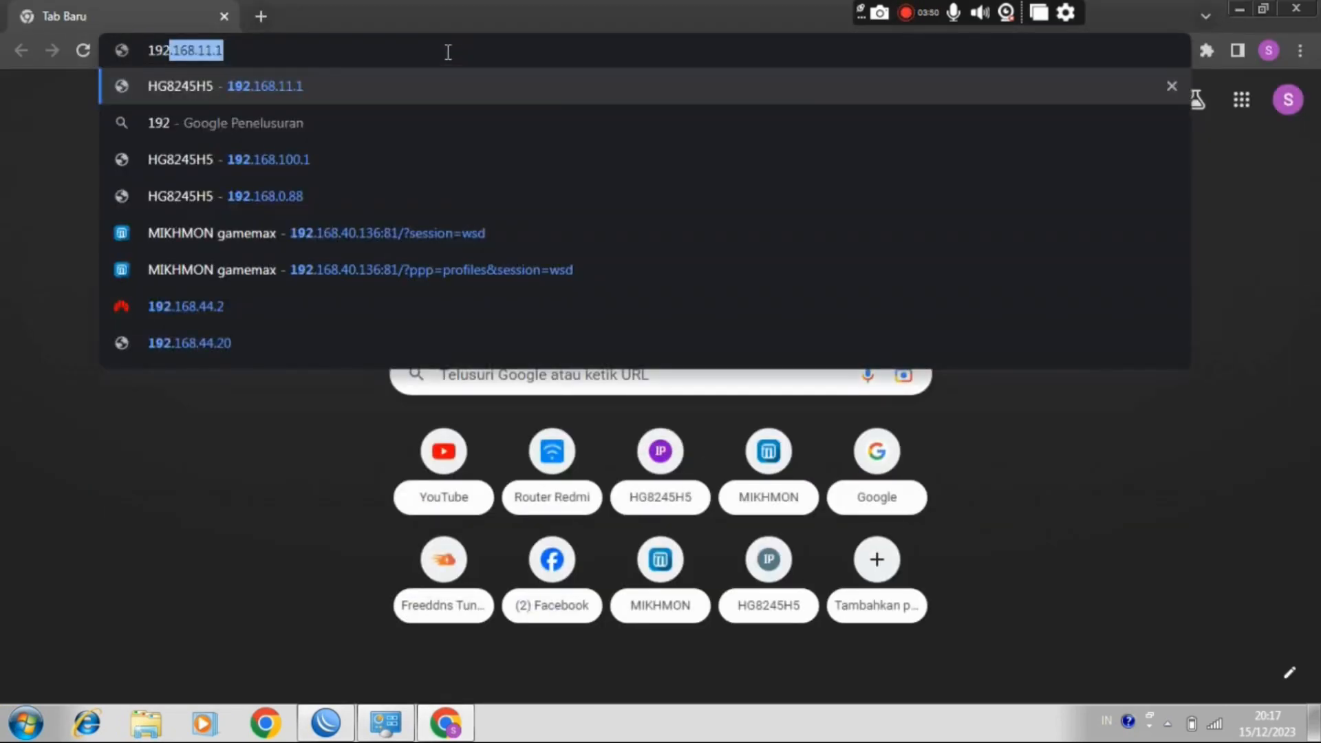
type(".168.")
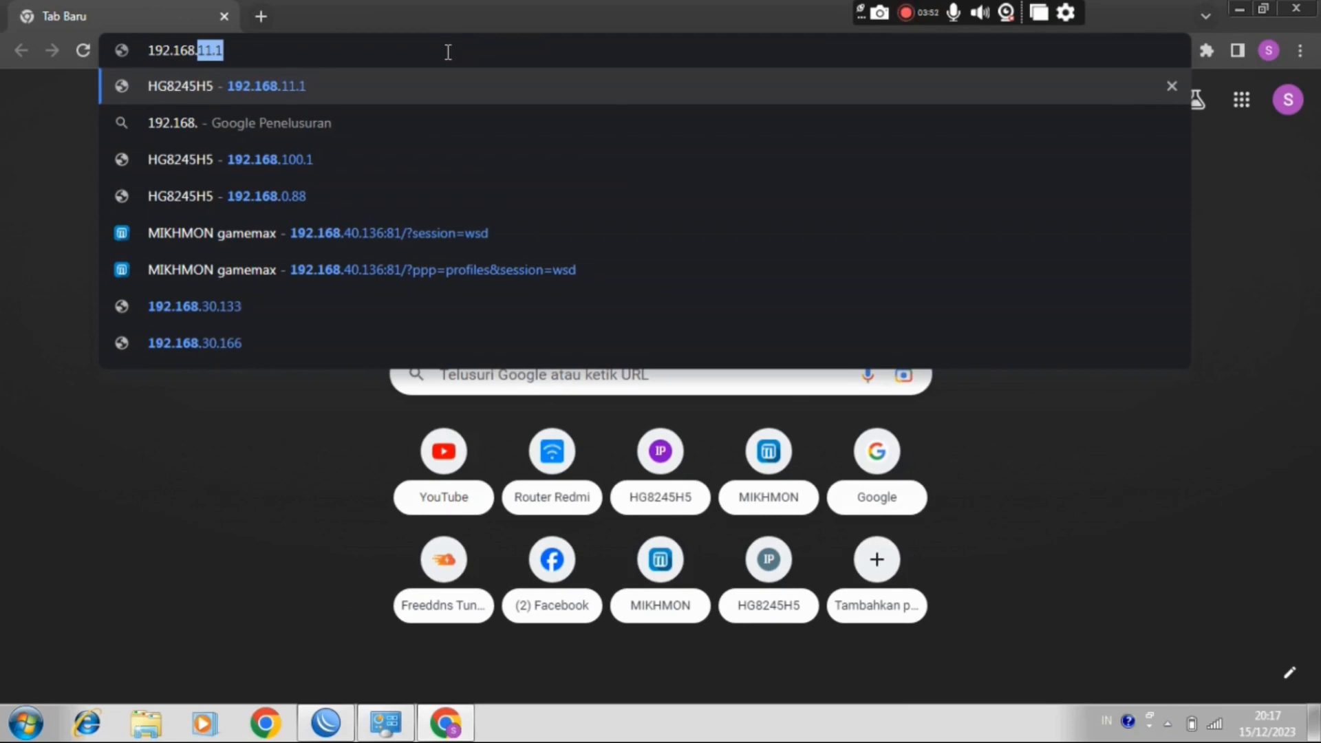
type("50.2")
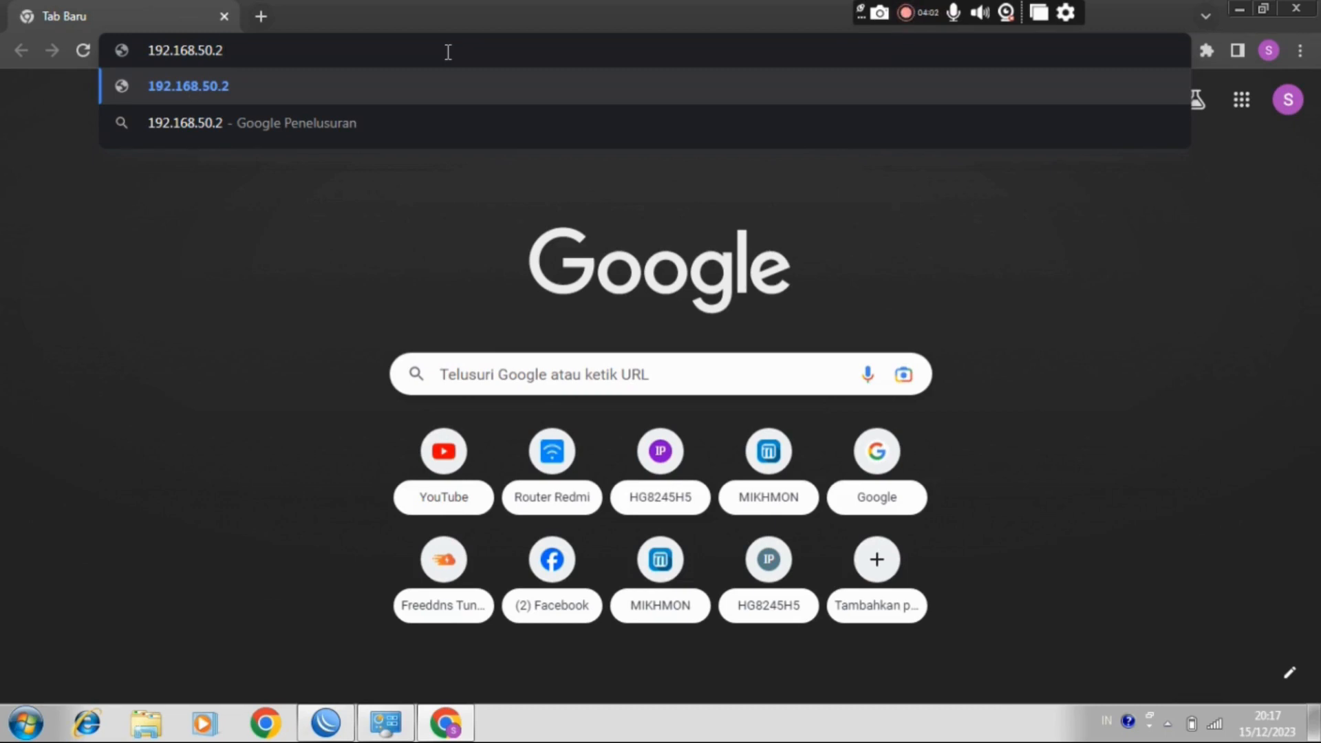
key("Return")
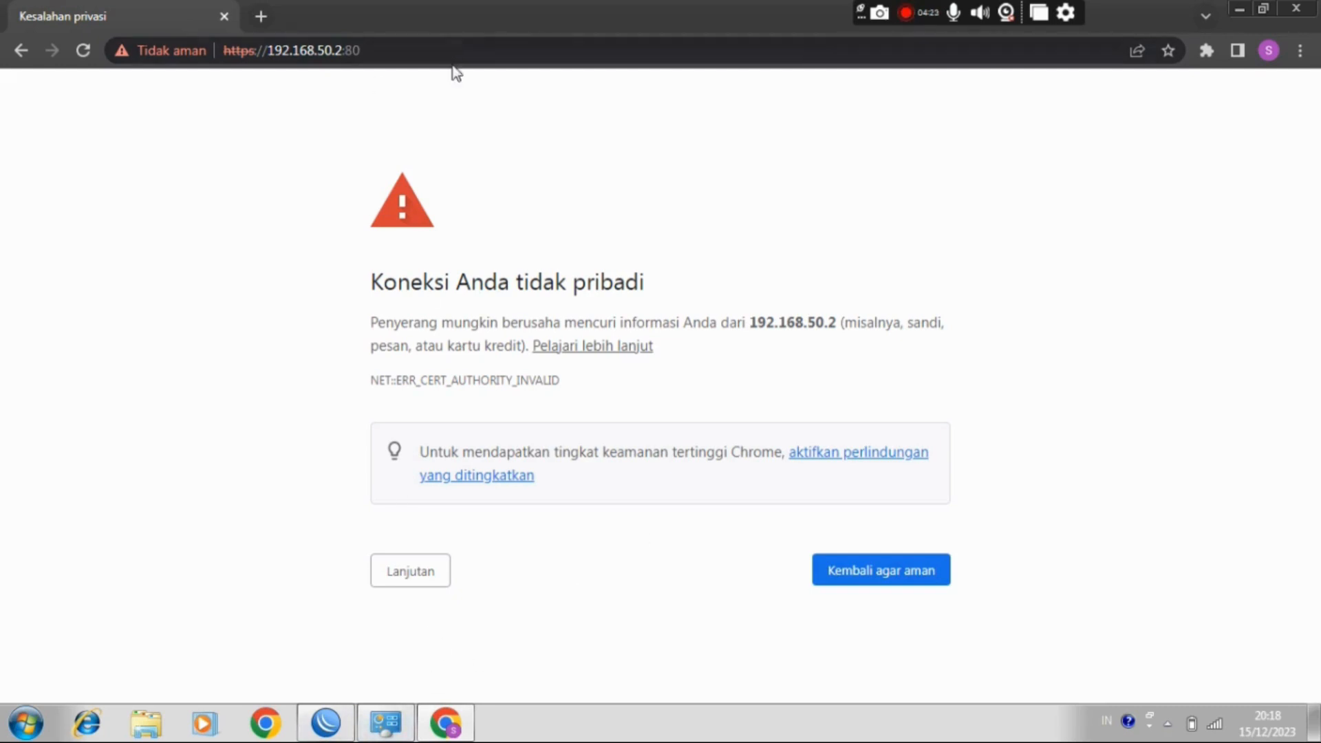
Step: Expand the advanced details of the certificate warning and proceed to 192.168.50.2 despite the untrusted certificate
left_click(438, 572)
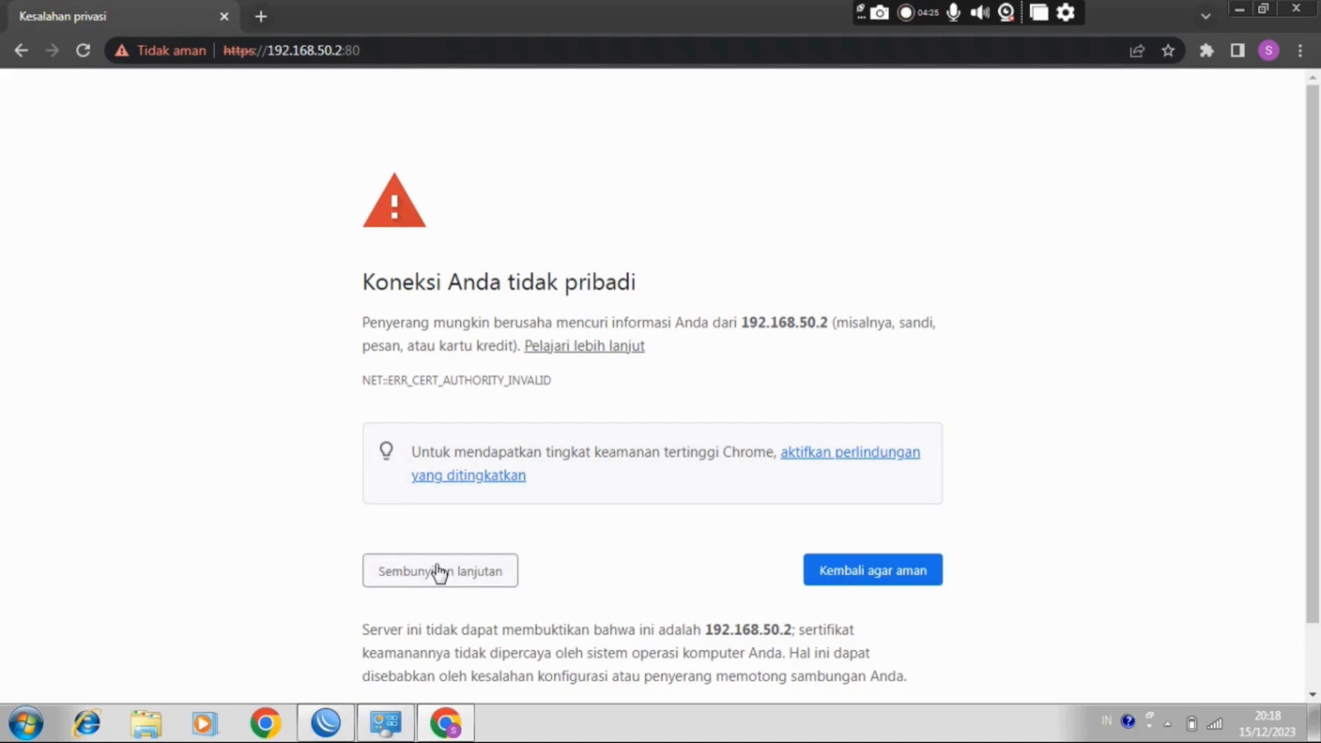
scroll(660, 385, "down", 1)
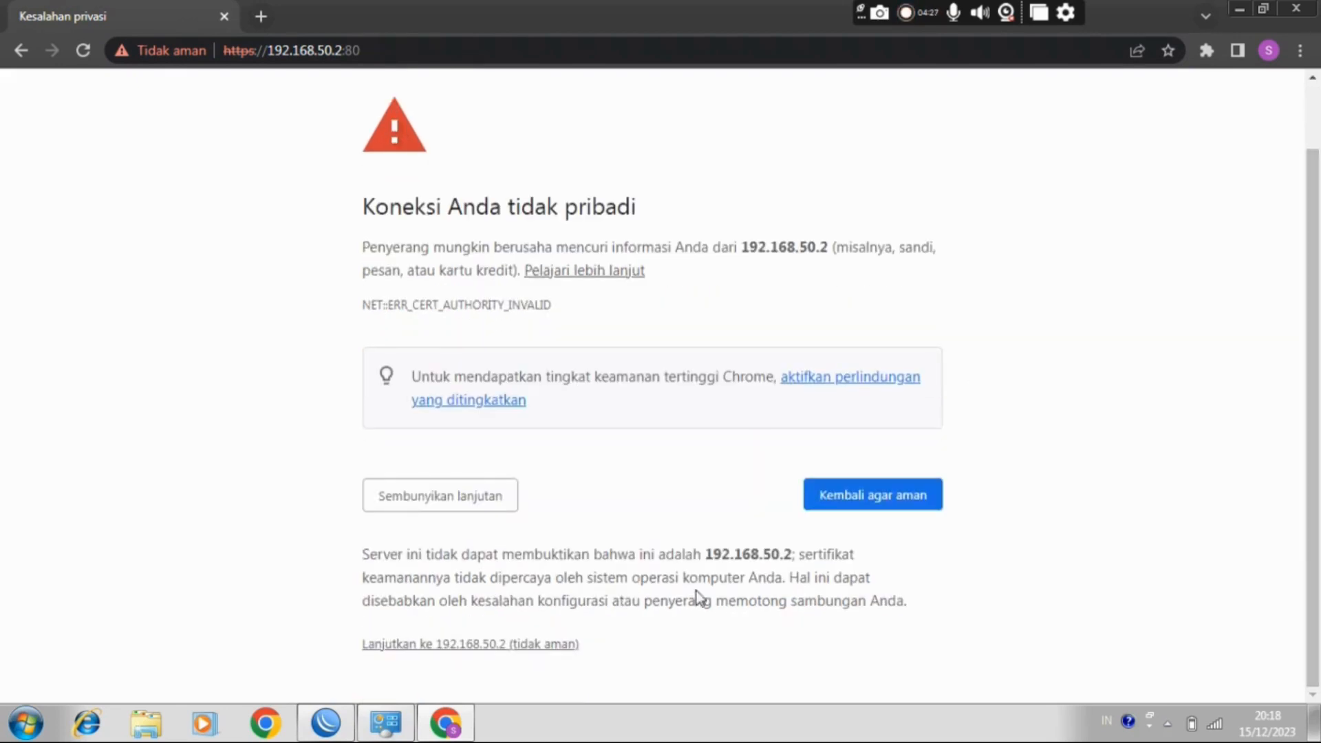
left_click(472, 650)
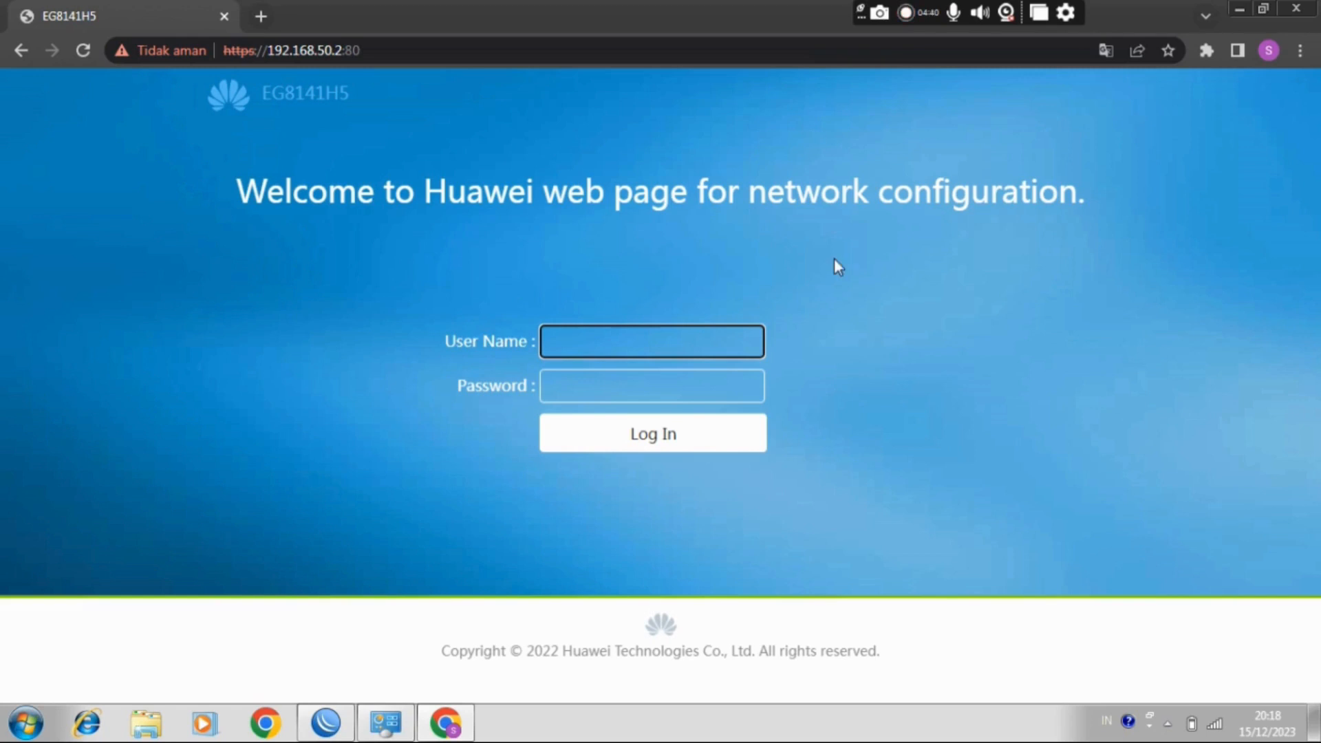
Step: Recheck the laptop's Wireless Network Connection IP details while the Huawei login page is open, closing the dialogs and minimizing Network Connections
left_click(406, 730)
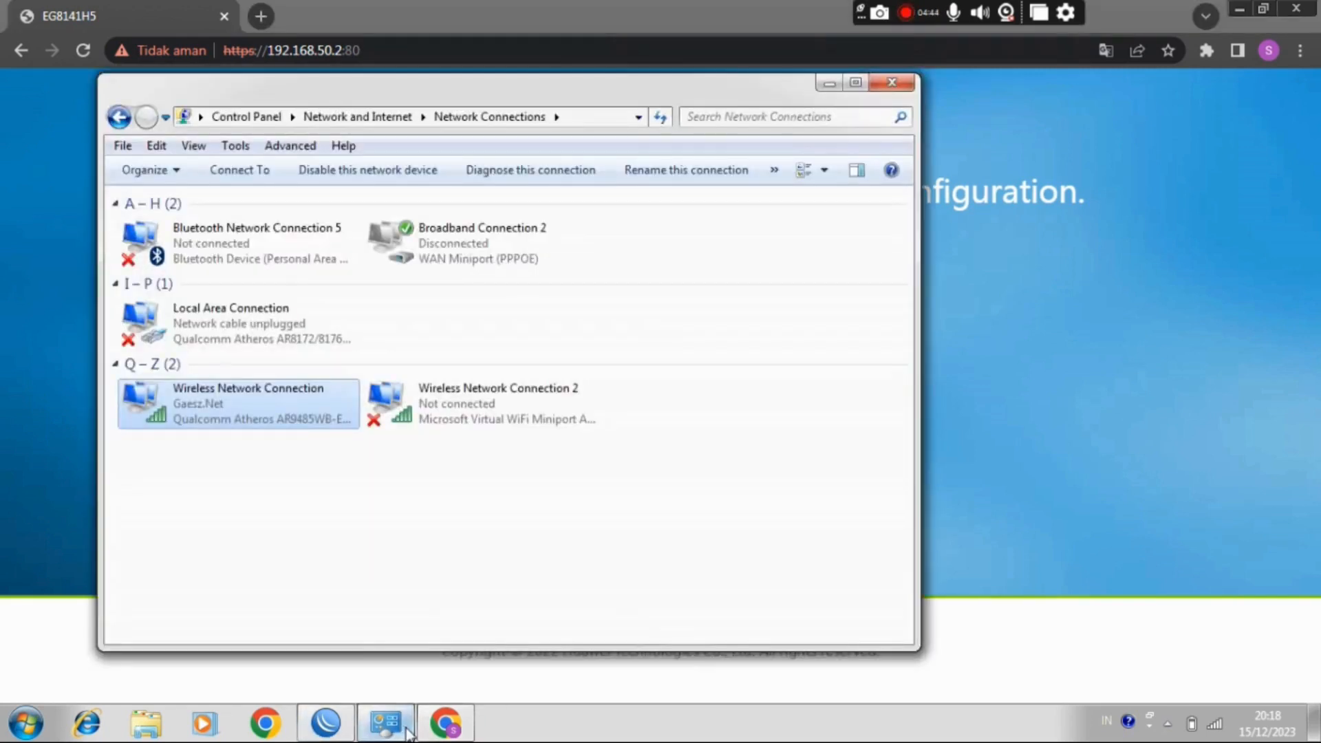
right_click(220, 399)
left_click(289, 451)
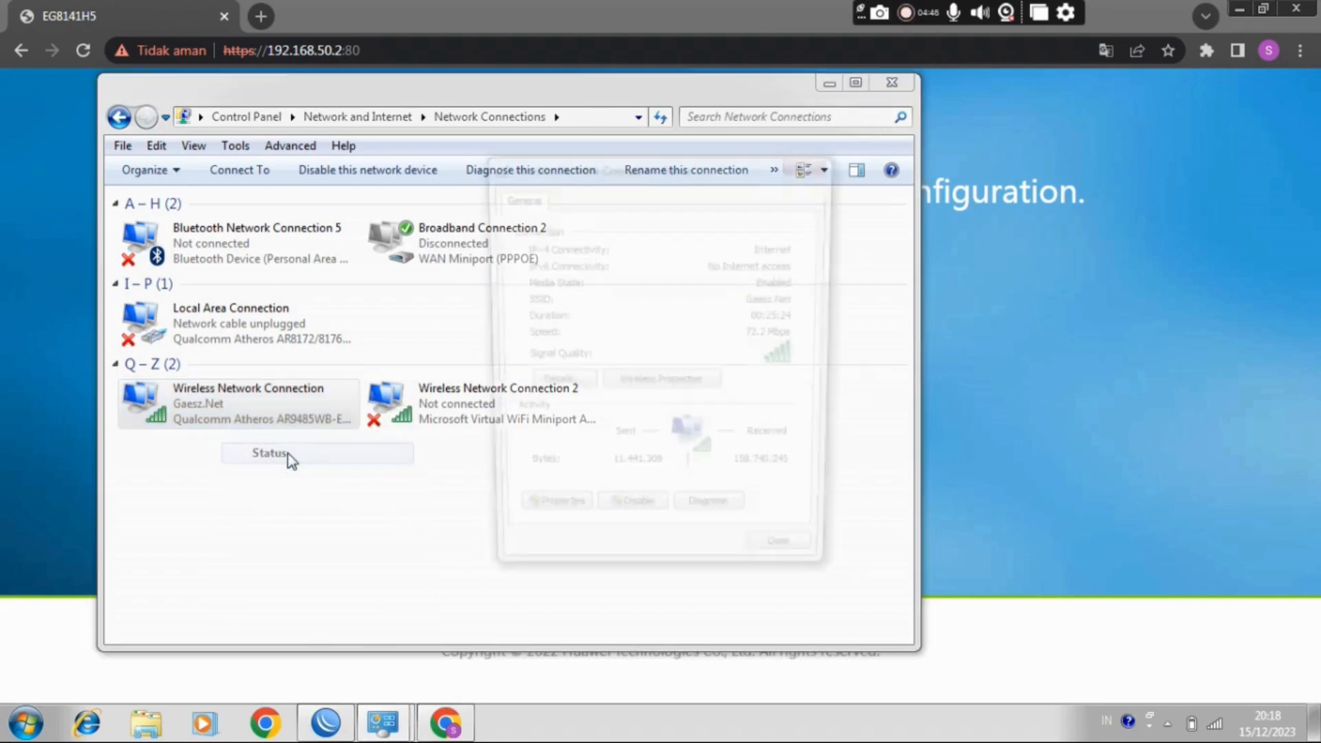
left_click(540, 389)
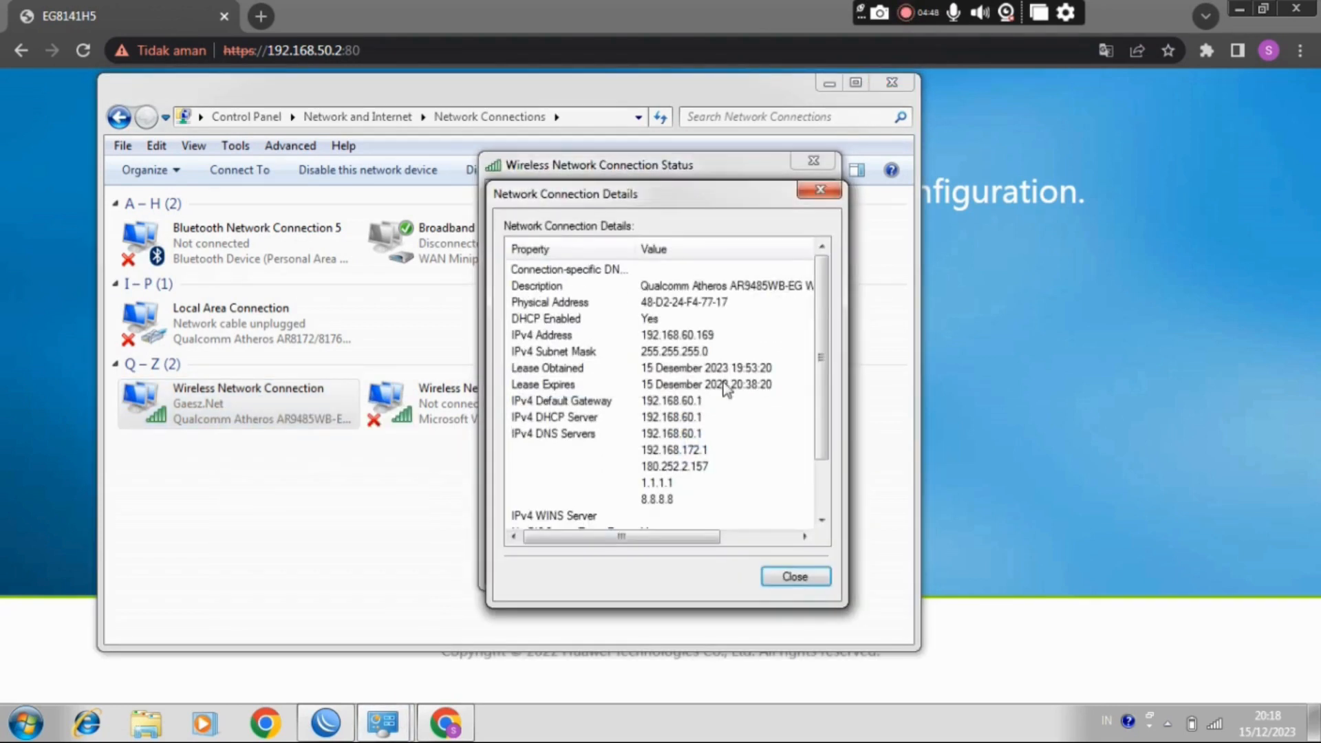
left_click(820, 190)
left_click(791, 565)
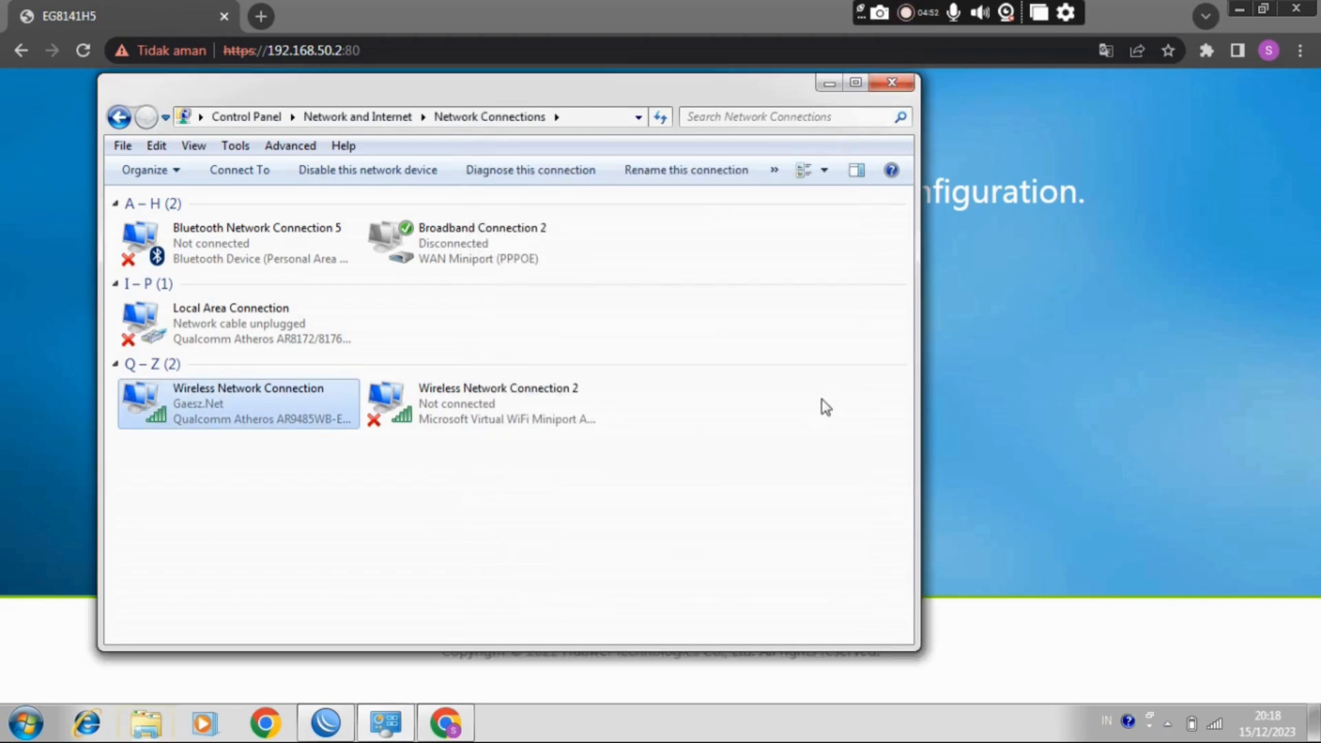
left_click(829, 87)
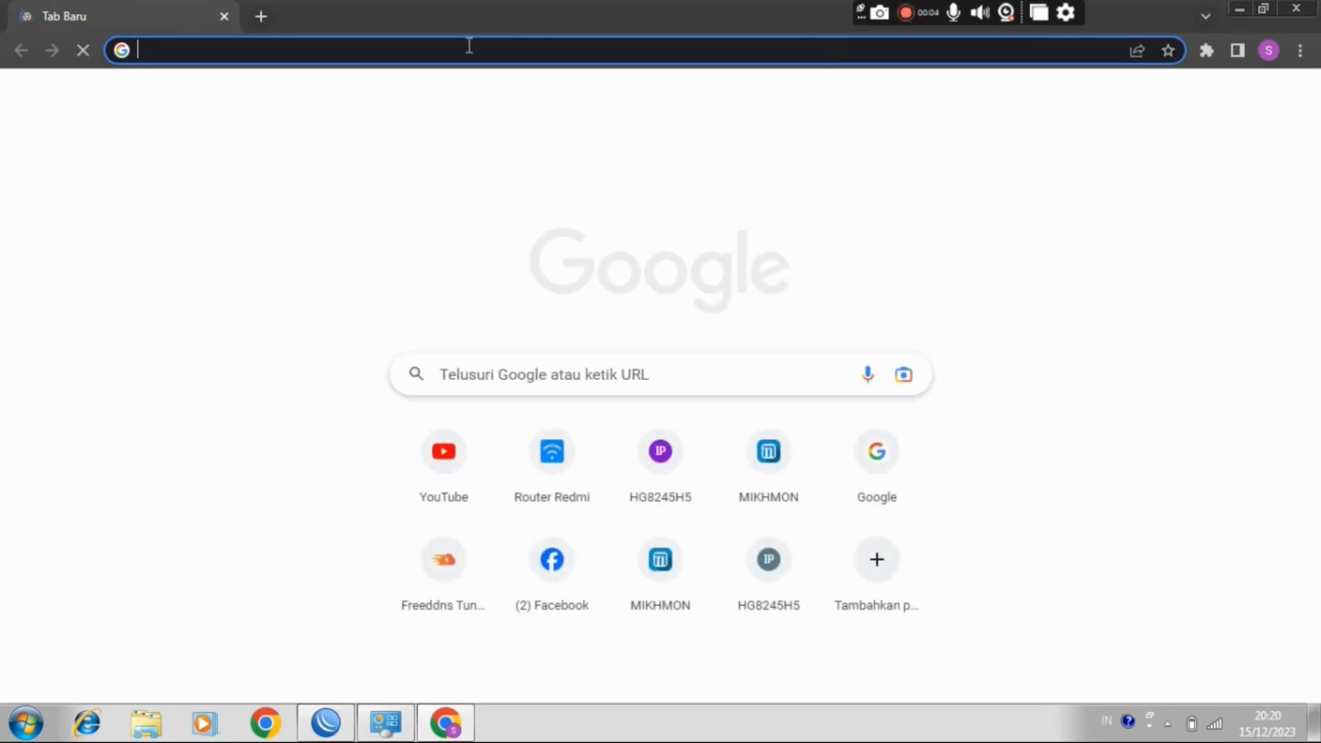
Step: Try to load 192.168.50.2 again from the new browser tab
left_click(372, 50)
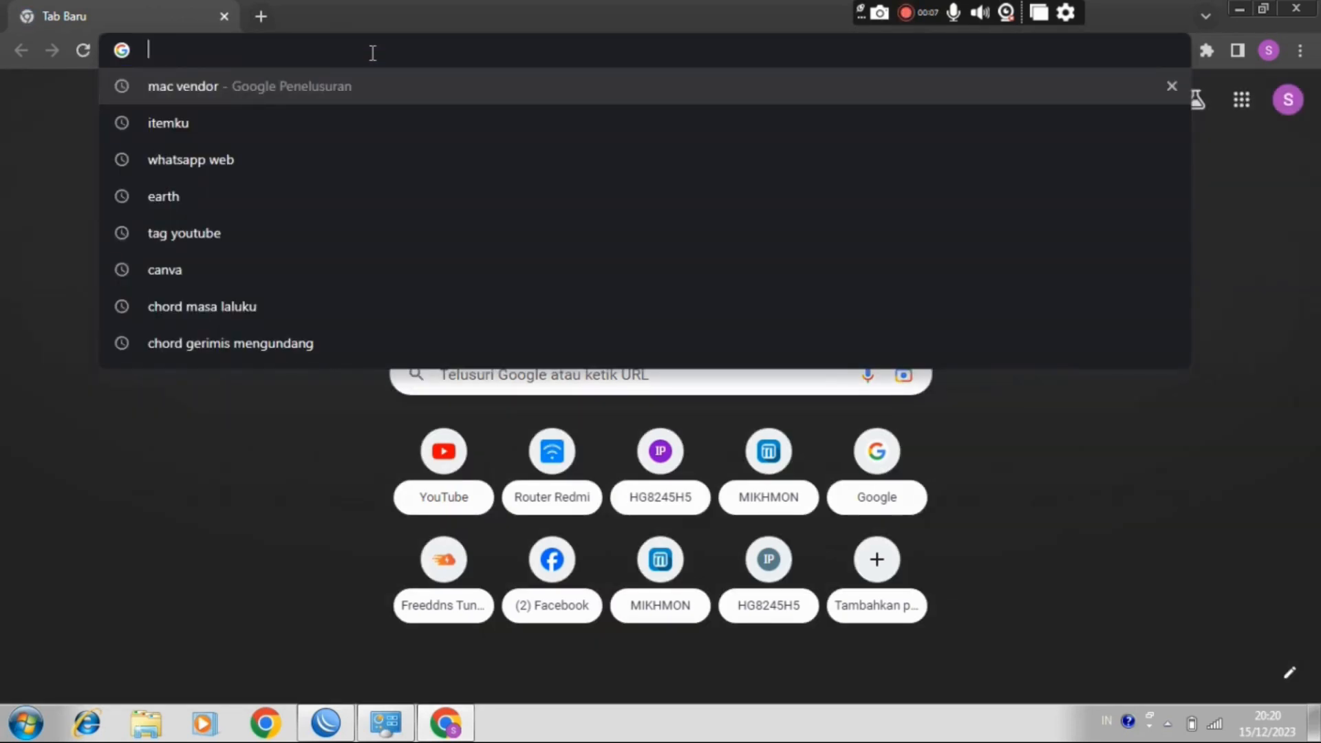
type("192")
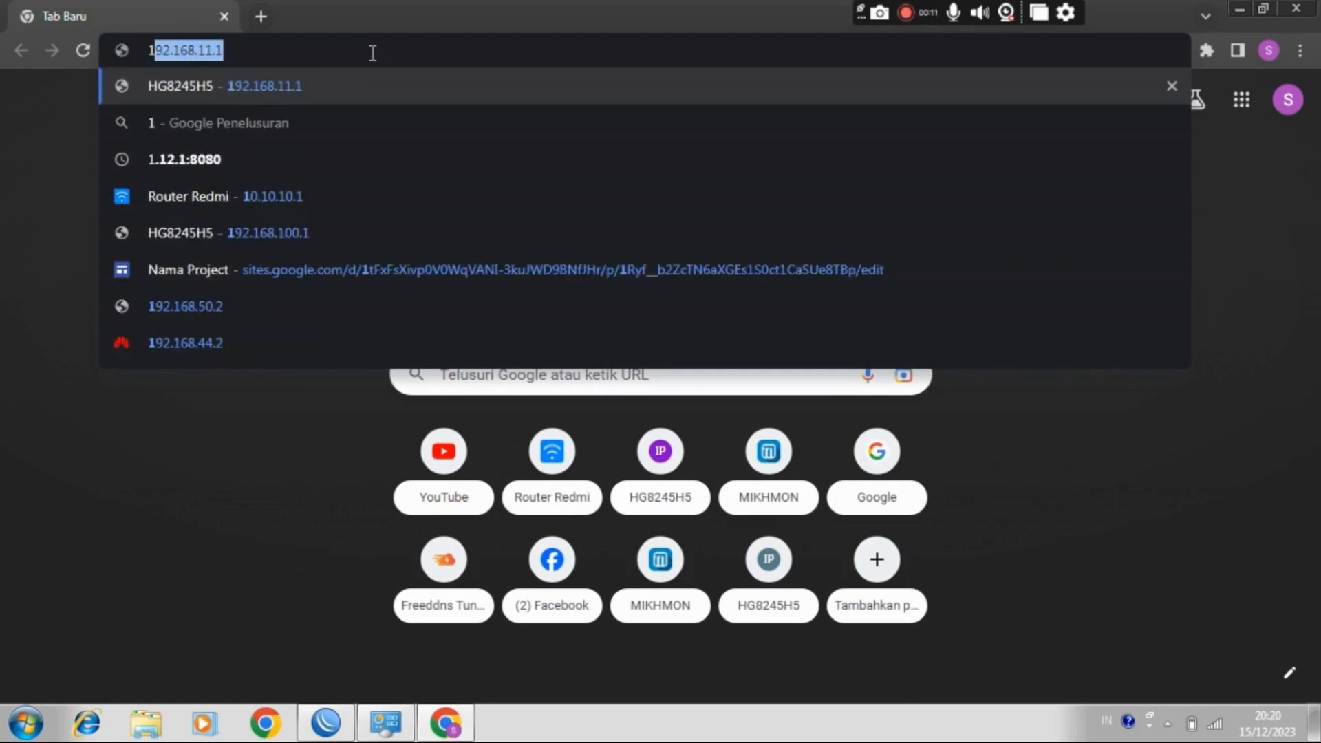
type(".168")
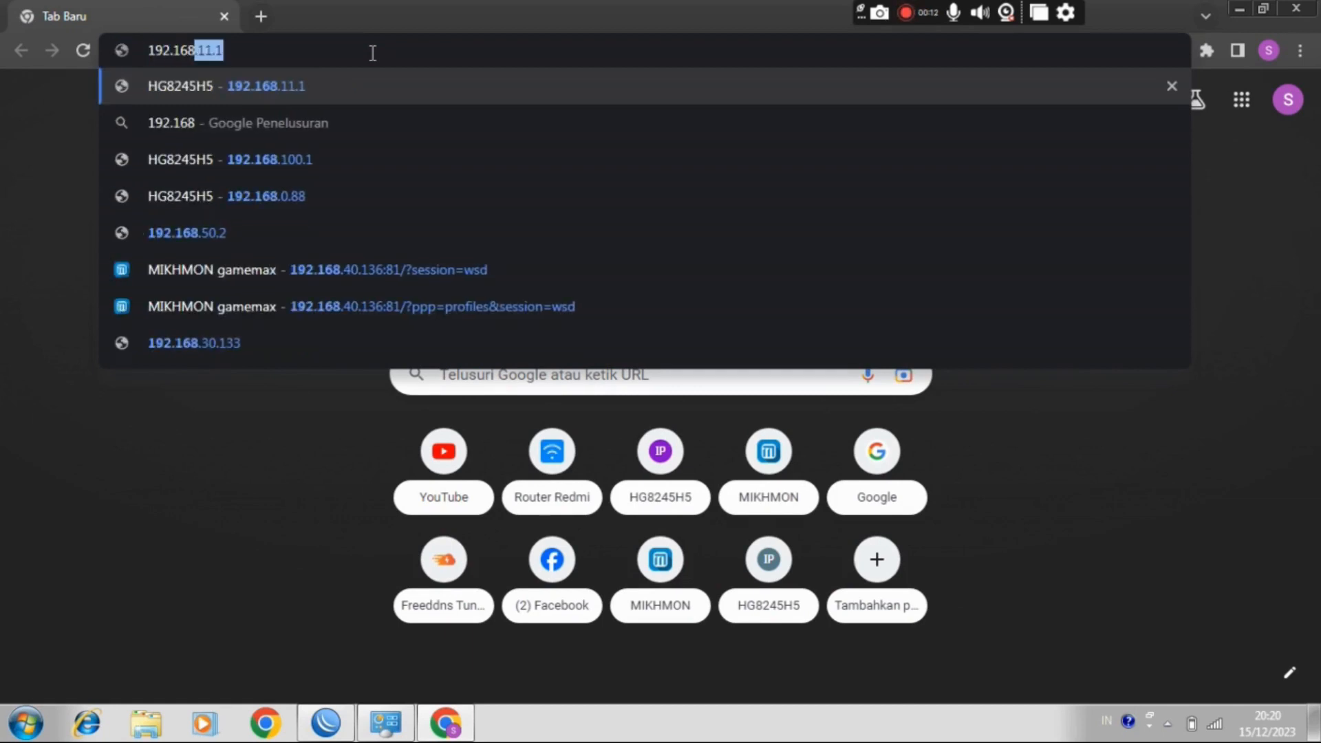
type(".50.2")
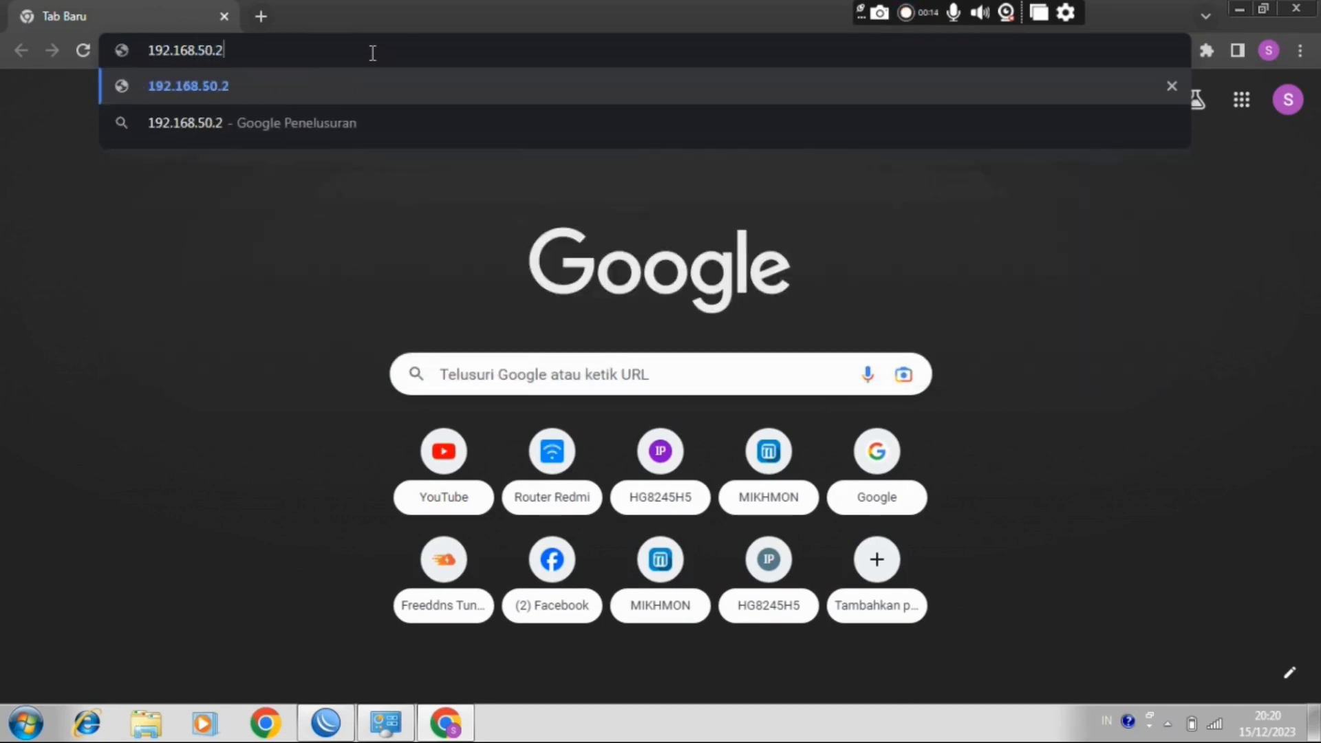
key("Return")
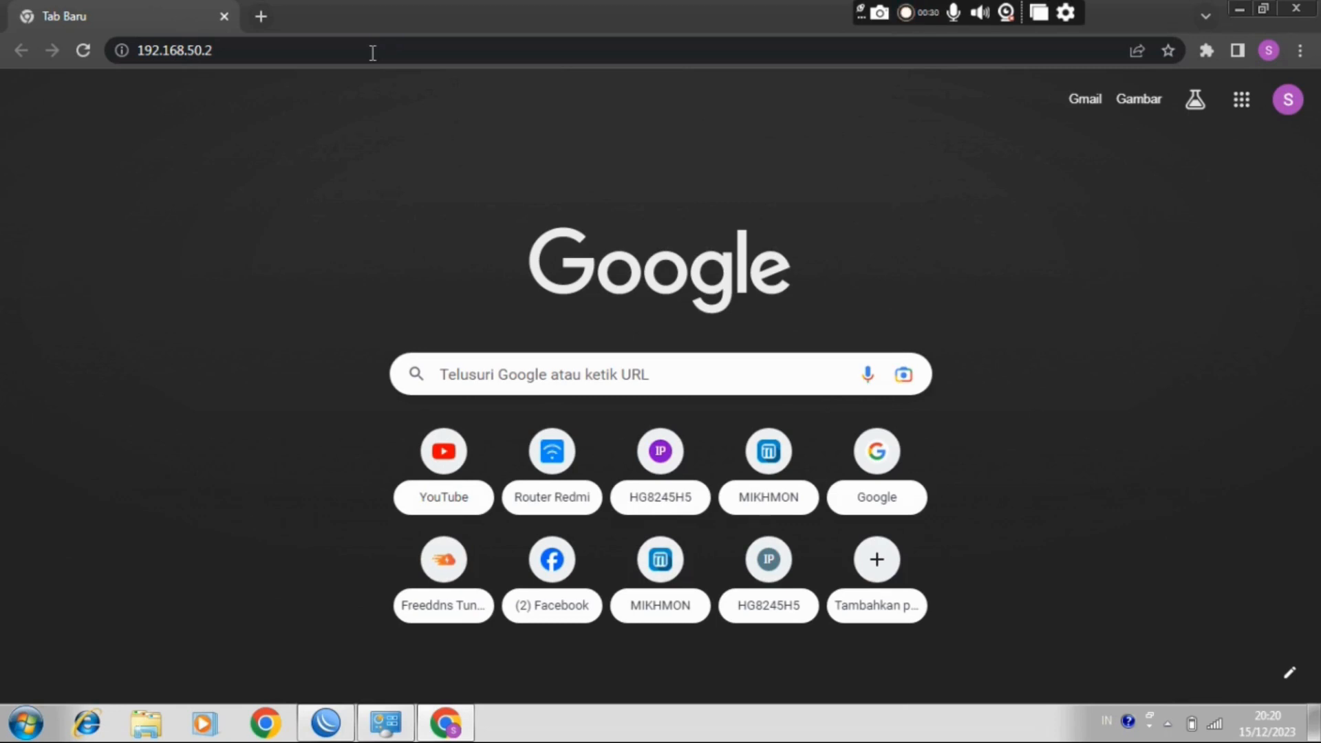
Step: Return to WinBox, close all of its open inner windows and open the router's firewall NAT rules
left_click(1237, 8)
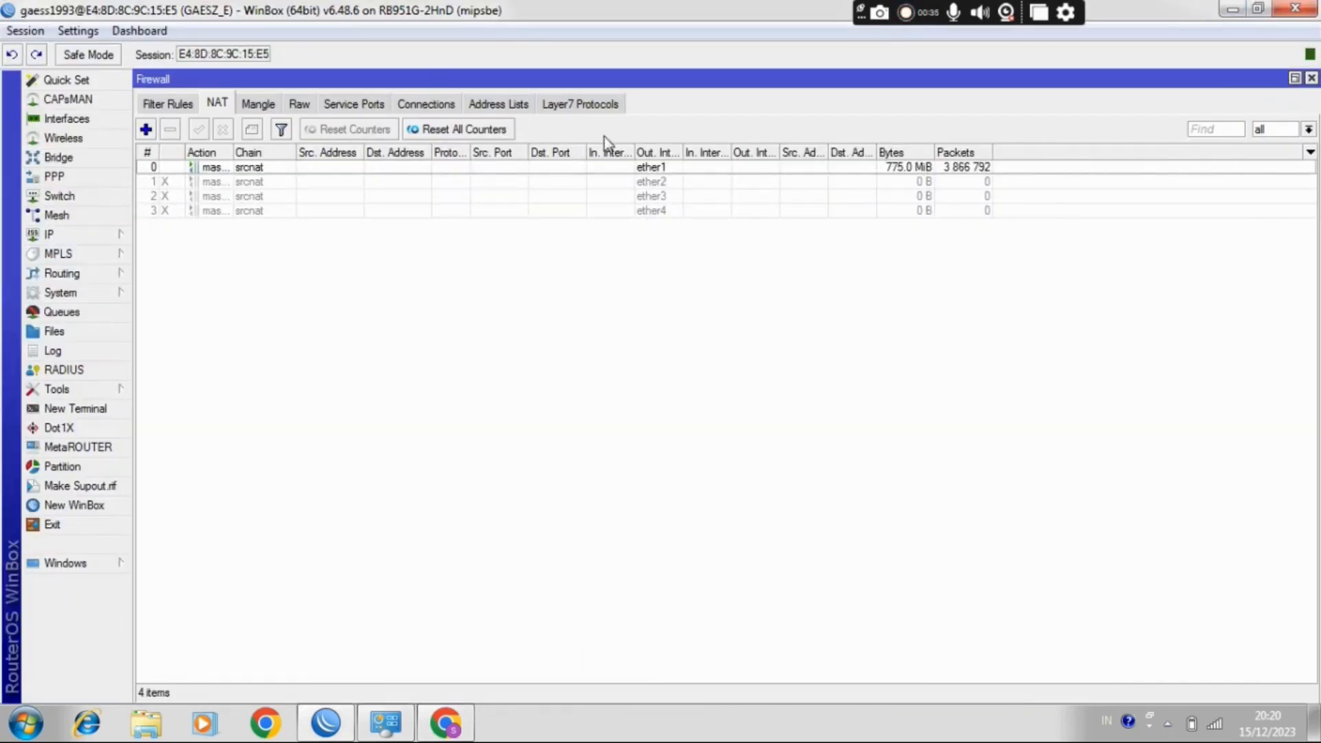
left_click(1311, 78)
left_click(1311, 78)
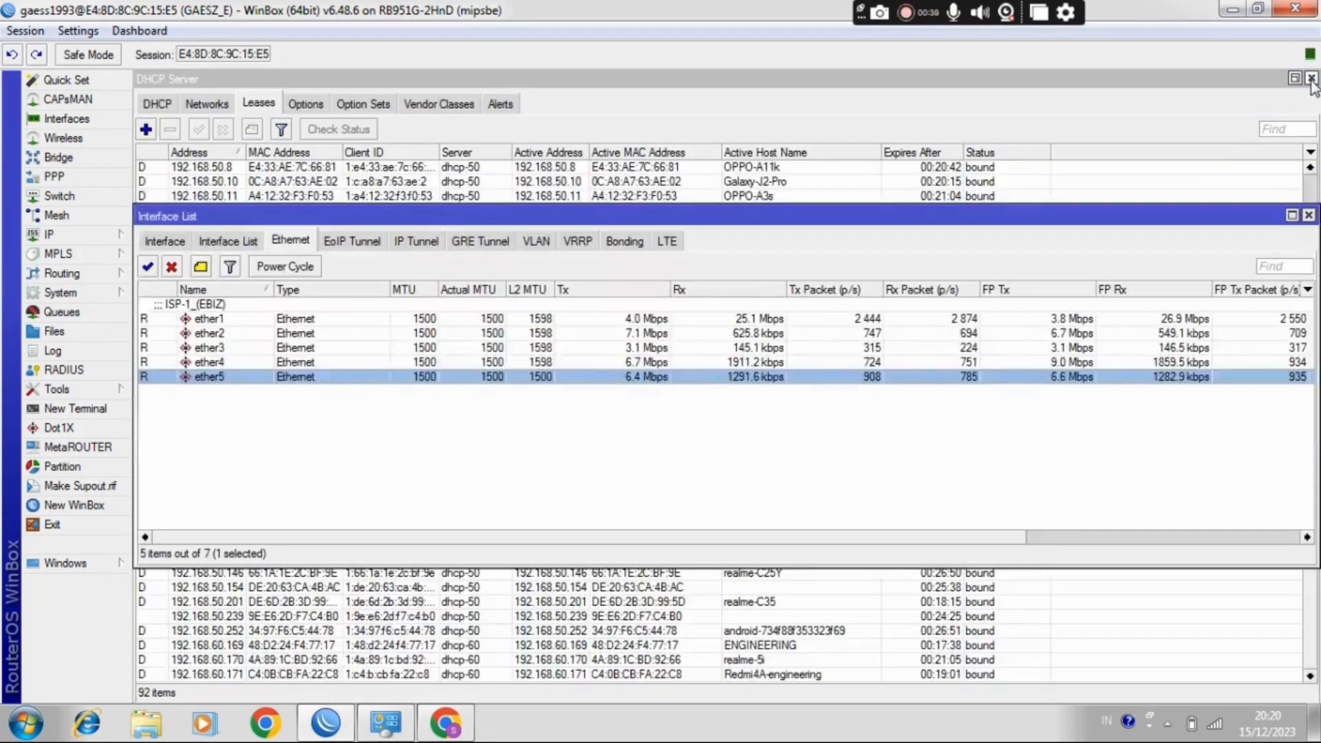
left_click(1310, 80)
left_click(1308, 215)
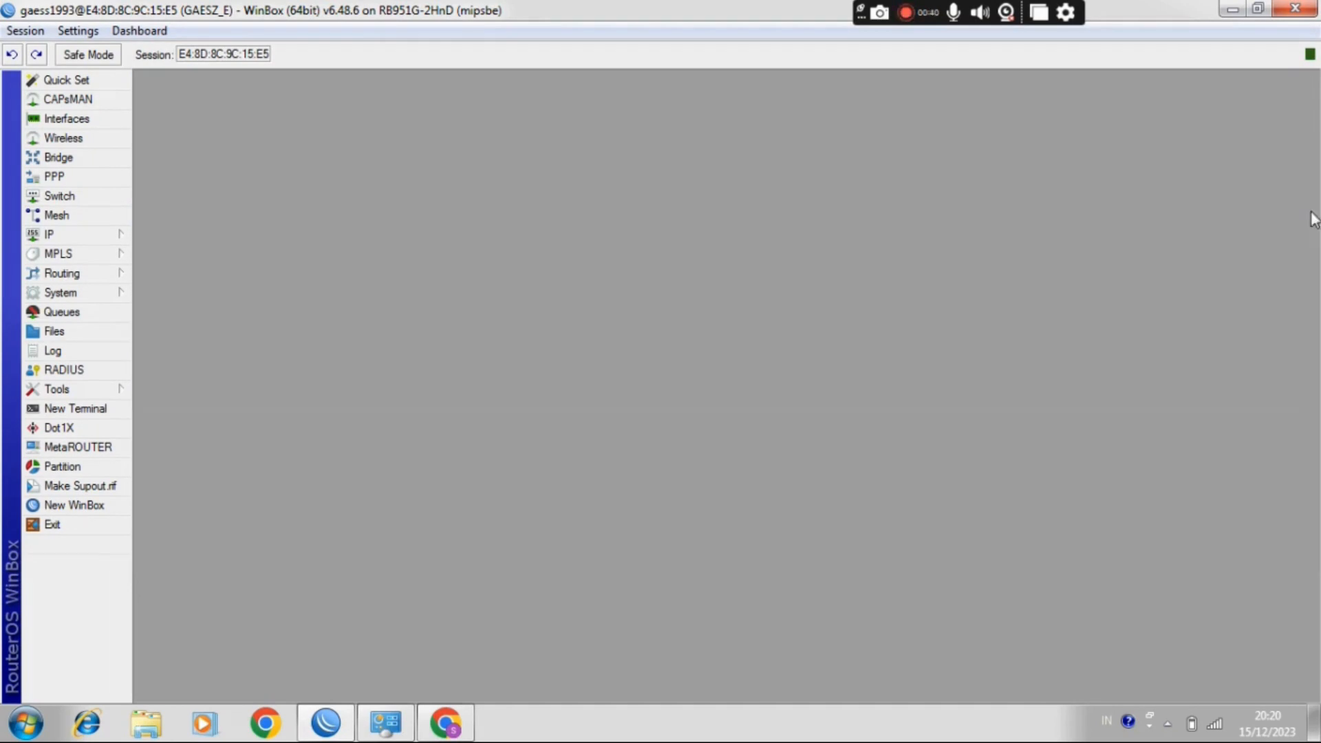
left_click(62, 234)
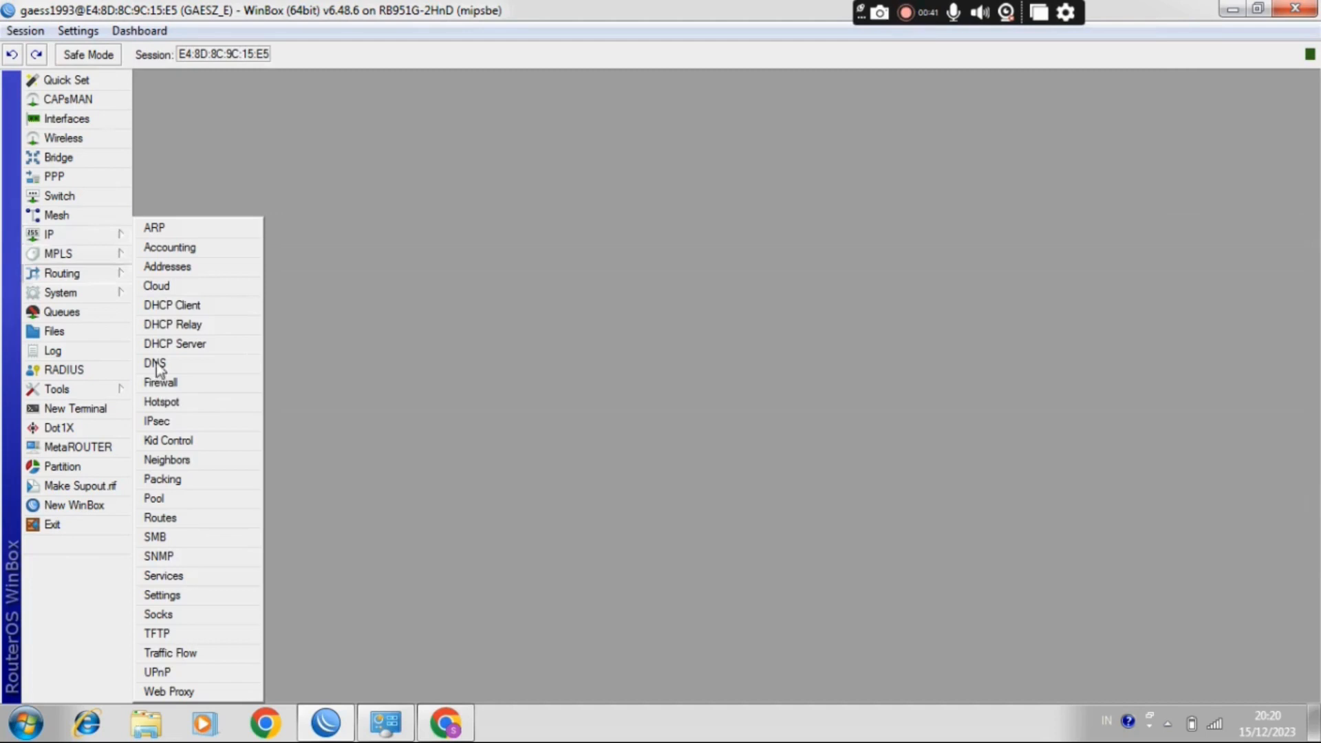
left_click(183, 386)
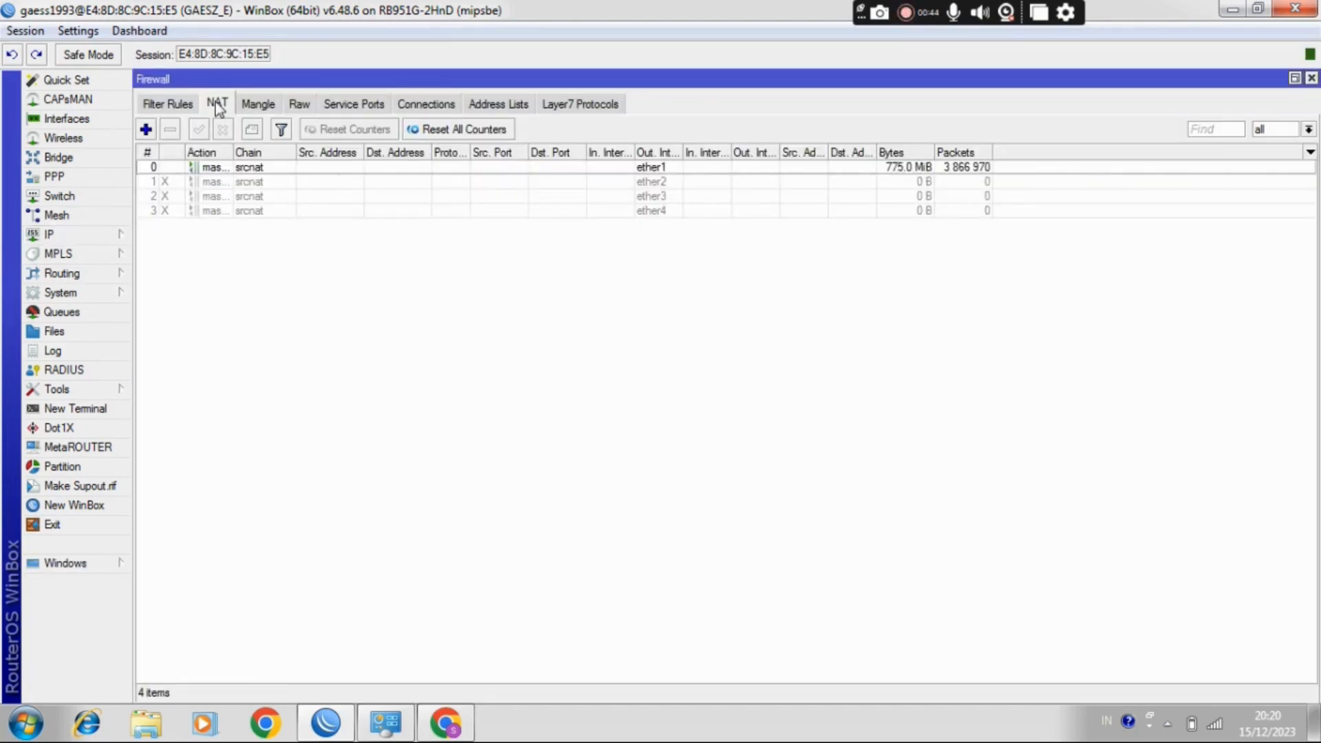
Step: Start a new NAT rule in the srcnat chain with ether5 as its outgoing interface
left_click(146, 130)
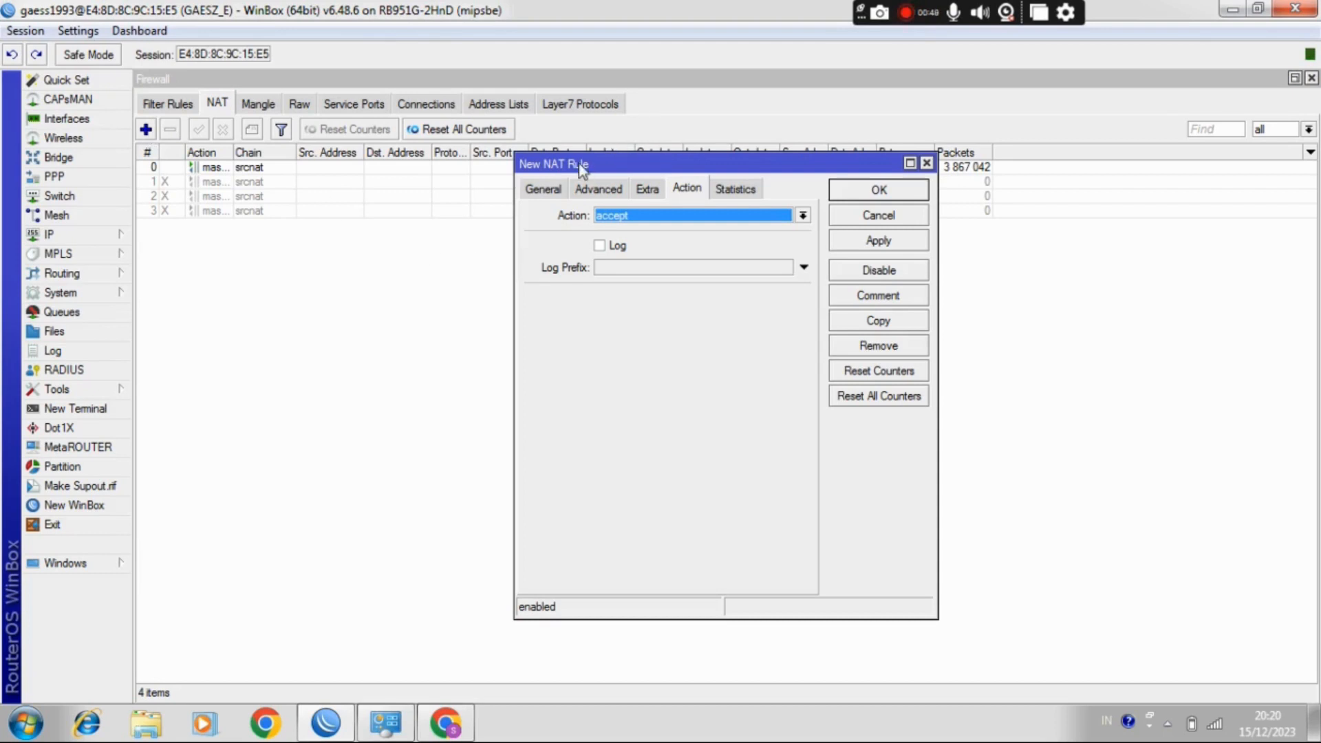
left_click(543, 190)
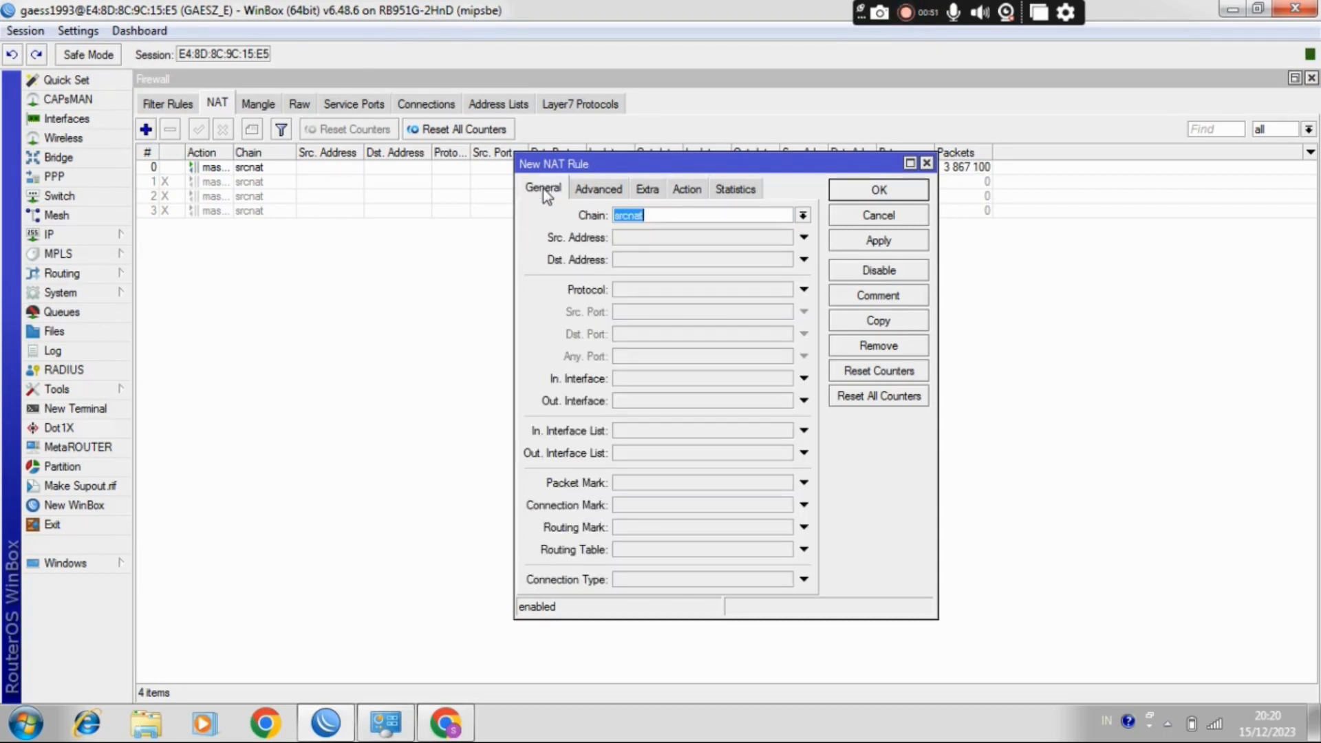
left_click(674, 401)
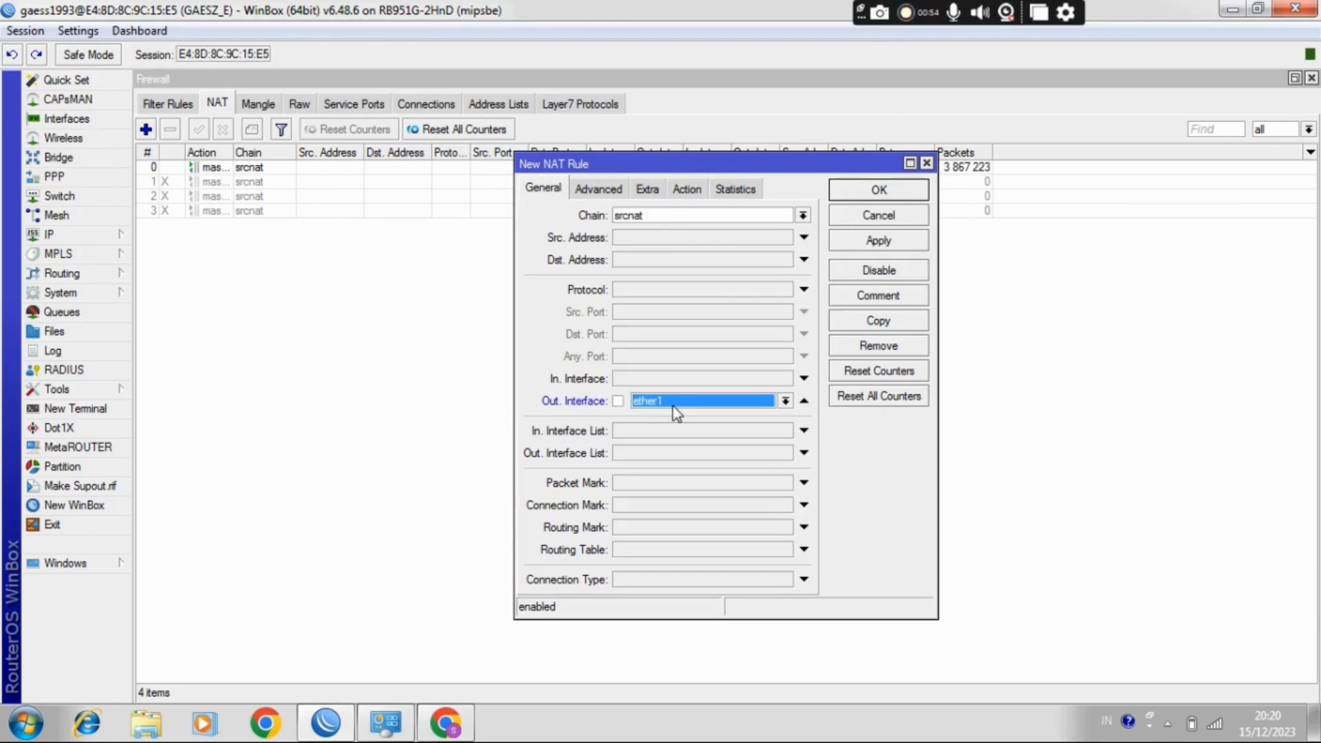
left_click(784, 400)
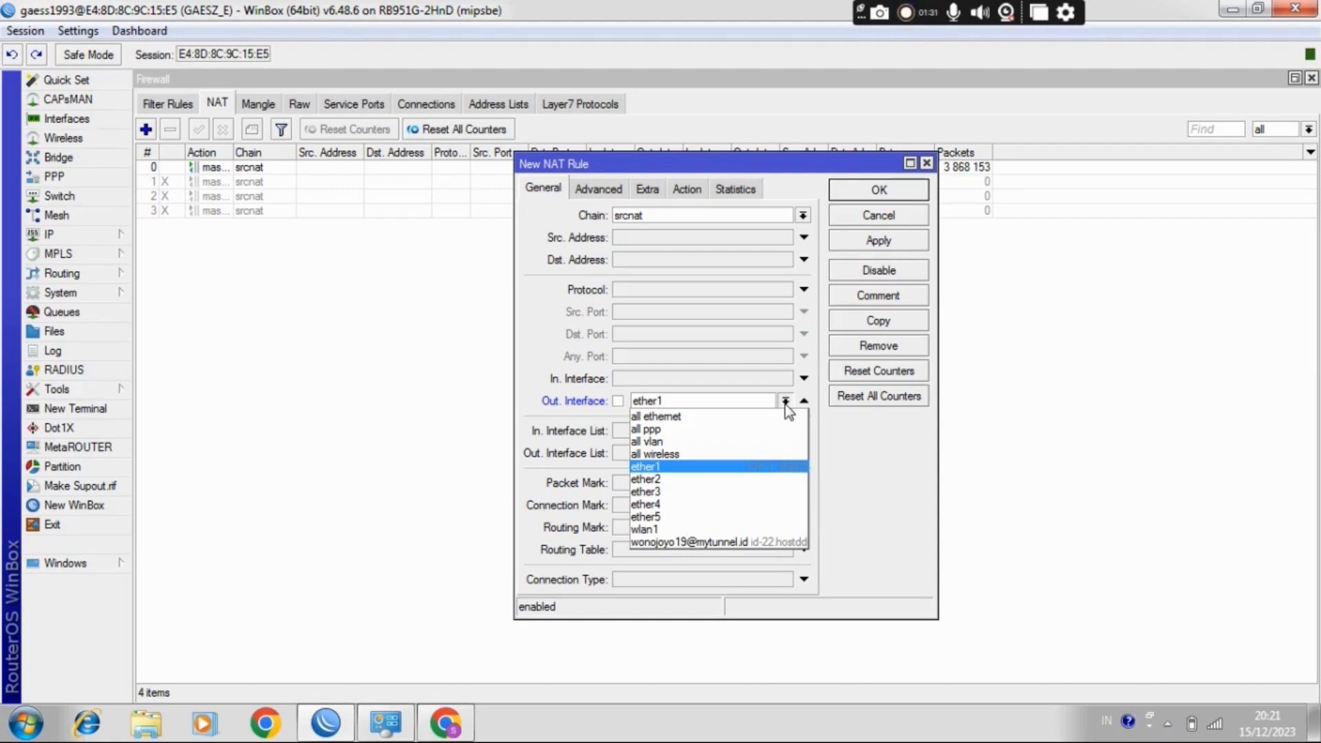
left_click(699, 514)
Step: Set the new NAT rule's action to masquerade and save the rule
left_click(605, 191)
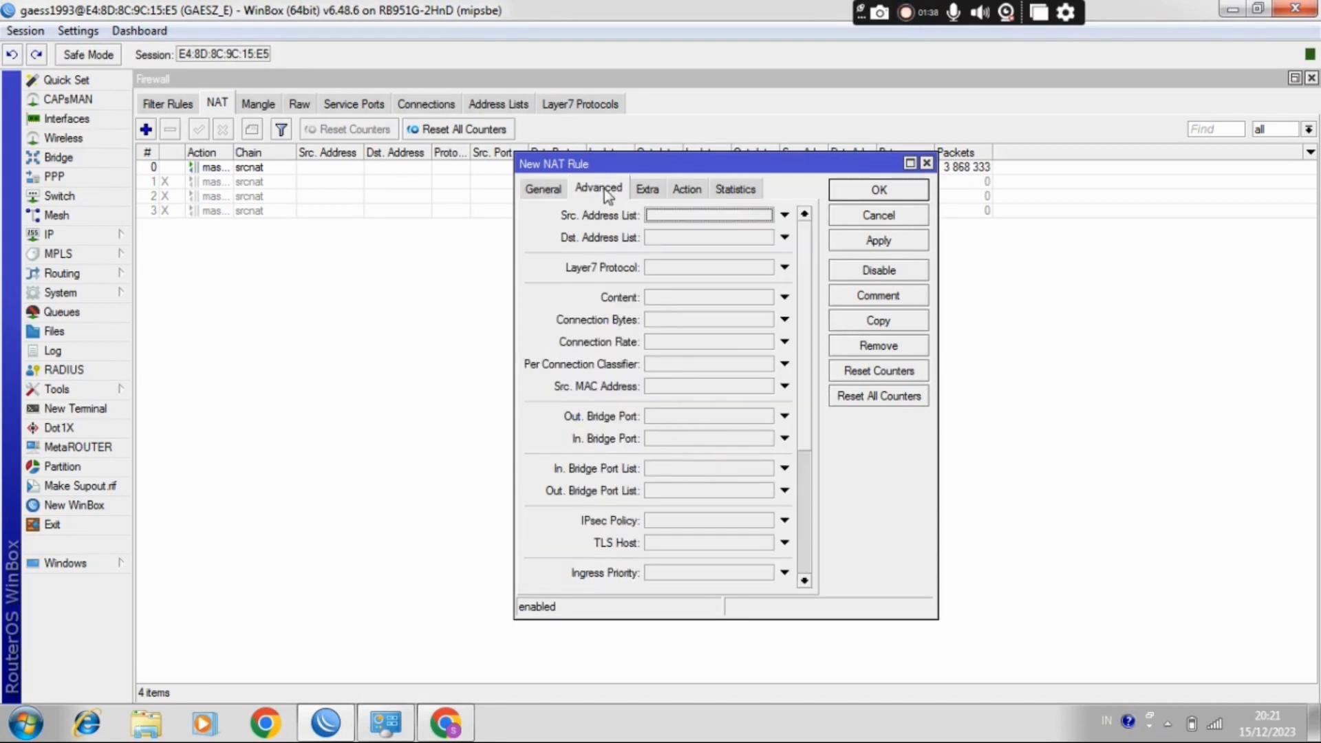
left_click(687, 190)
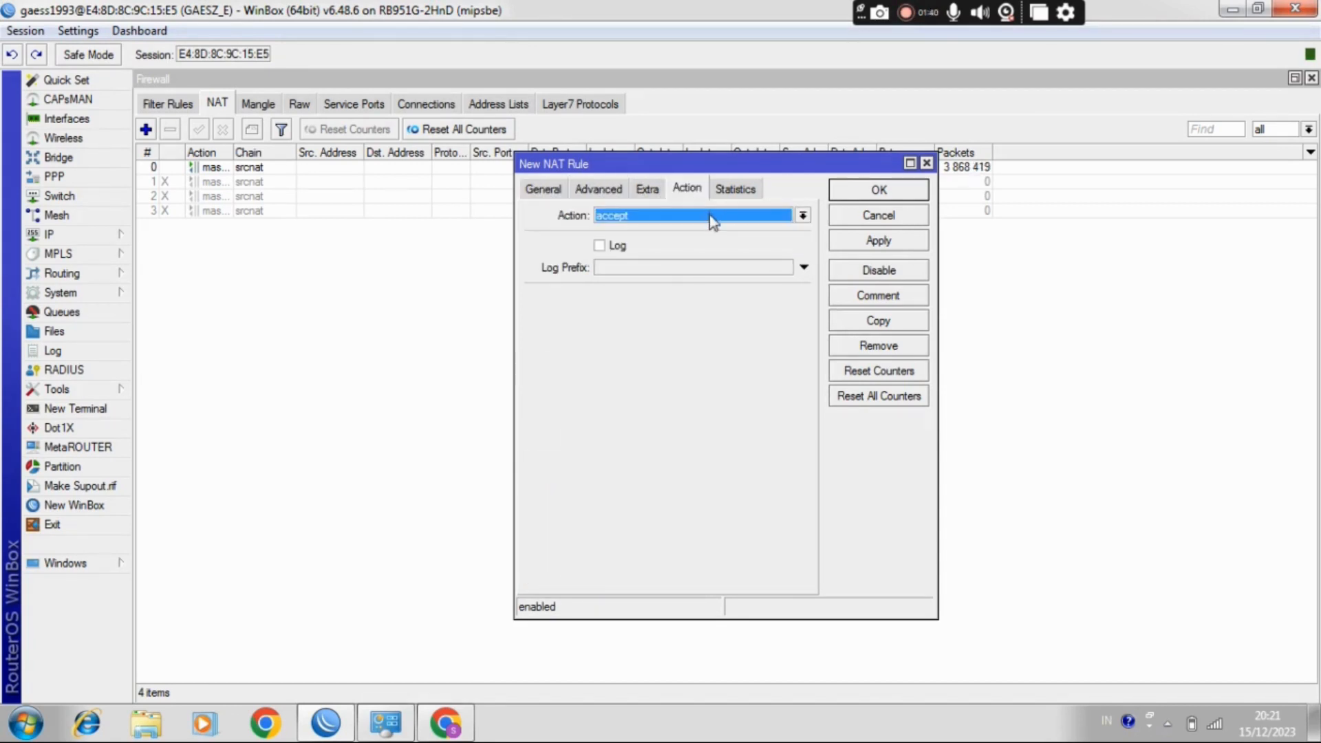
left_click(709, 216)
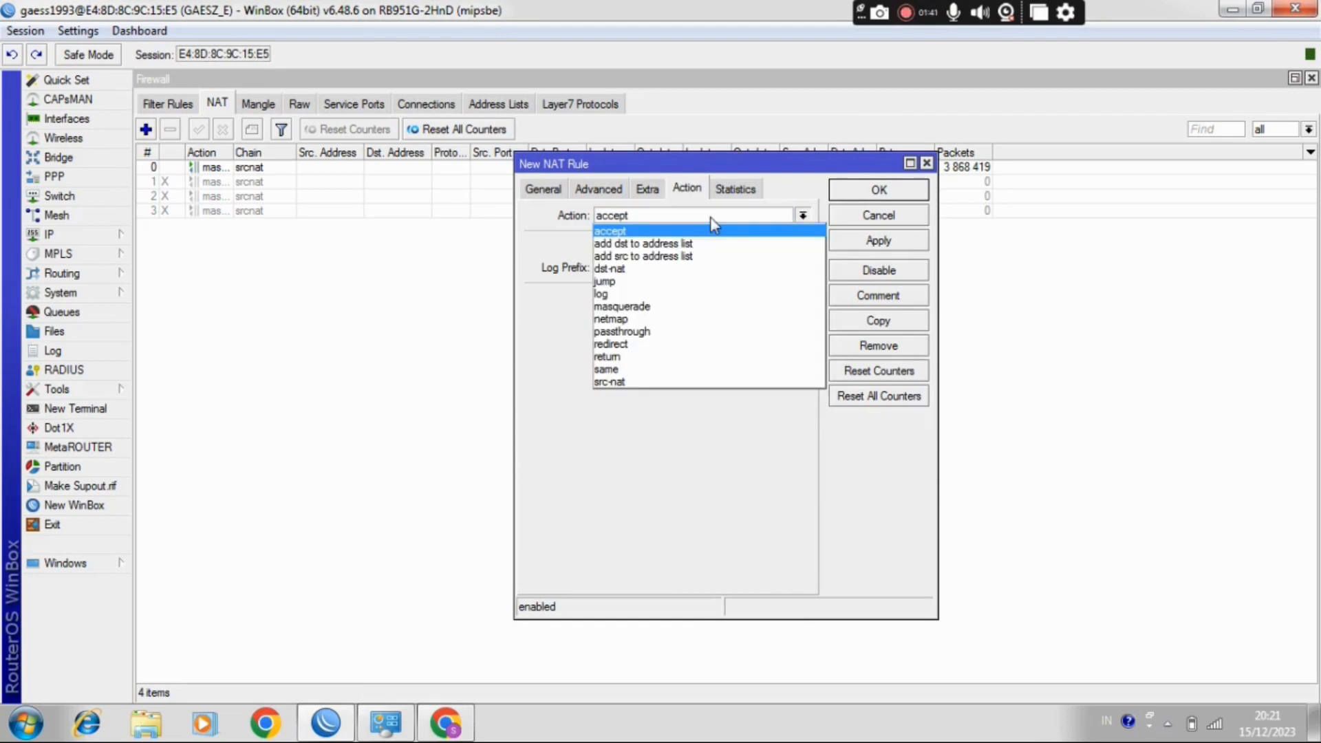
left_click(699, 307)
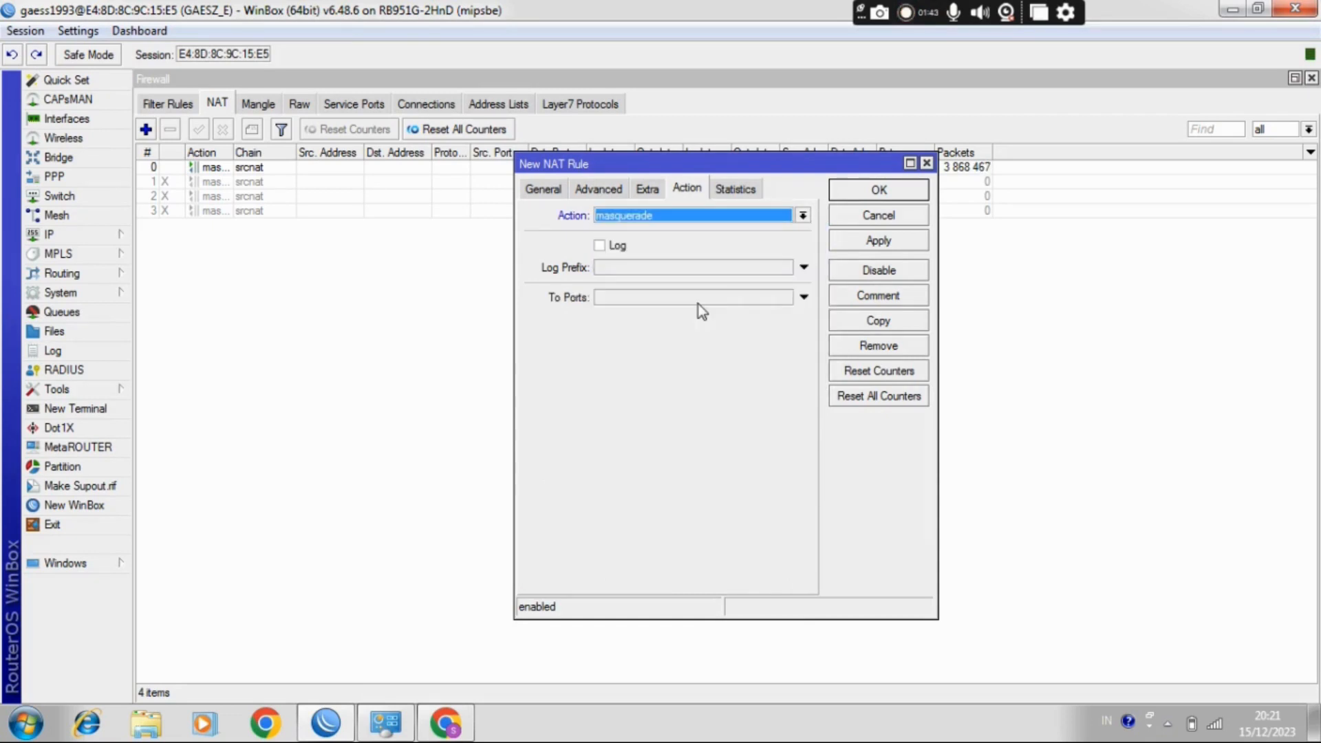
left_click(885, 196)
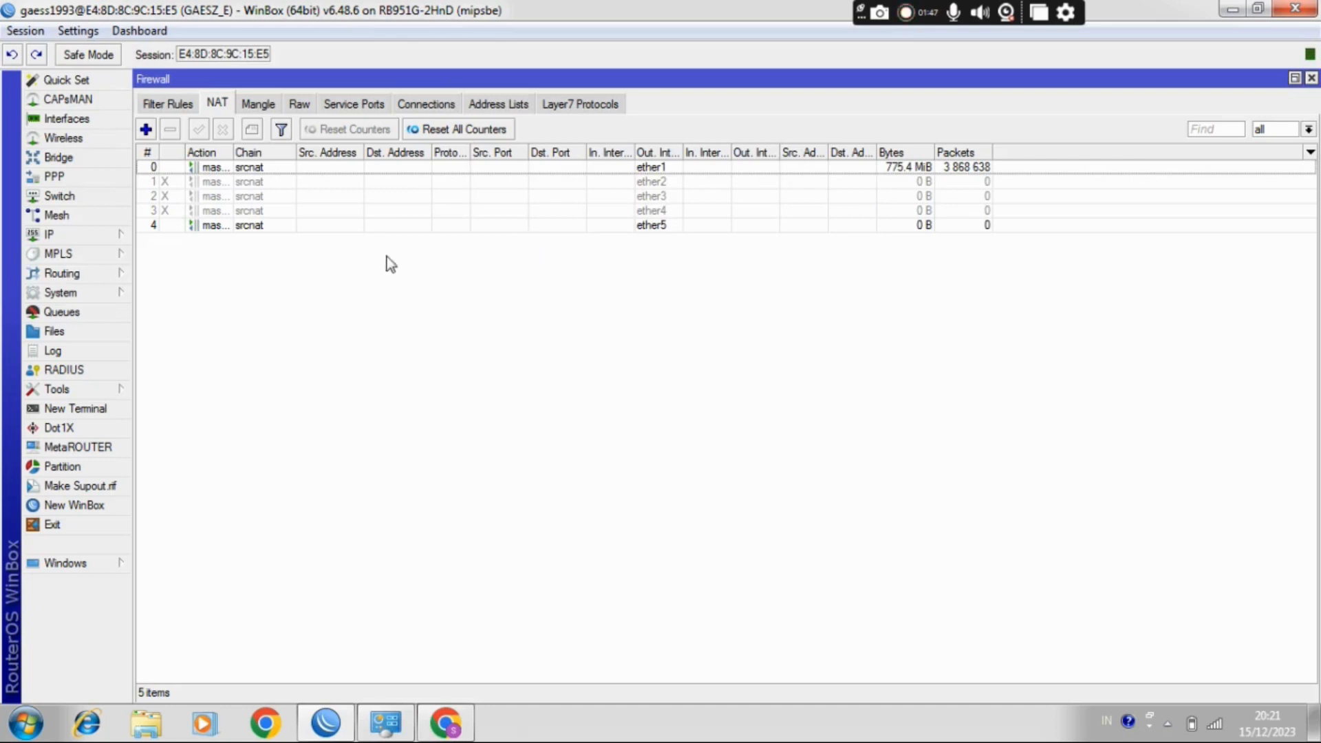
Step: Disable the ether5 masquerade rule and try to load 192.168.50.2 in Chrome
left_click(246, 227)
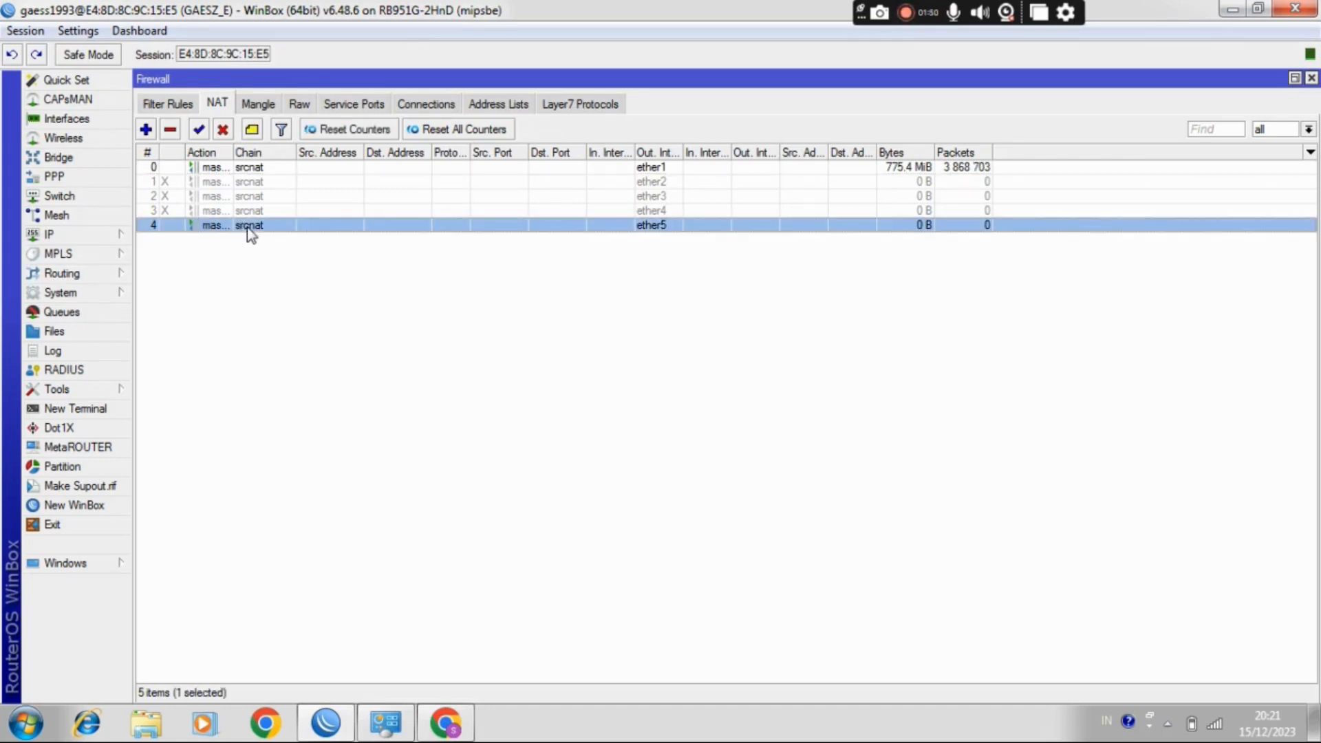
left_click(223, 131)
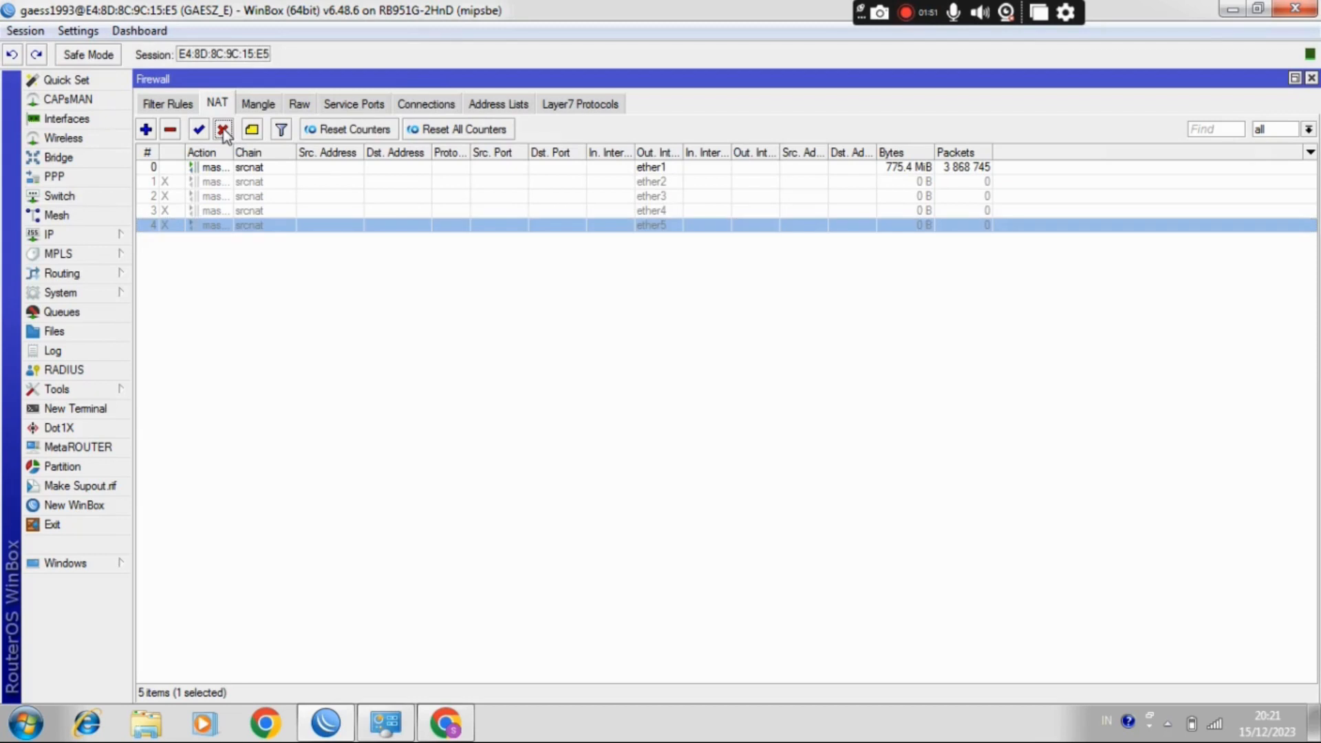
left_click(442, 734)
left_click(413, 551)
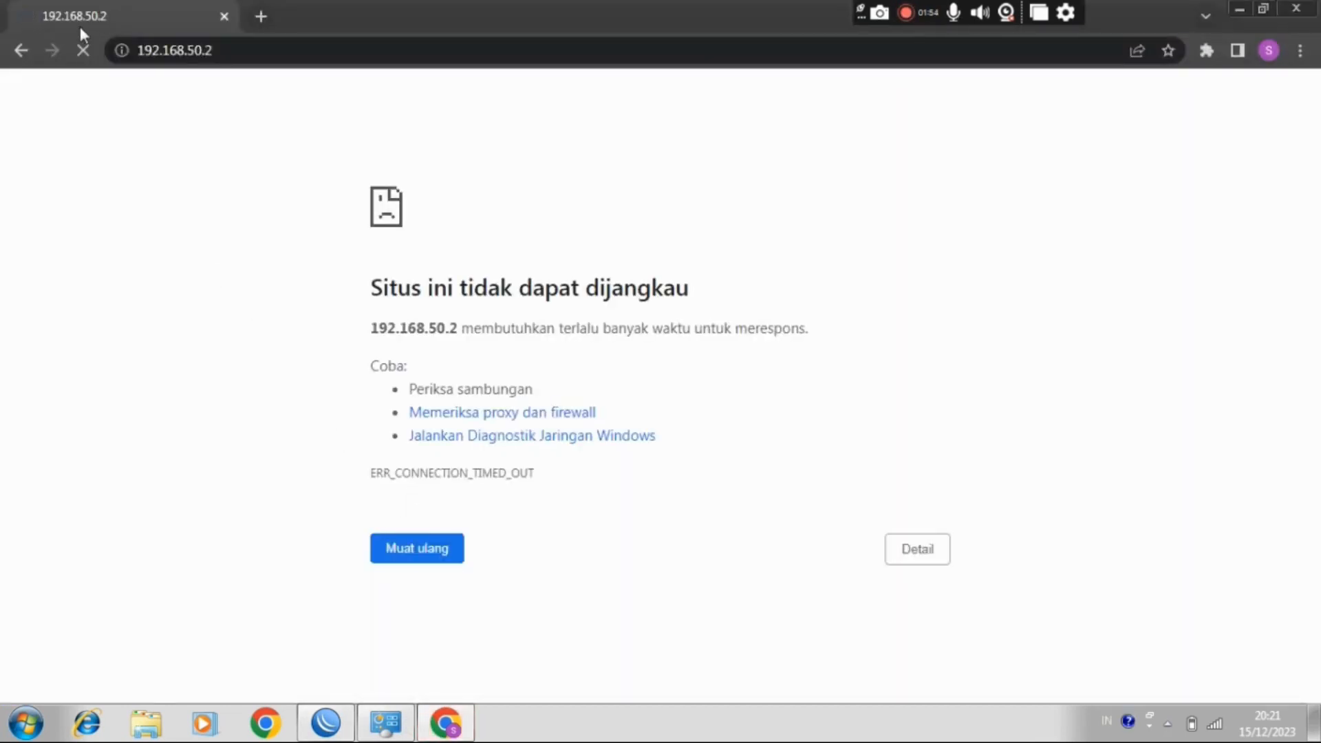
left_click(337, 51)
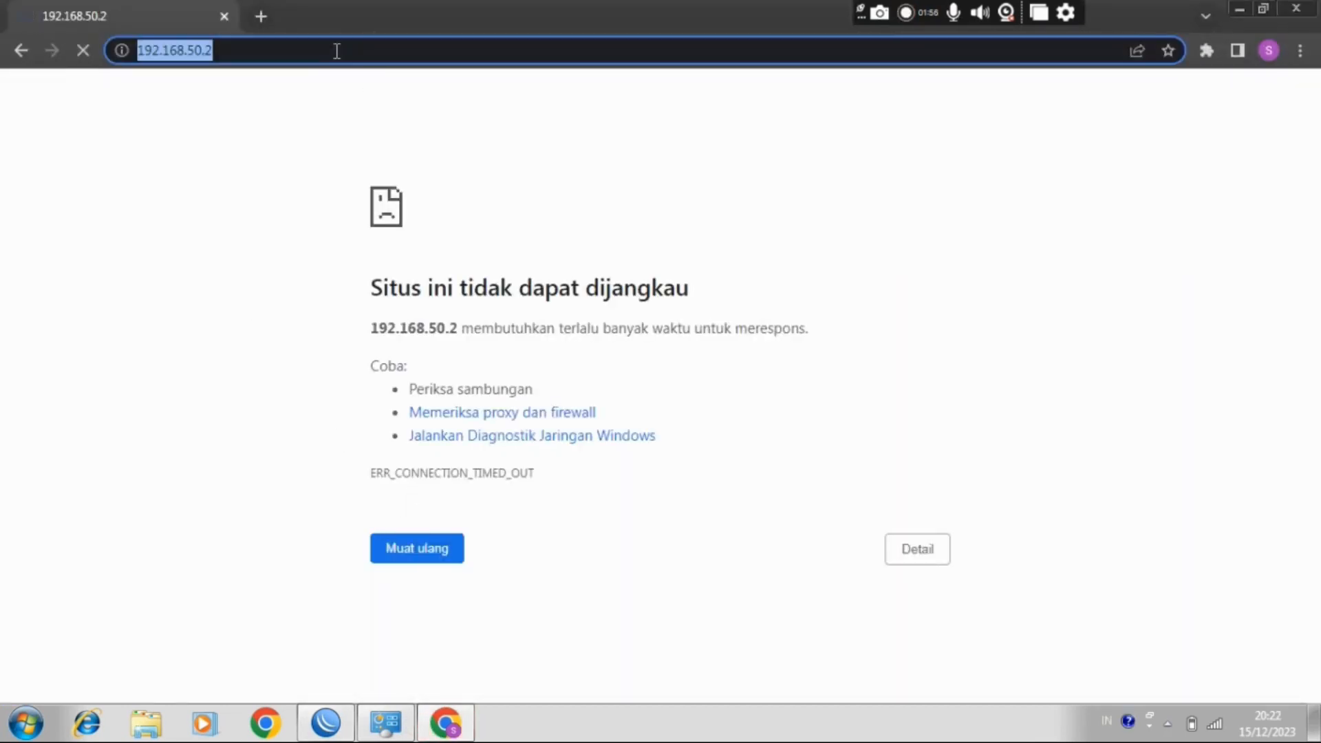
left_click(337, 51)
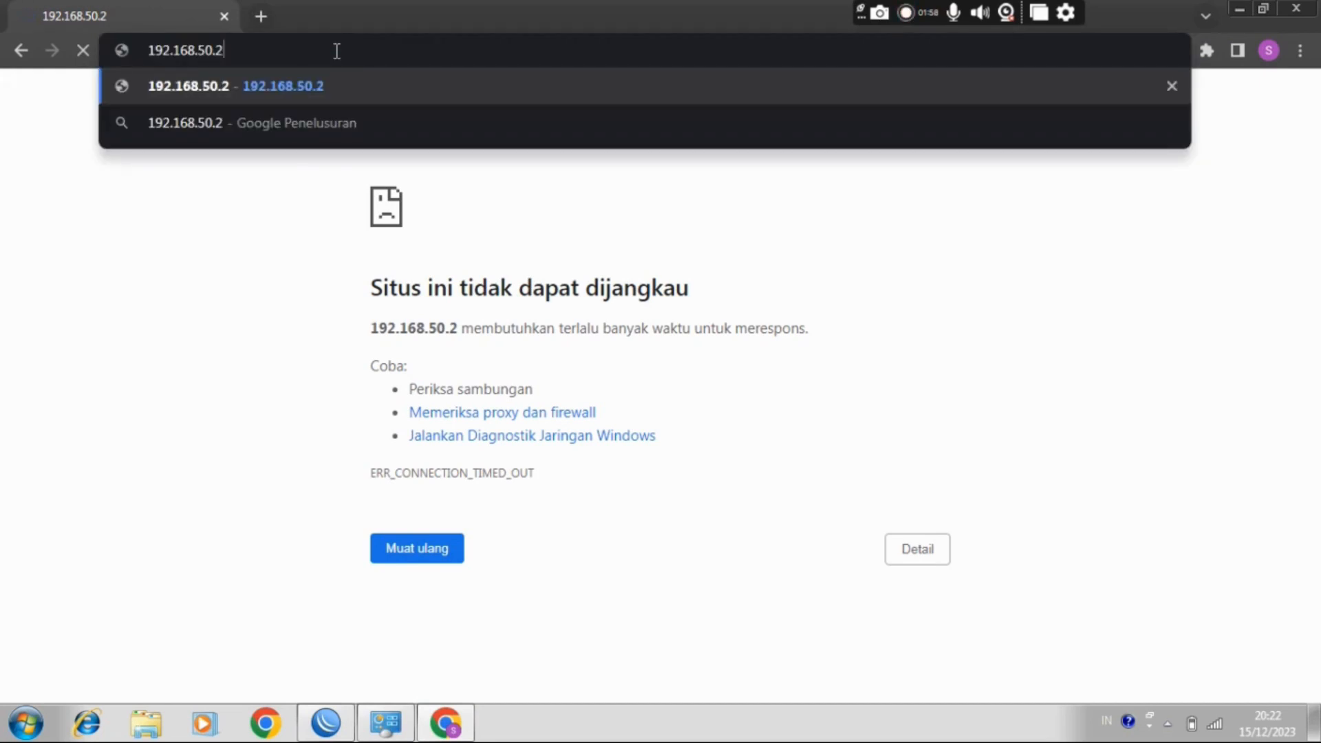
key("Return")
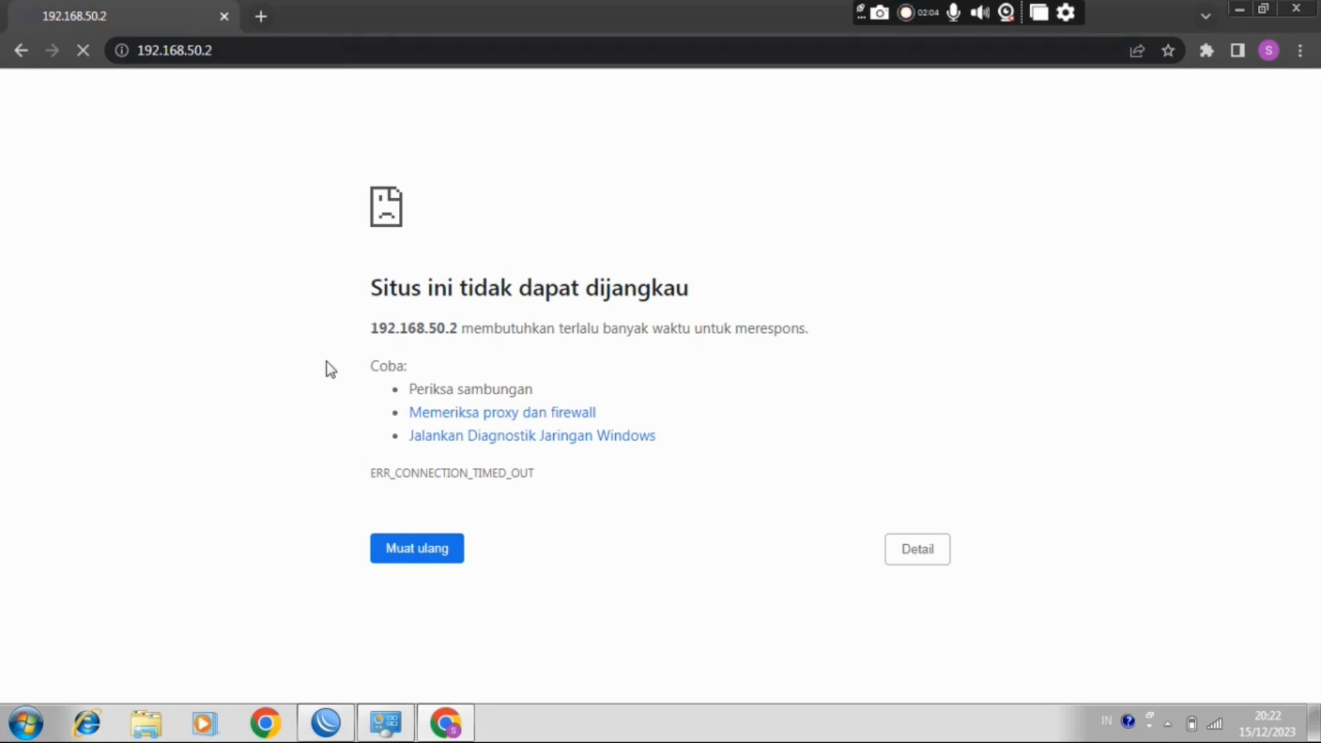
Step: Re-enable the ether5 masquerade rule in WinBox and load 192.168.50.2 again in Chrome
left_click(338, 729)
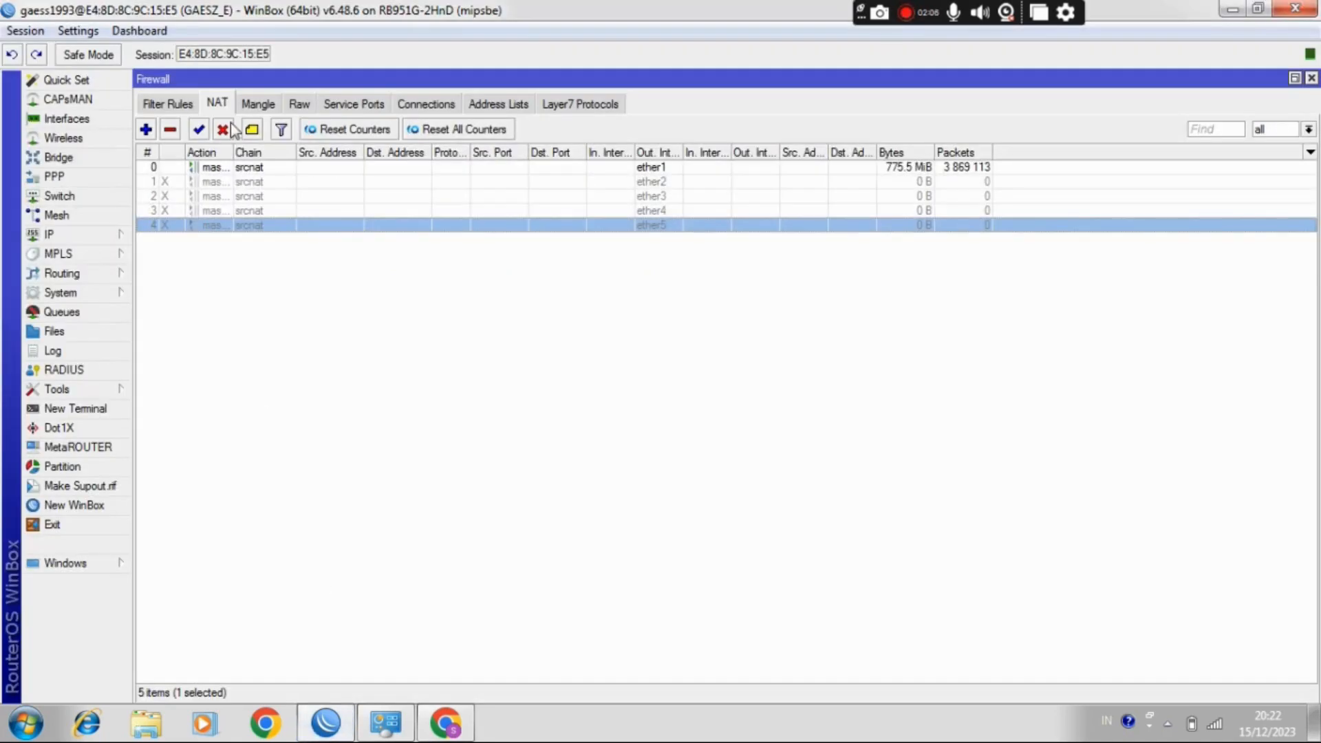
left_click(198, 129)
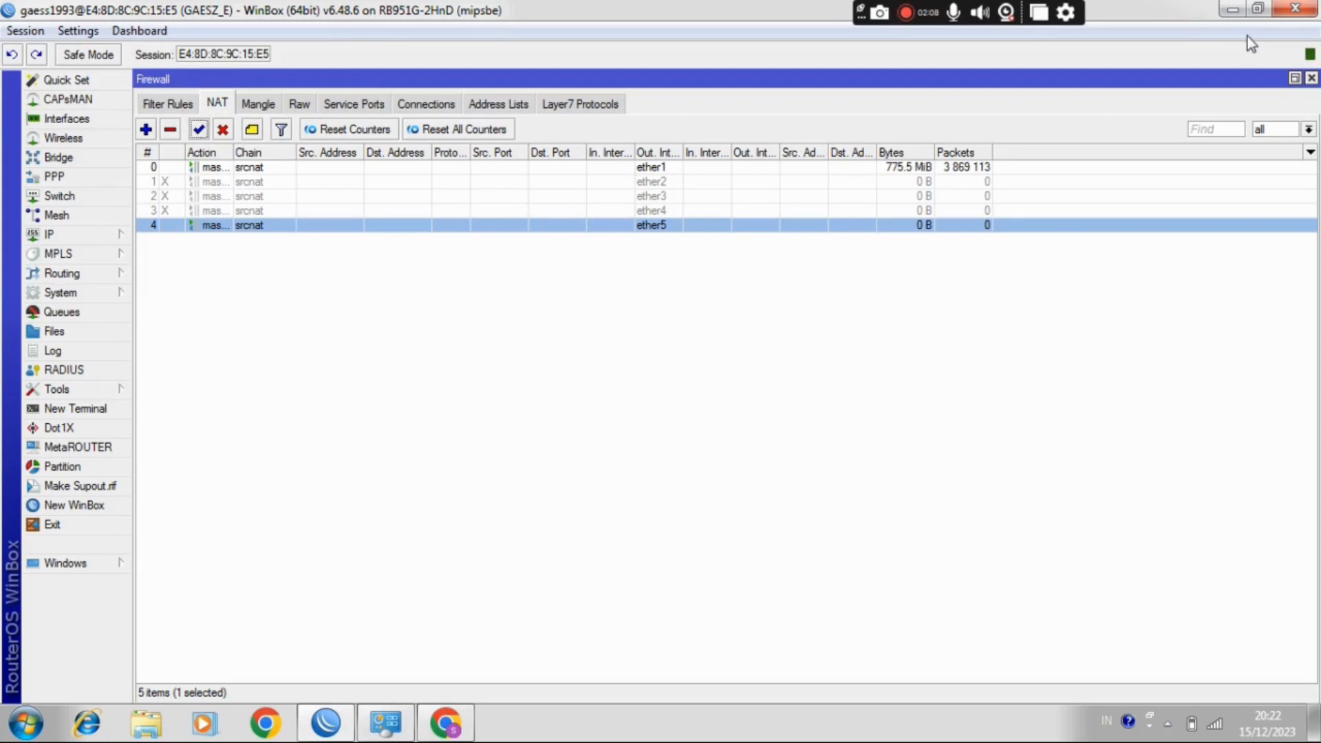
left_click(1231, 8)
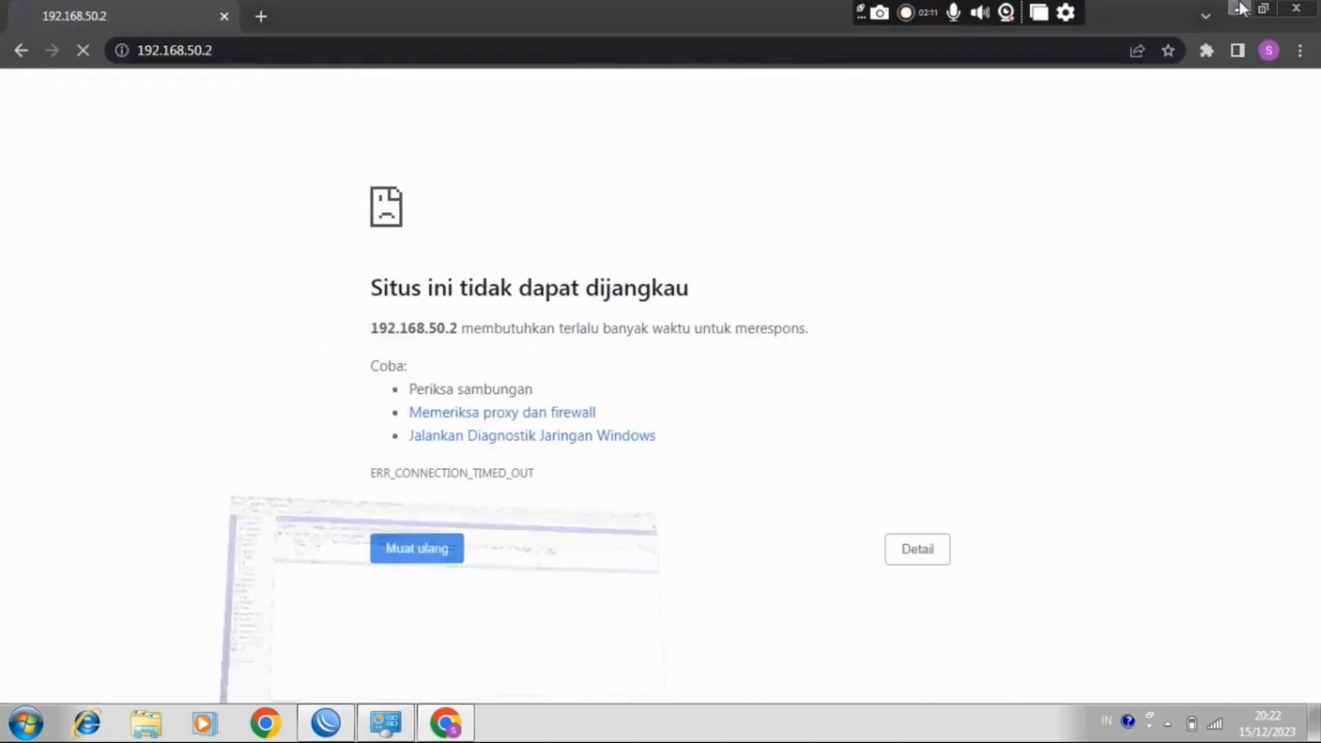
left_click(284, 45)
left_click(283, 45)
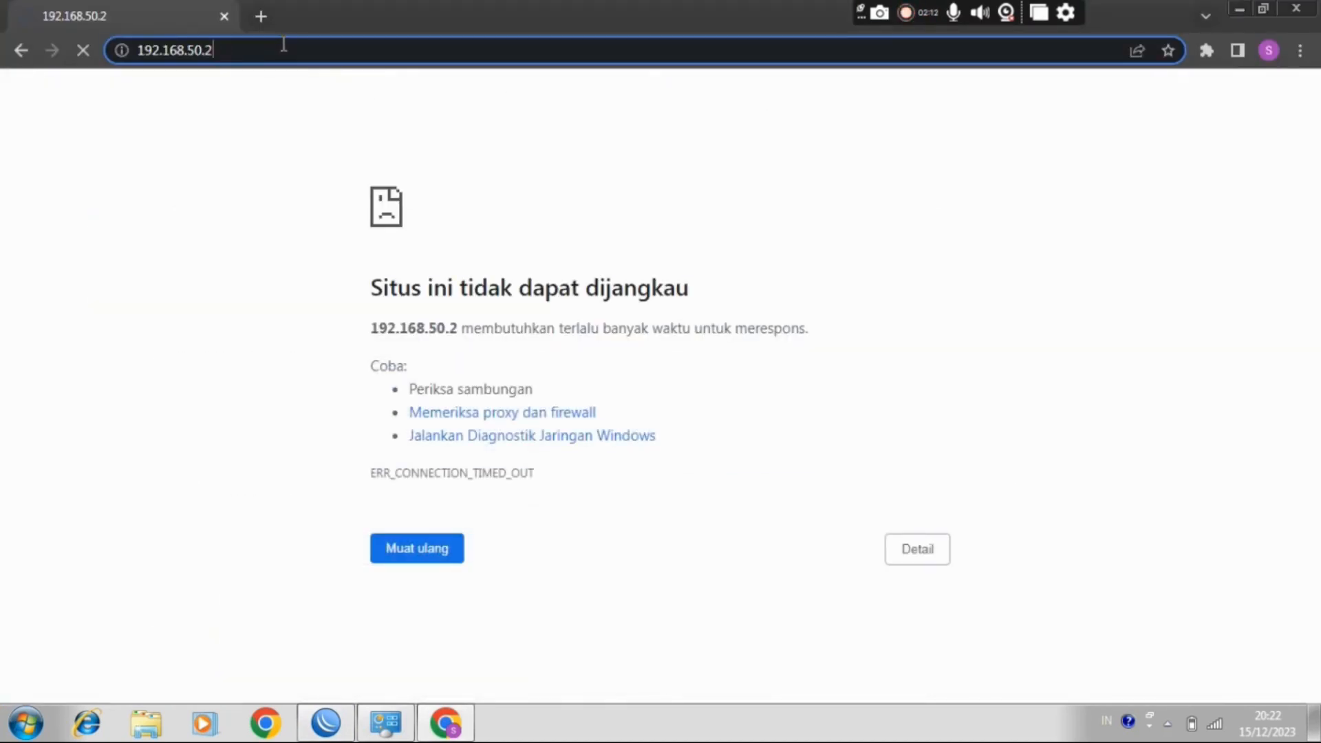
key("Return")
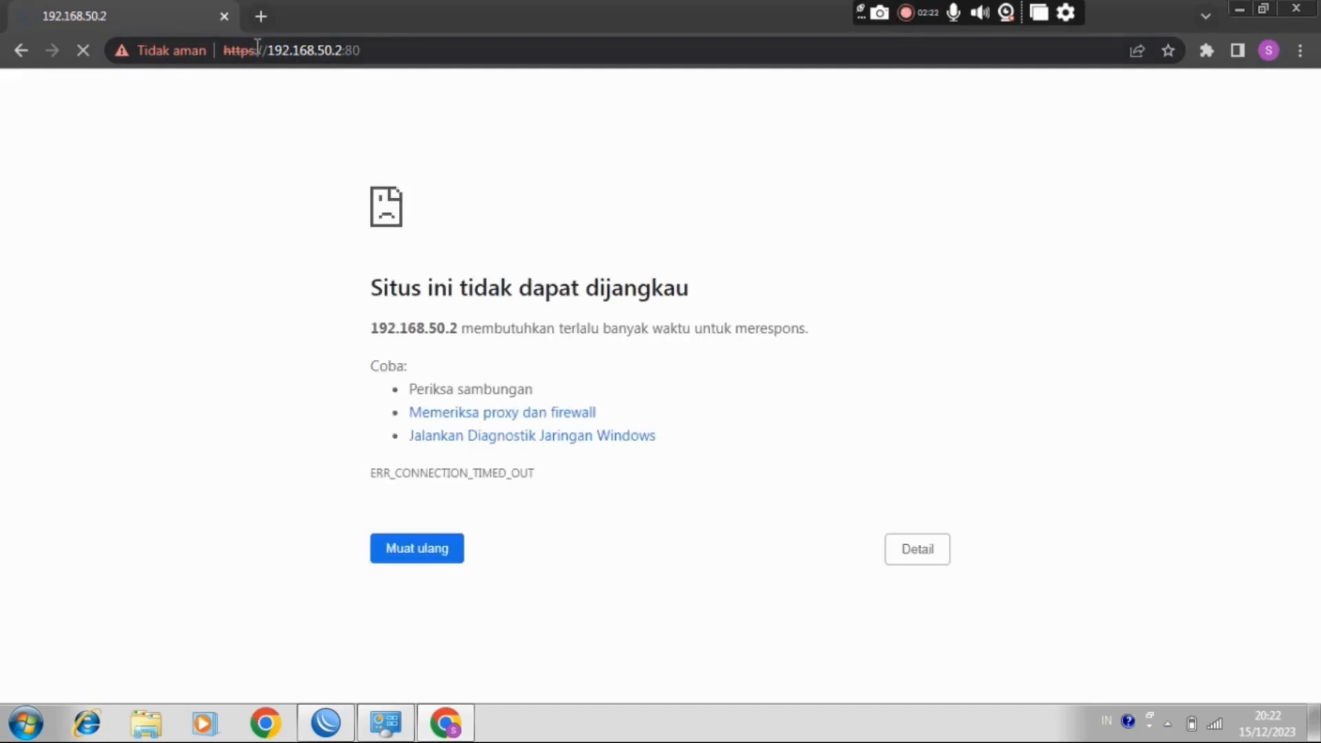
Step: Reload the Huawei login page at 192.168.50.2 from the address bar
left_click(257, 47)
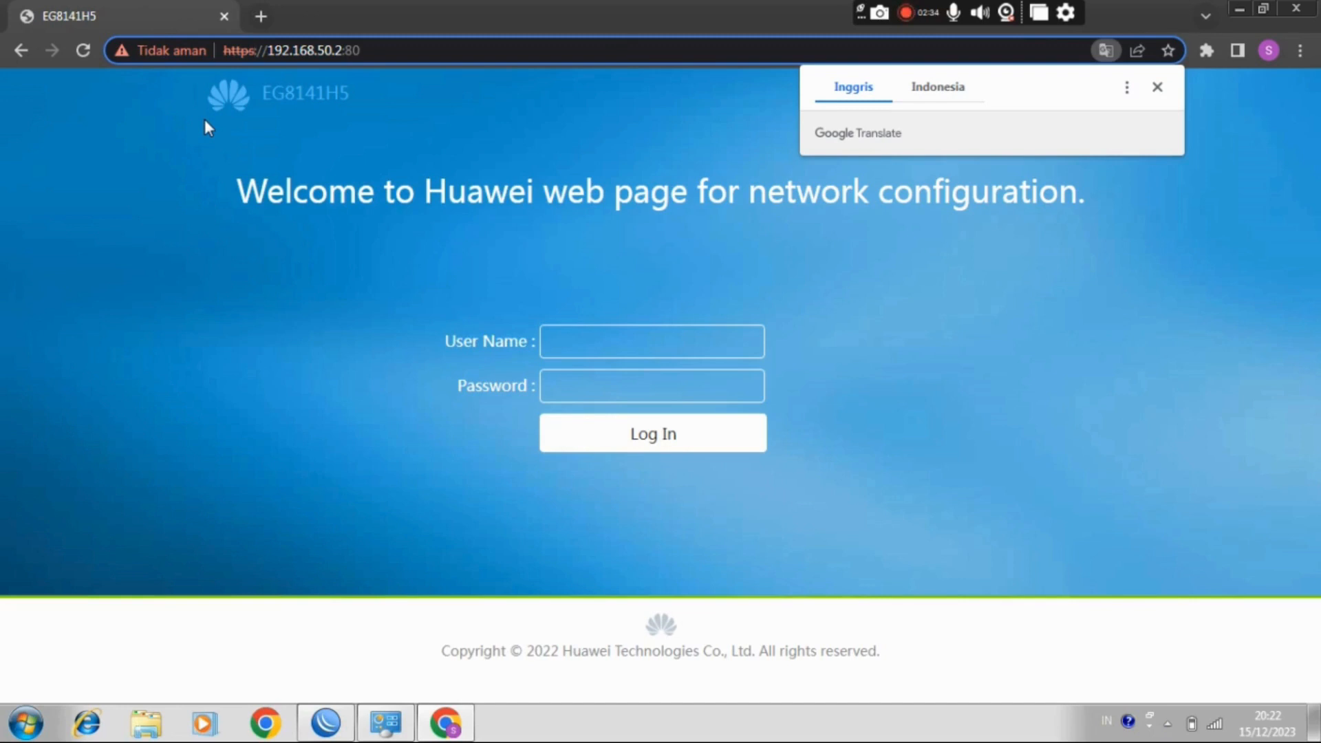
key("BackSpace")
key("Return")
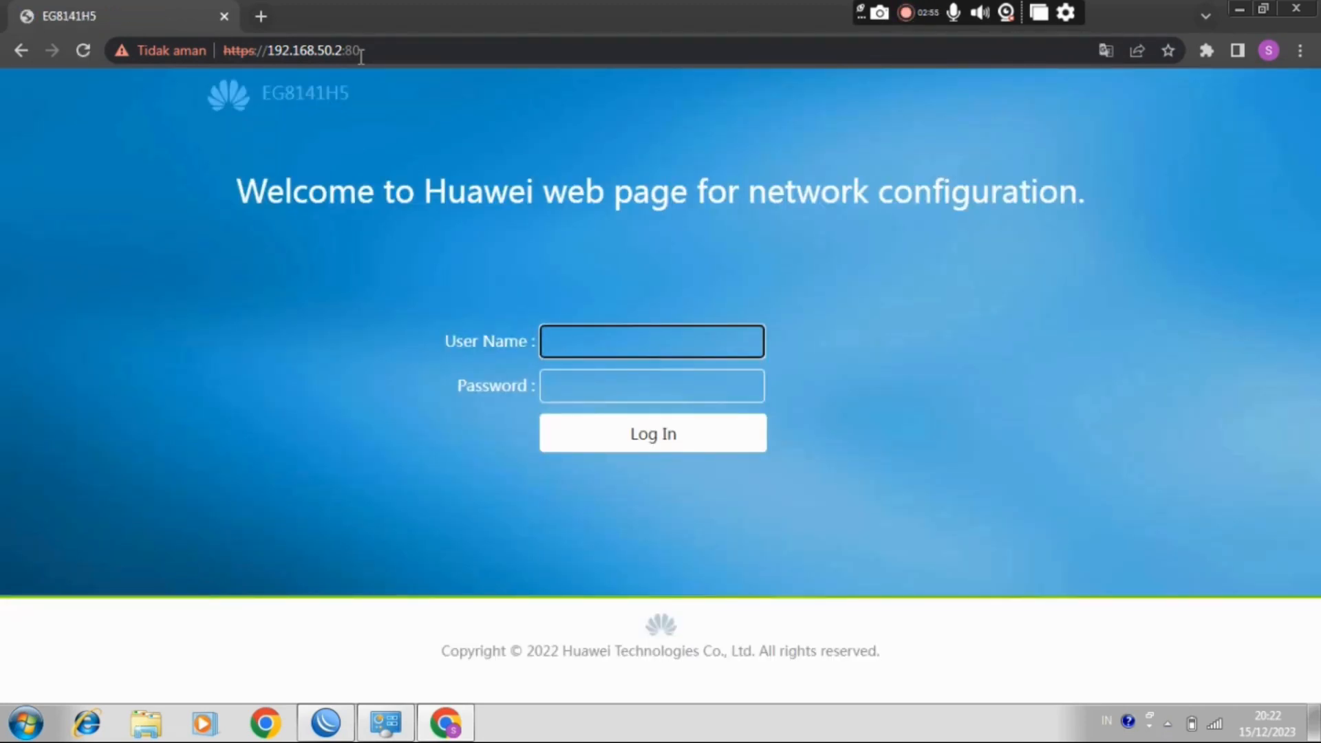
Step: Load the address 192.168.50.125 in a new browser tab
left_click(260, 16)
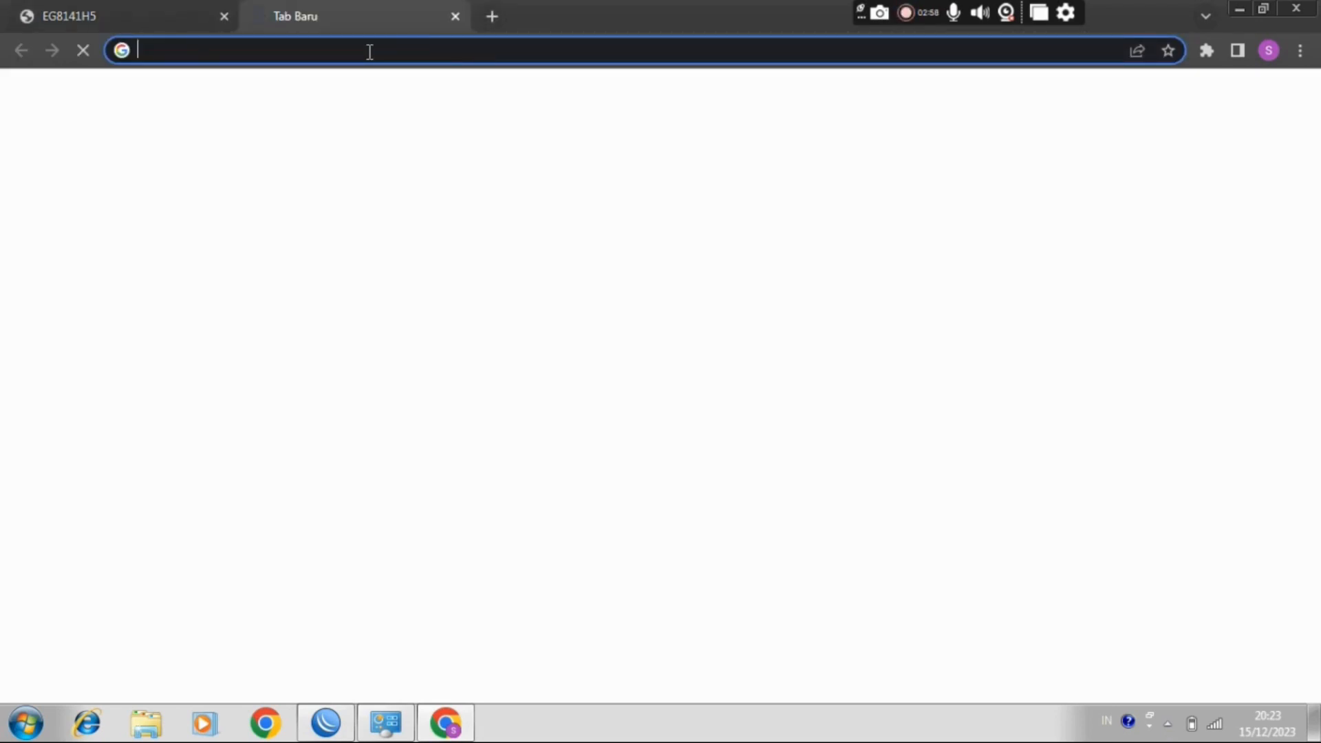
type("192.168.11.12")
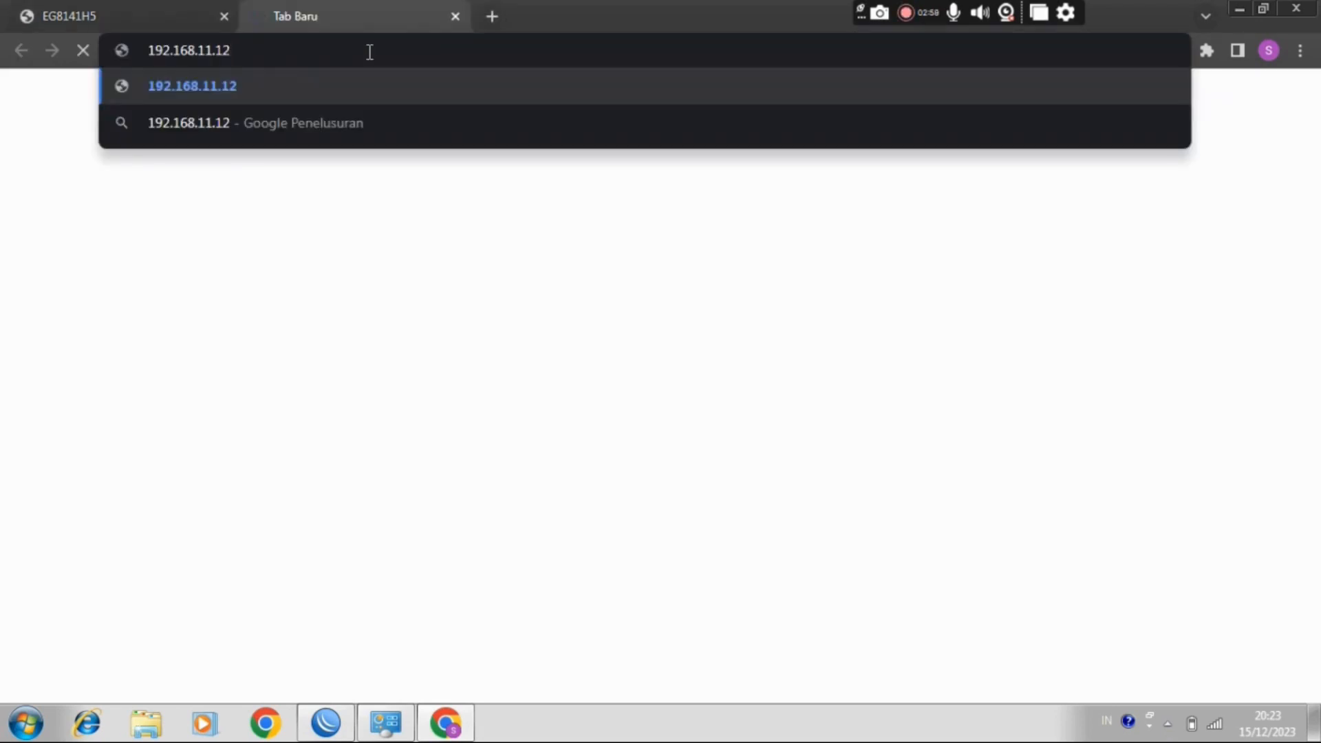
key("BackSpace")
key("BackSpace")
key("BackSpace")
key("BackSpace")
key("BackSpace")
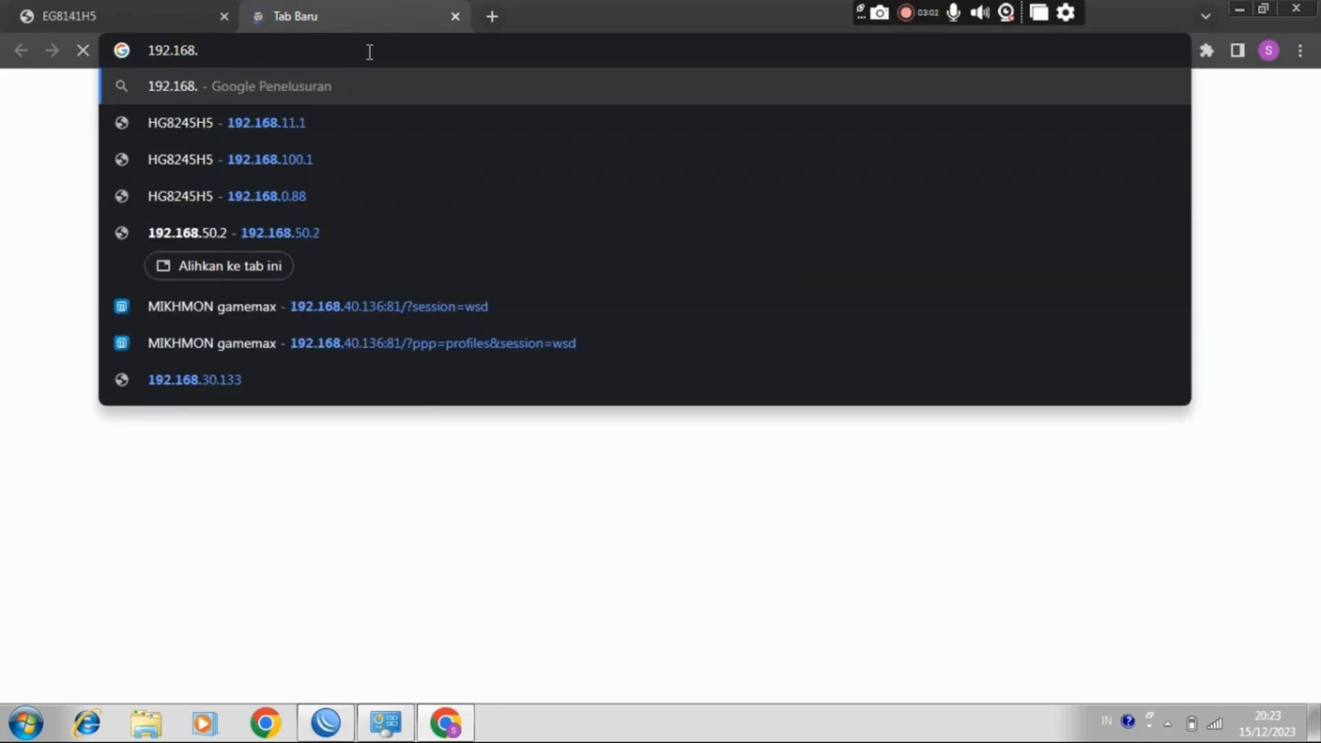
type("50")
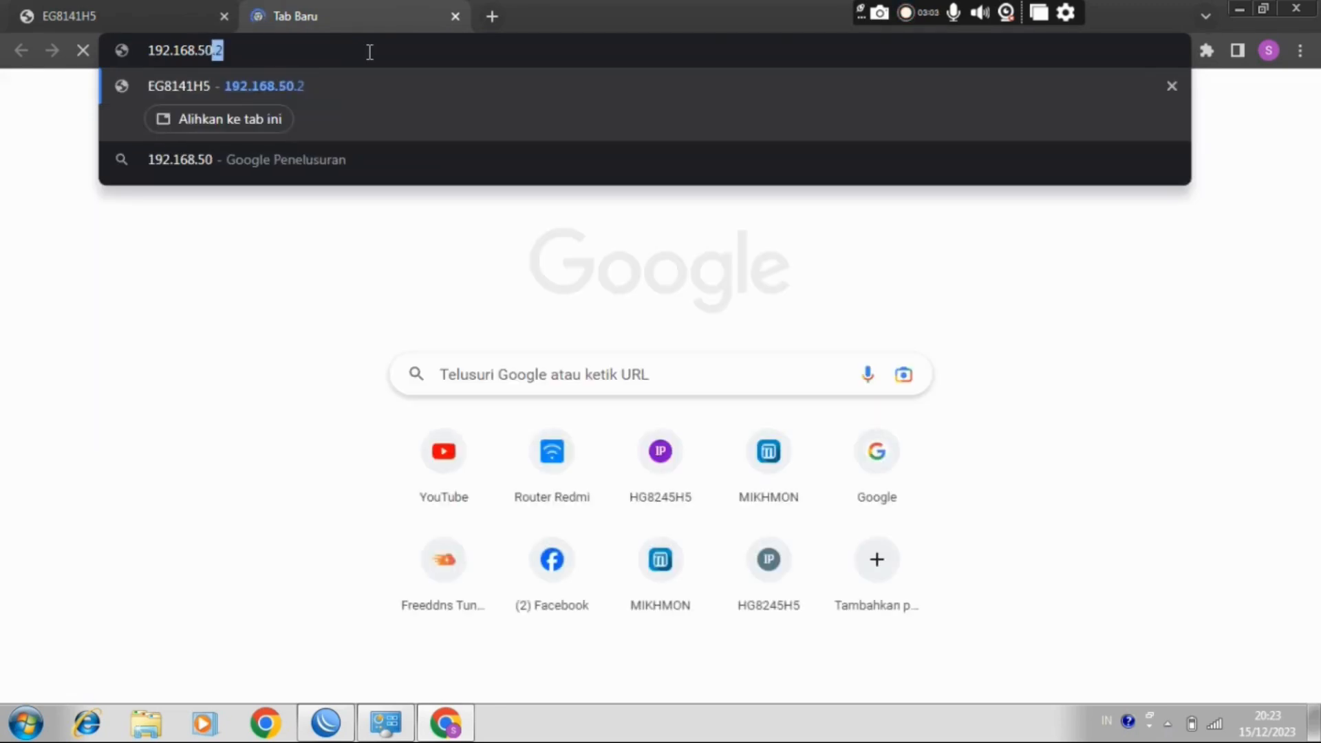
type(".")
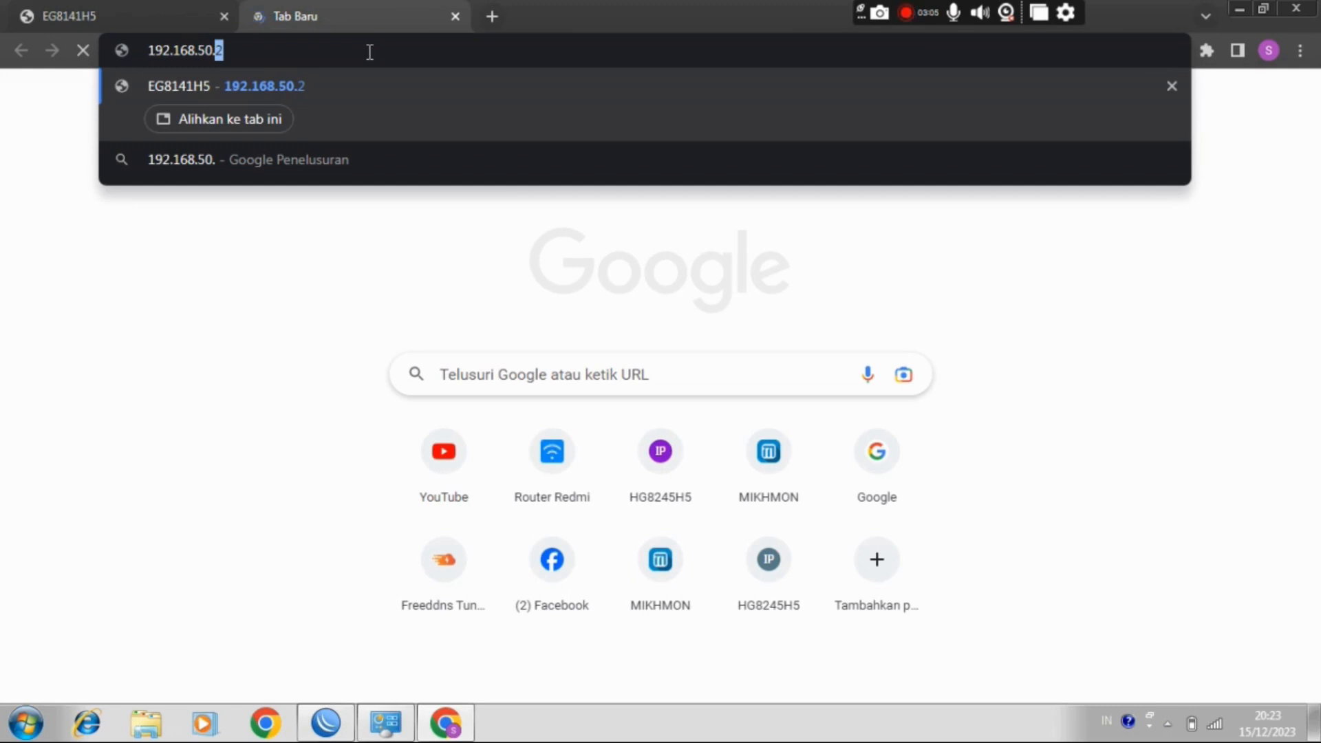
type("125")
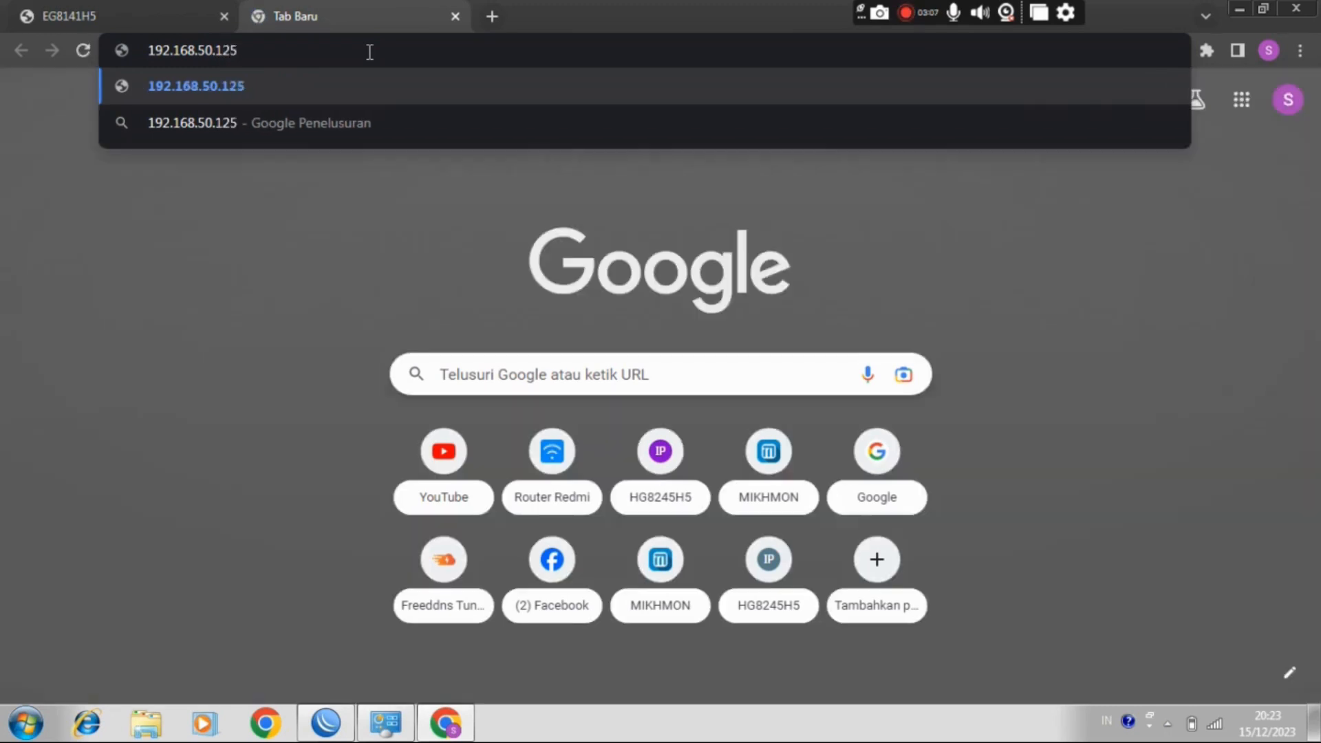
key("Return")
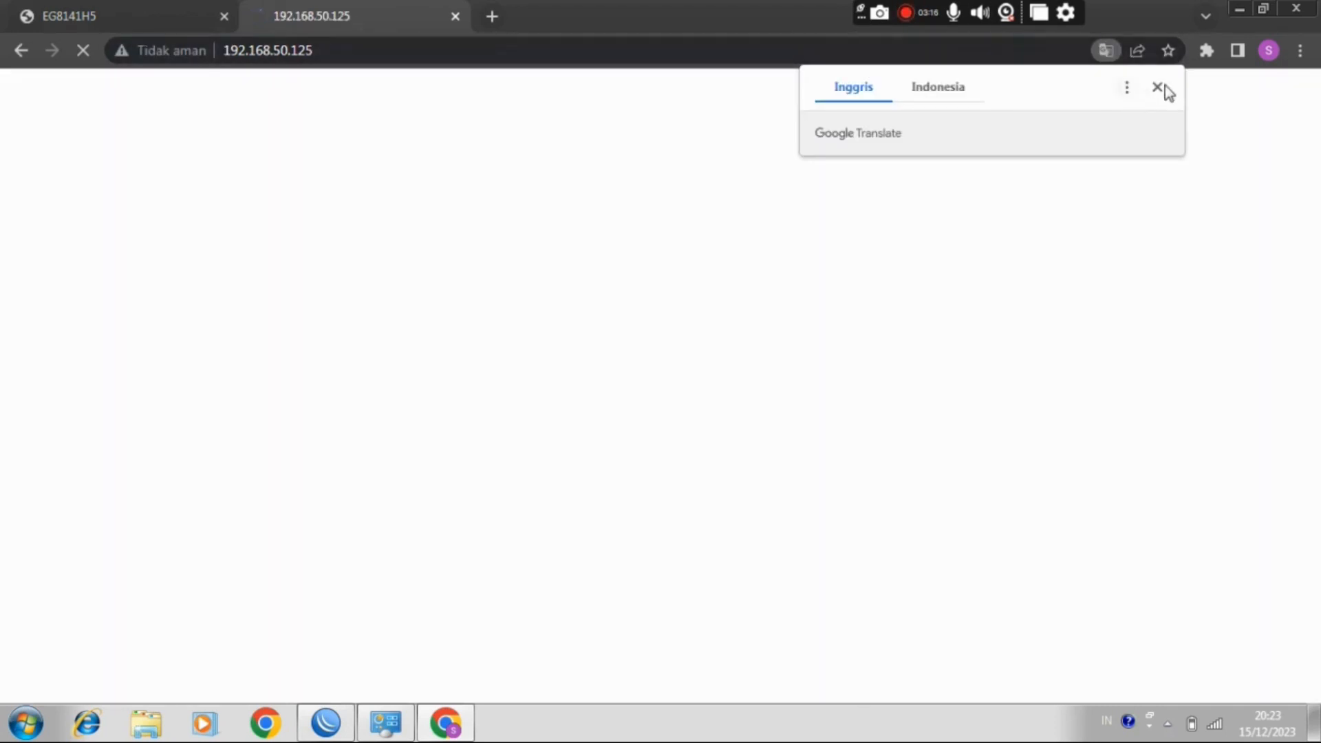
Step: Proceed to 192.168.50.125 despite the untrusted certificate and compare its login page with the one at 192.168.50.2
left_click(1157, 87)
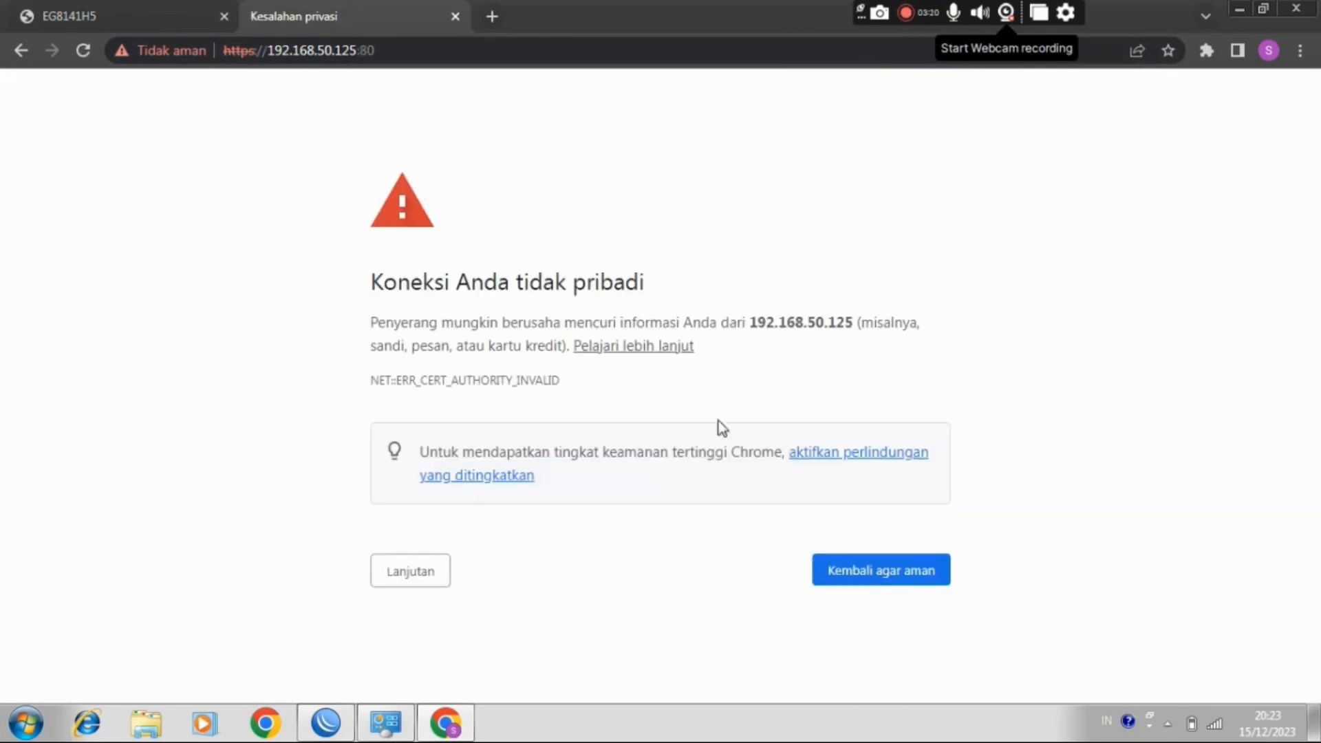
left_click(415, 569)
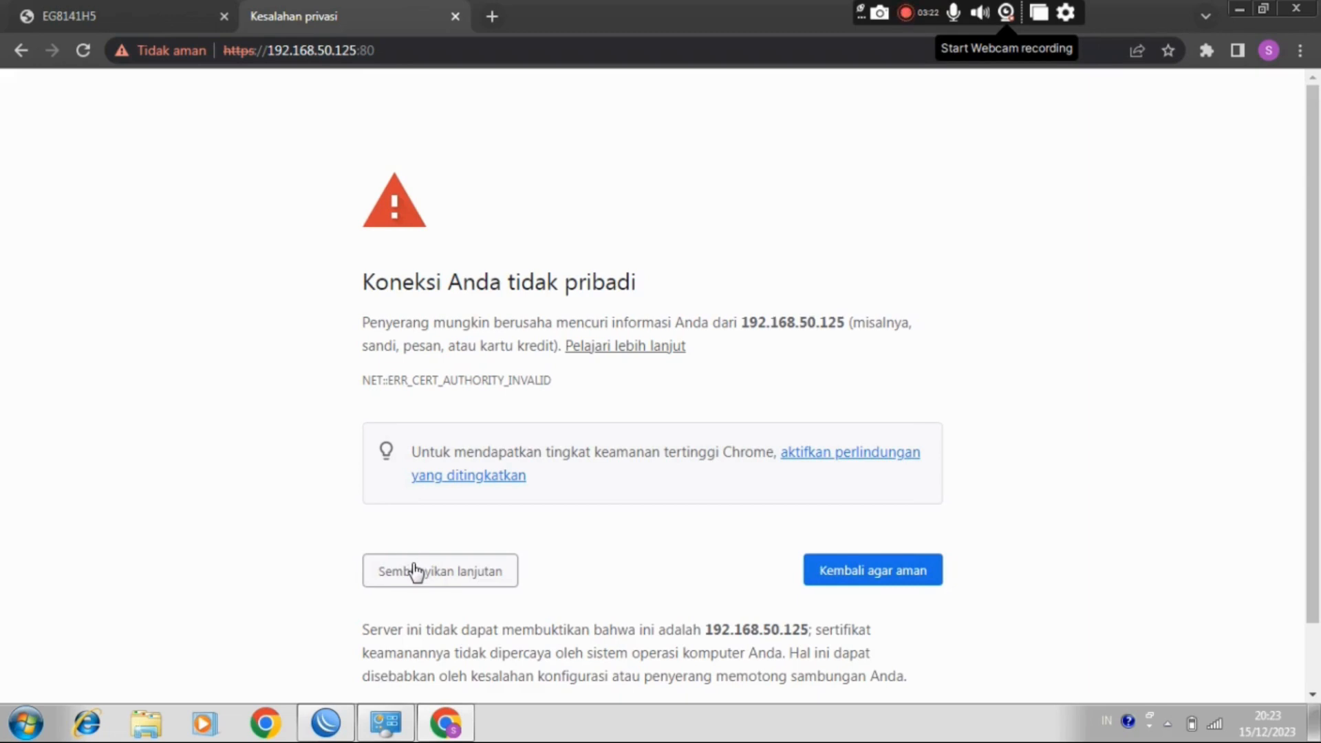
scroll(1300, 525, "down", 2)
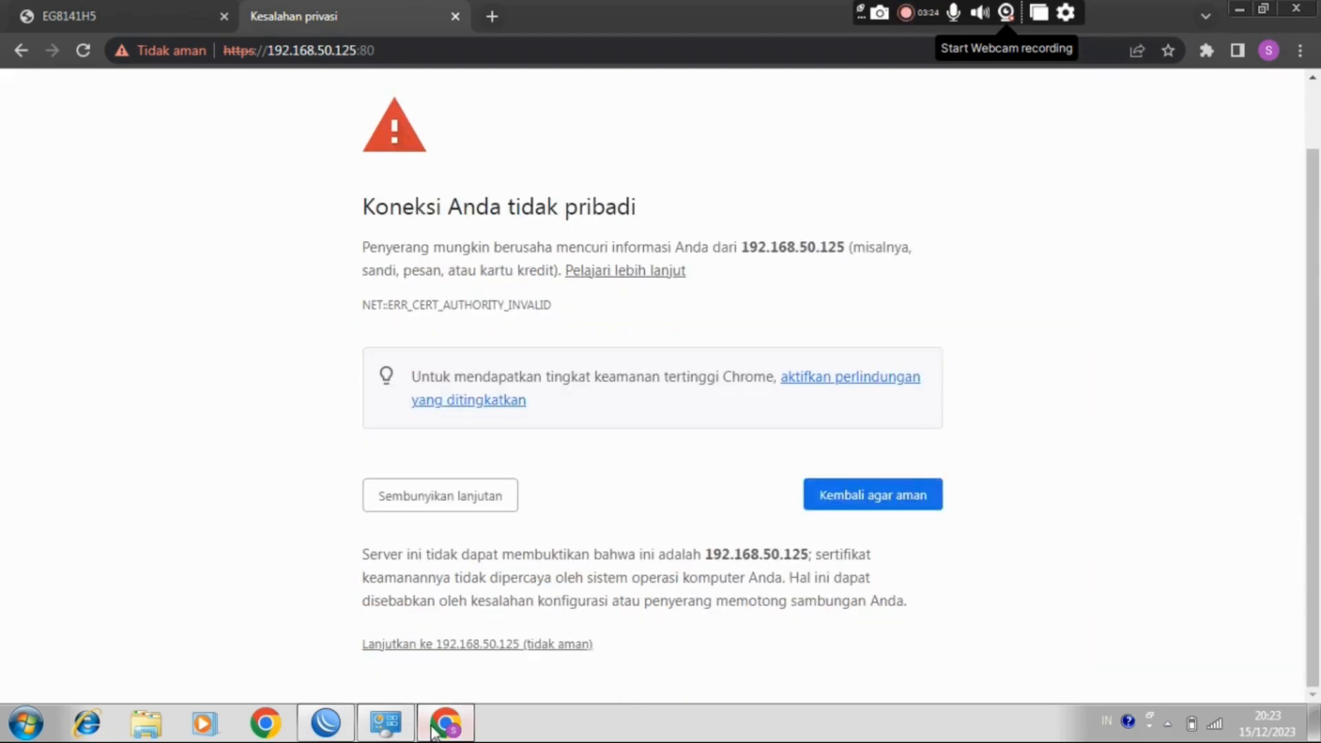
left_click(459, 648)
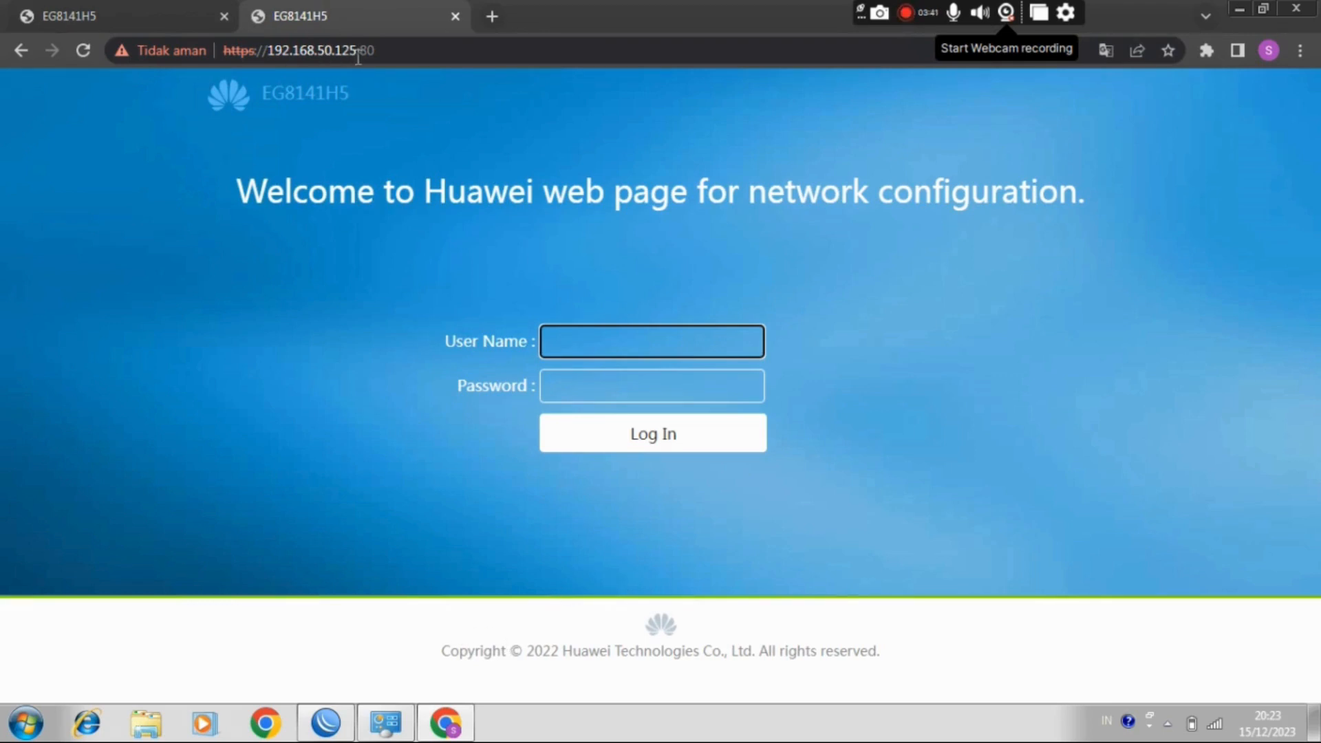
left_click(139, 5)
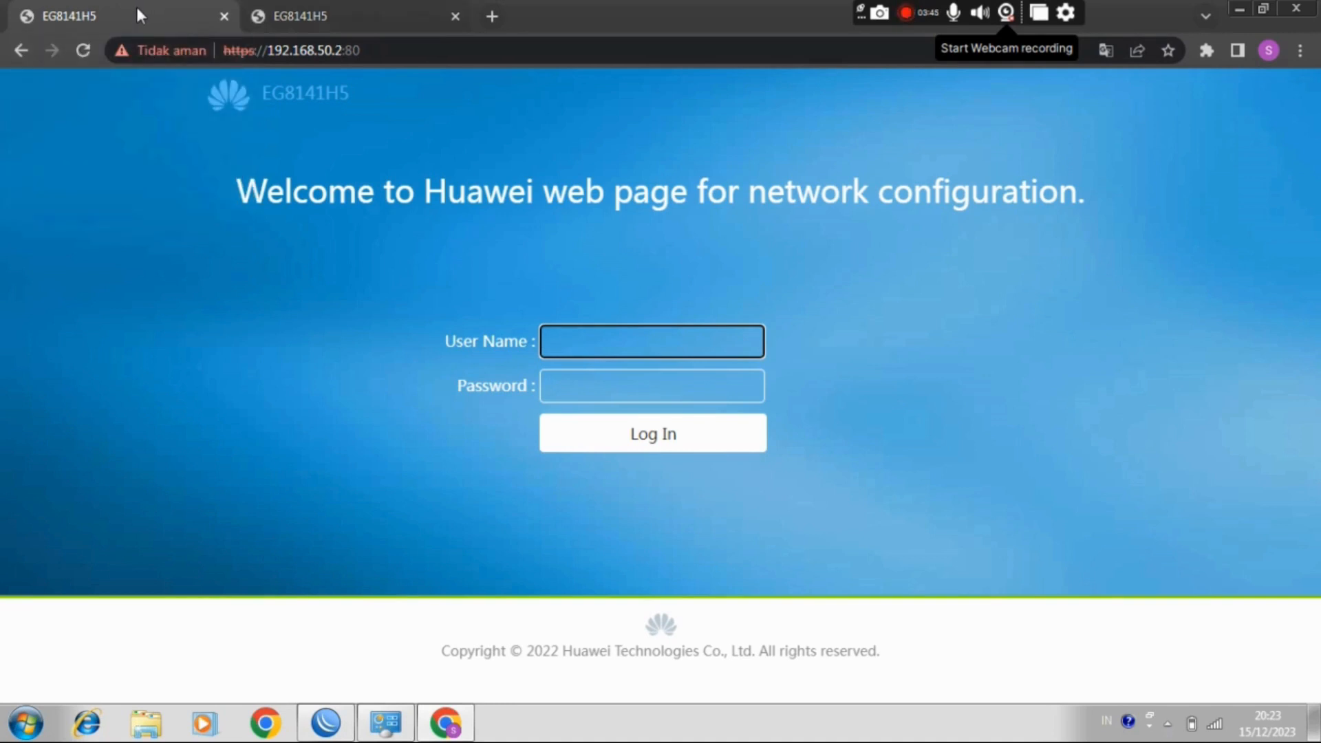
left_click(332, 15)
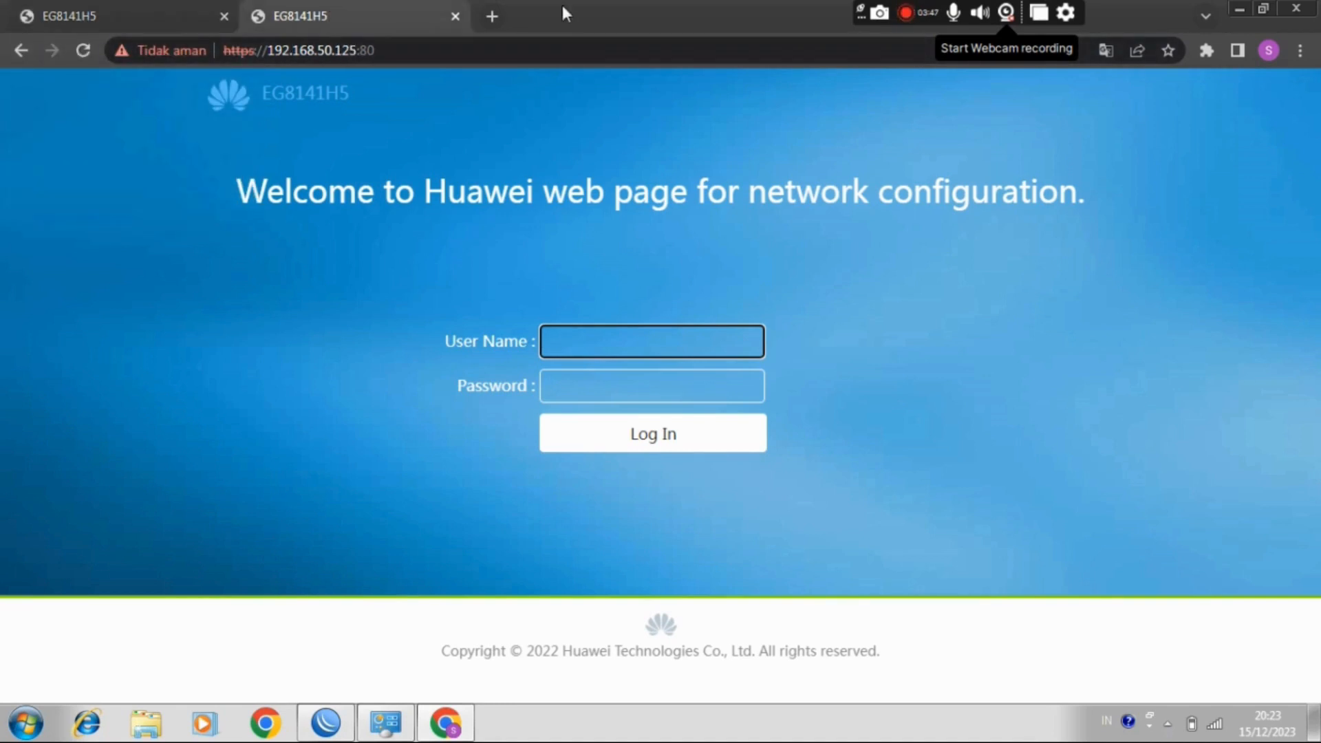
Step: Load the address 192.168.50.230 in a new browser tab and dismiss the translation offer
left_click(493, 15)
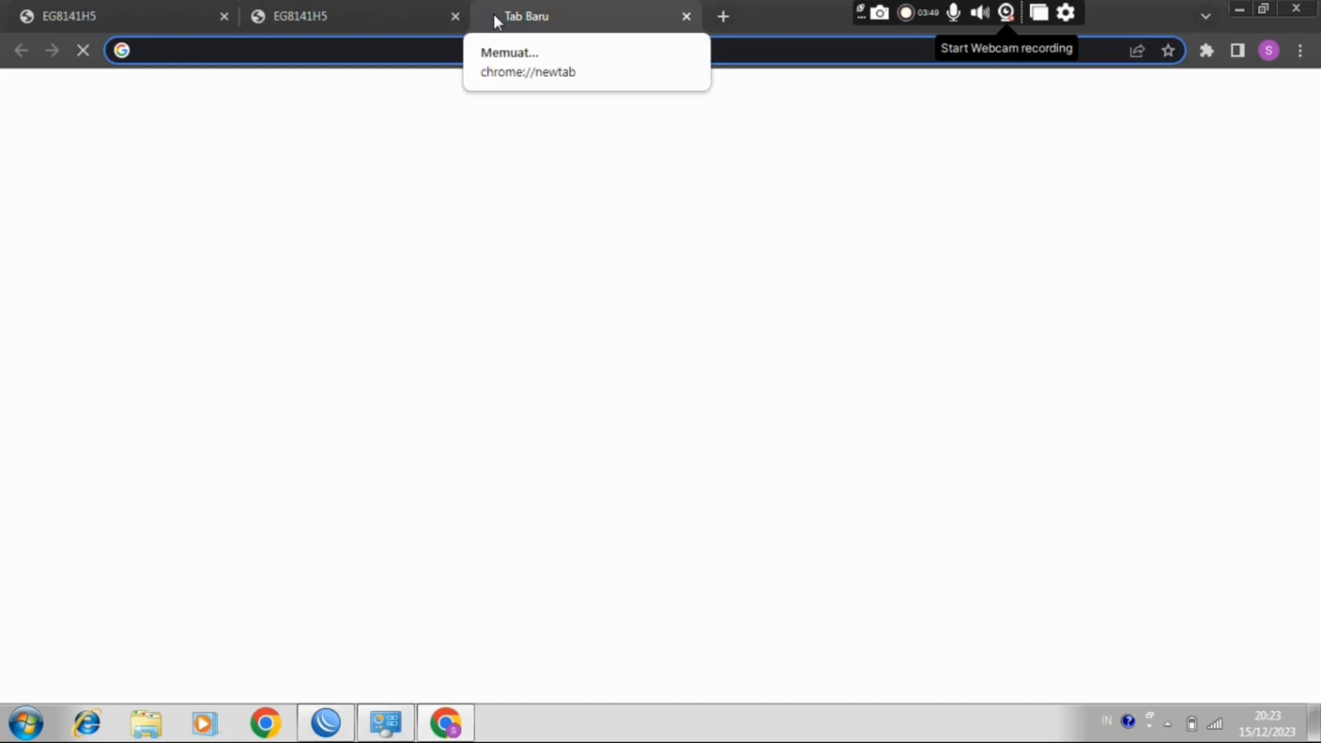
type("192")
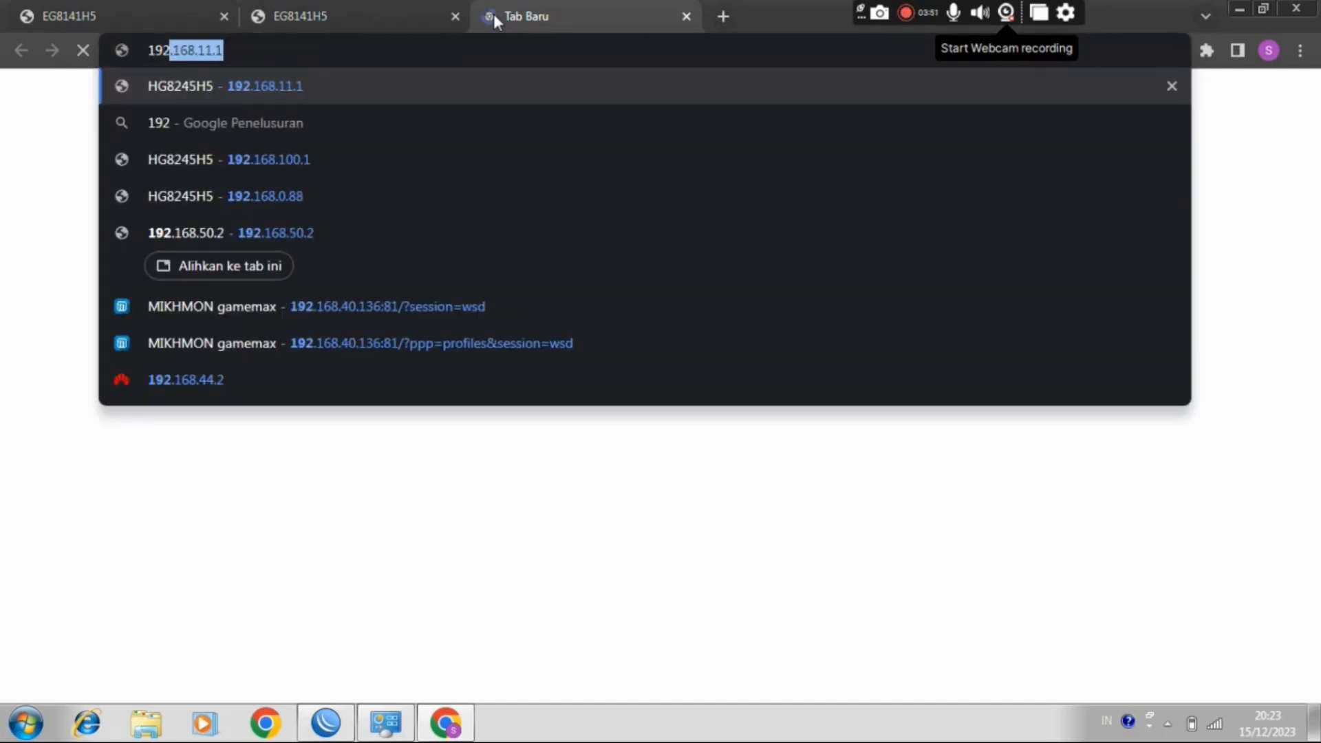
type(".168")
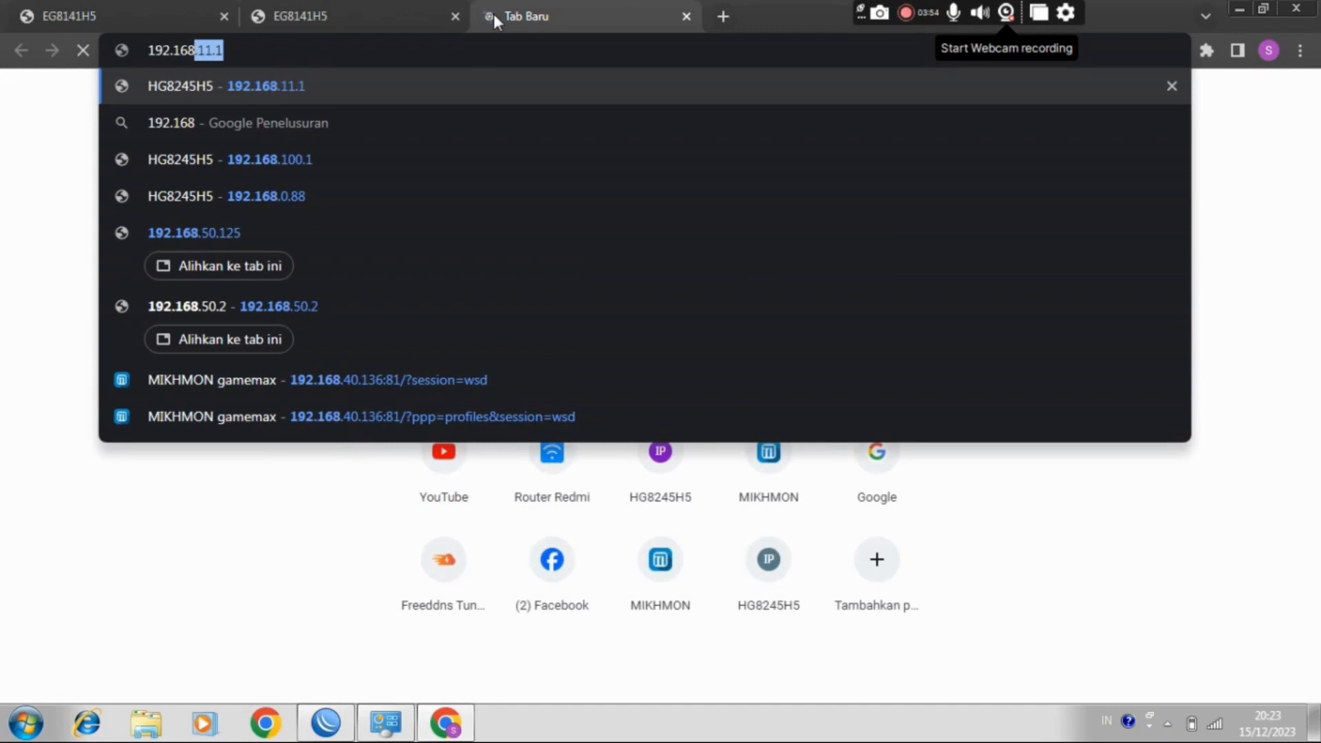
type(".50.230")
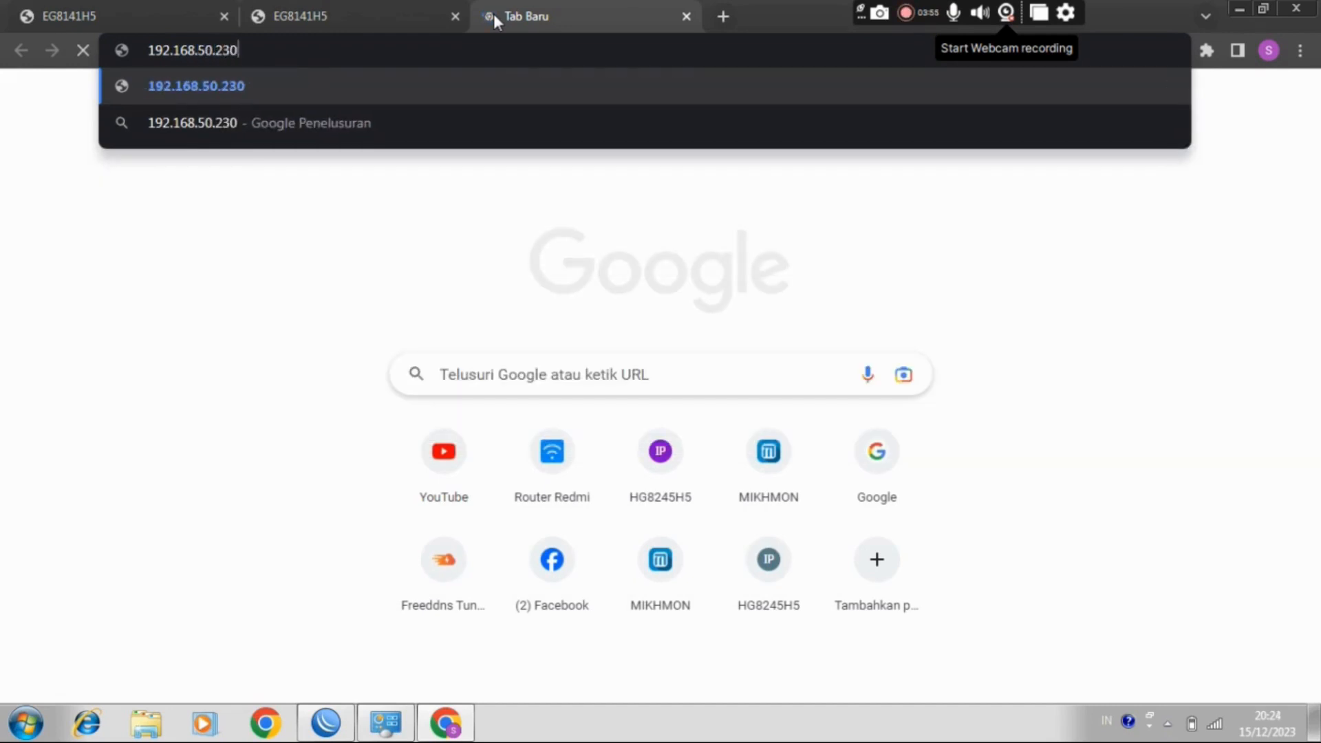
key("Return")
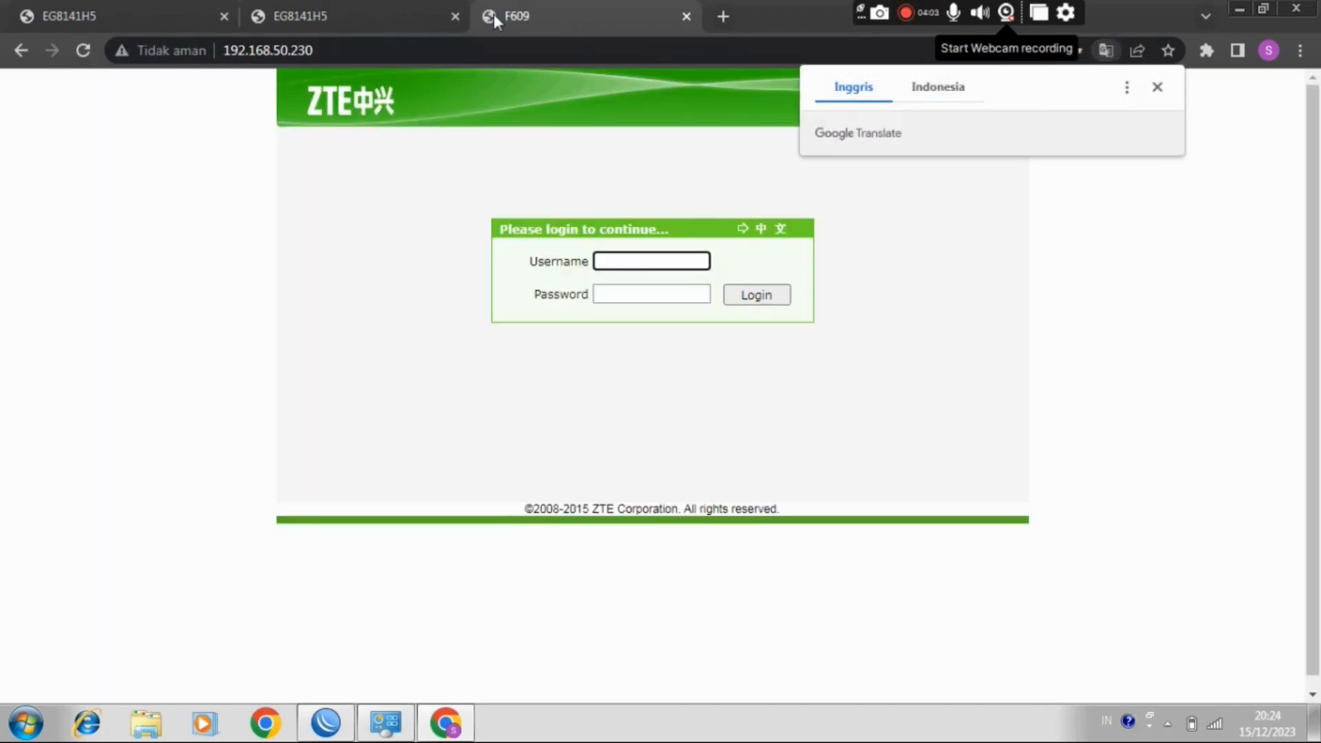
left_click(1156, 89)
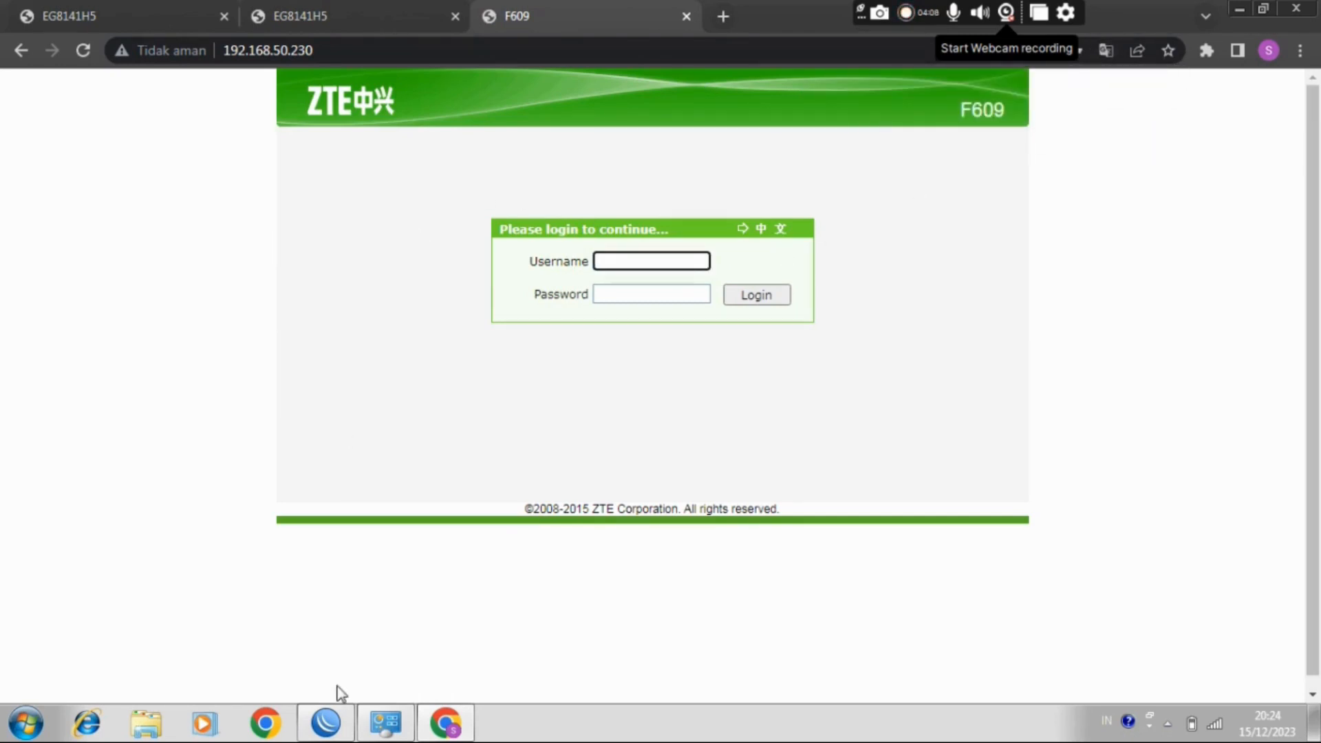
Step: Review the NAT rules in WinBox, check the Wireless Network Connection's details in Network Connections, and return to Chrome
mouse_move(330, 724)
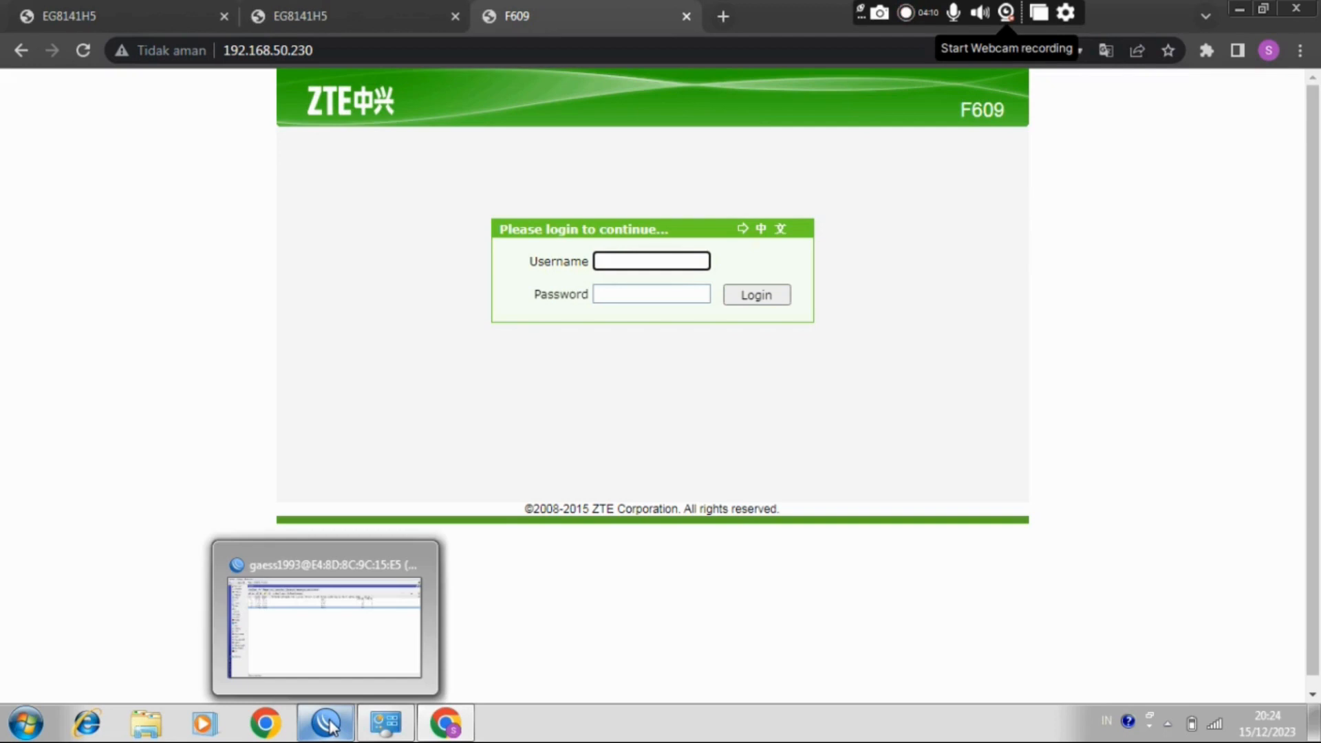
left_click(327, 723)
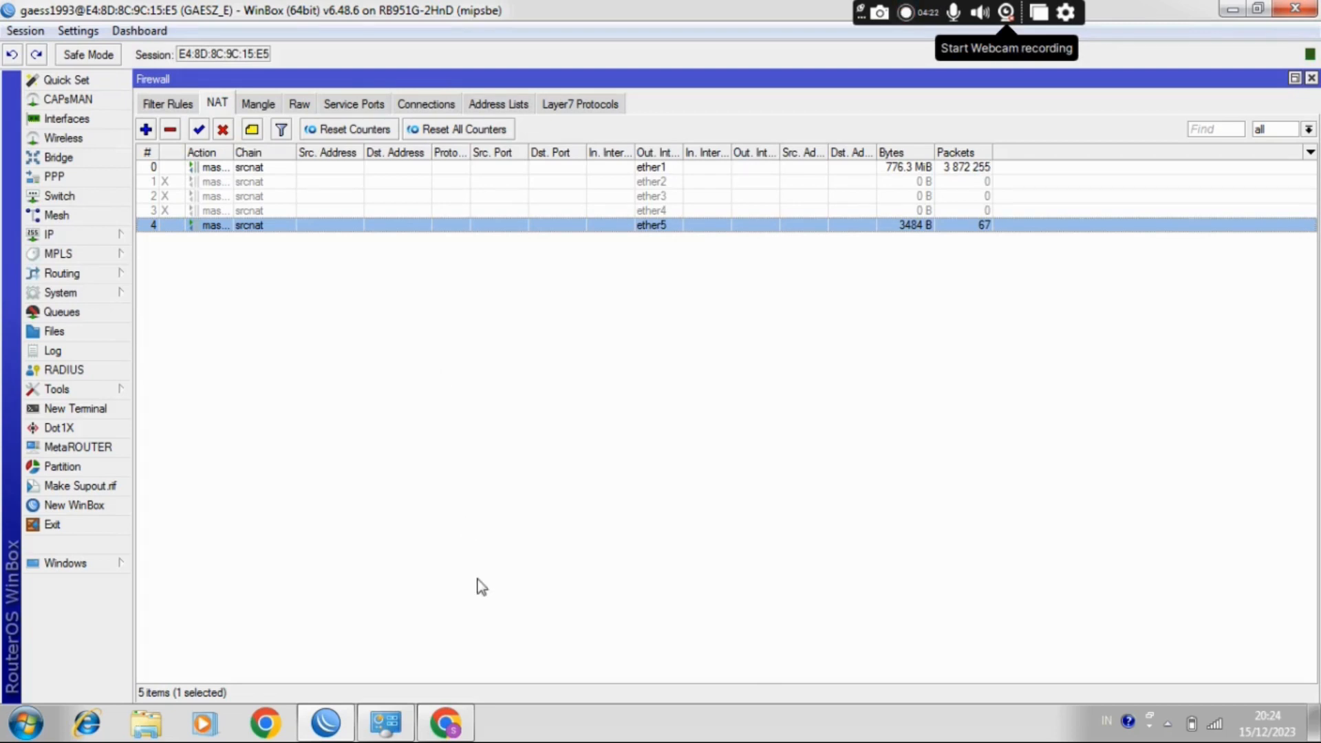
mouse_move(454, 733)
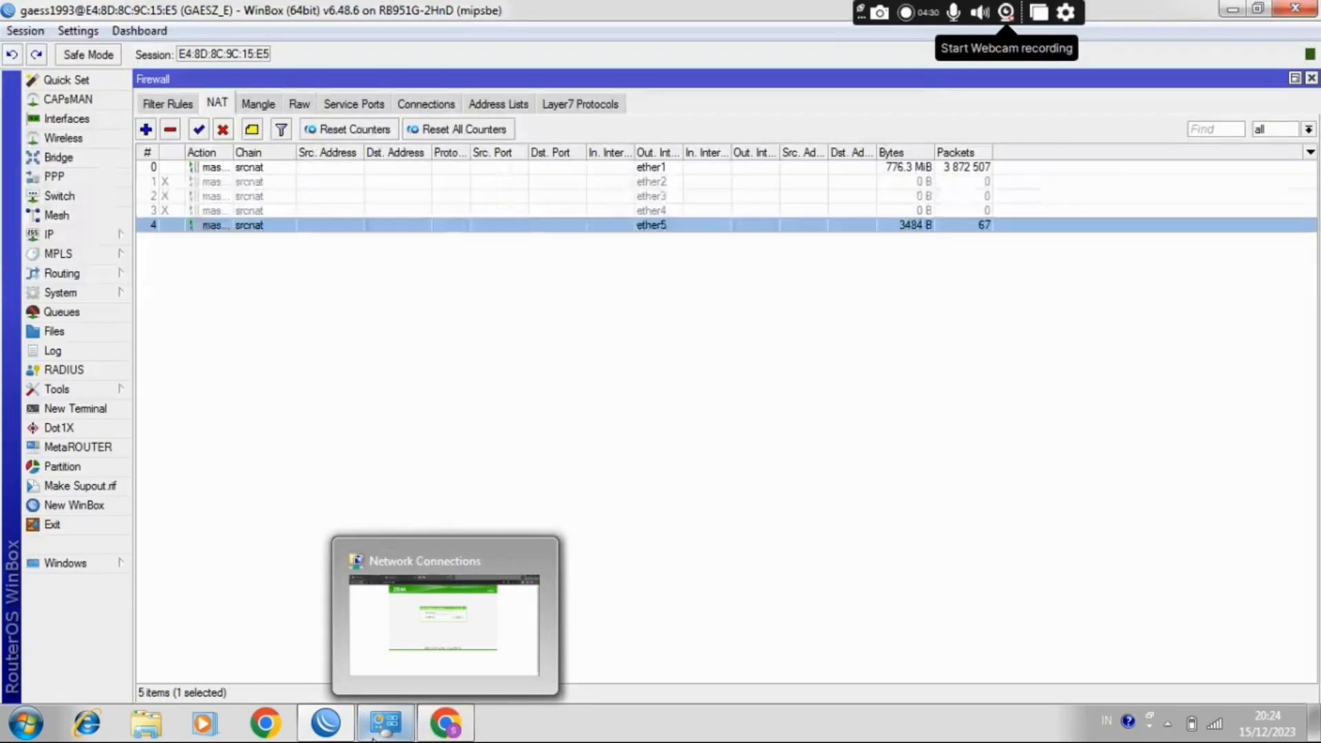
left_click(375, 736)
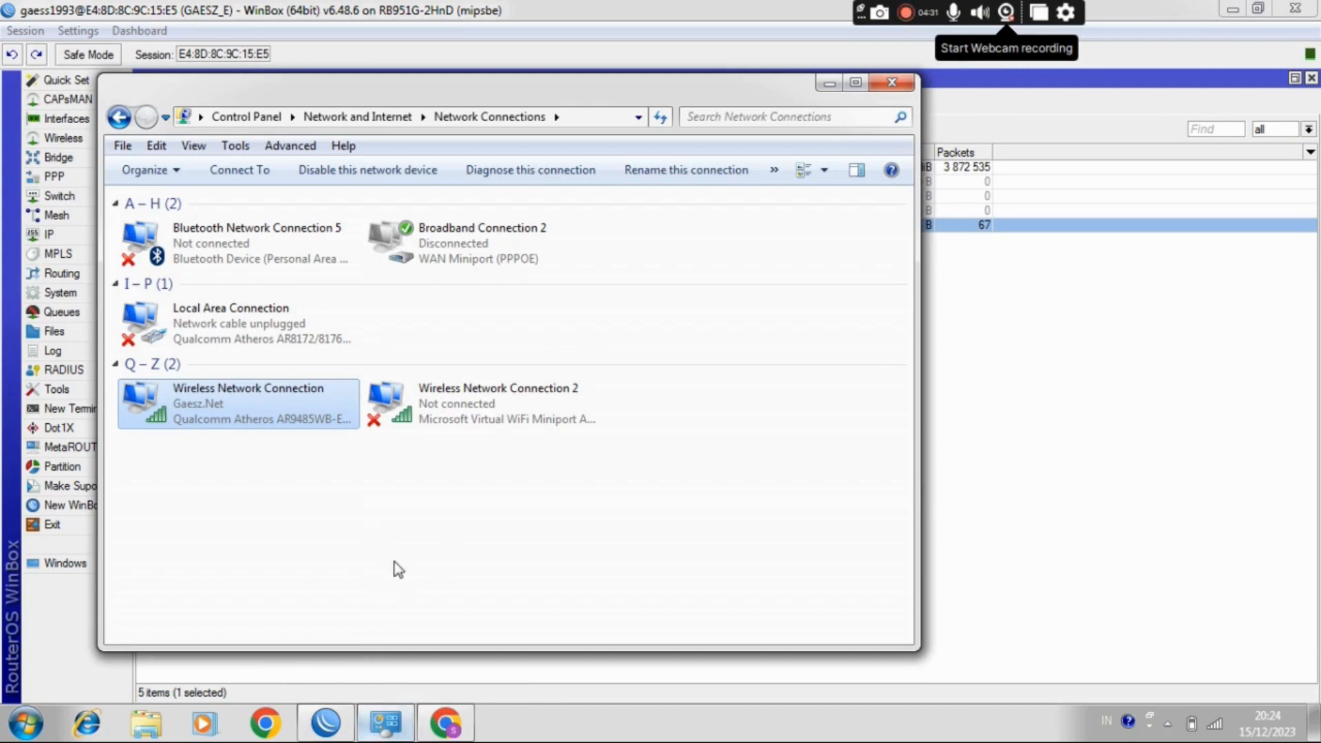
right_click(257, 413)
left_click(306, 460)
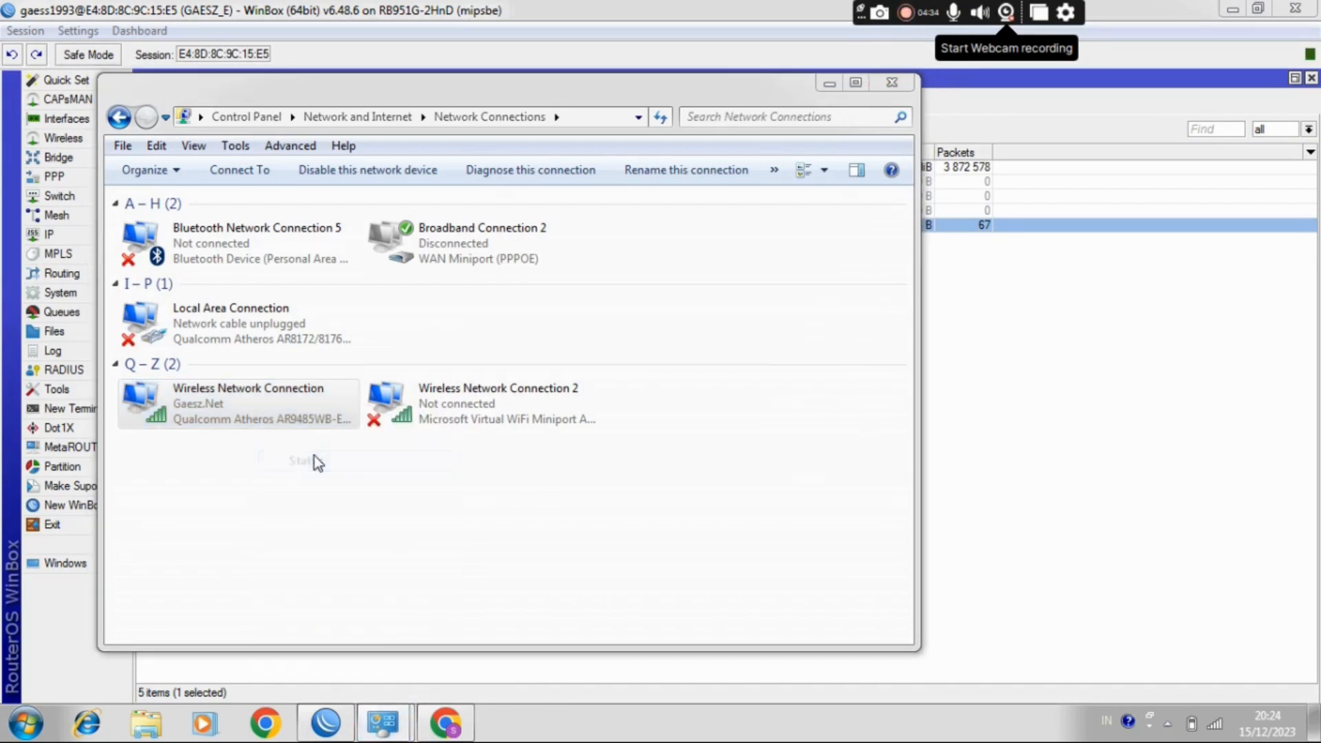
left_click(555, 385)
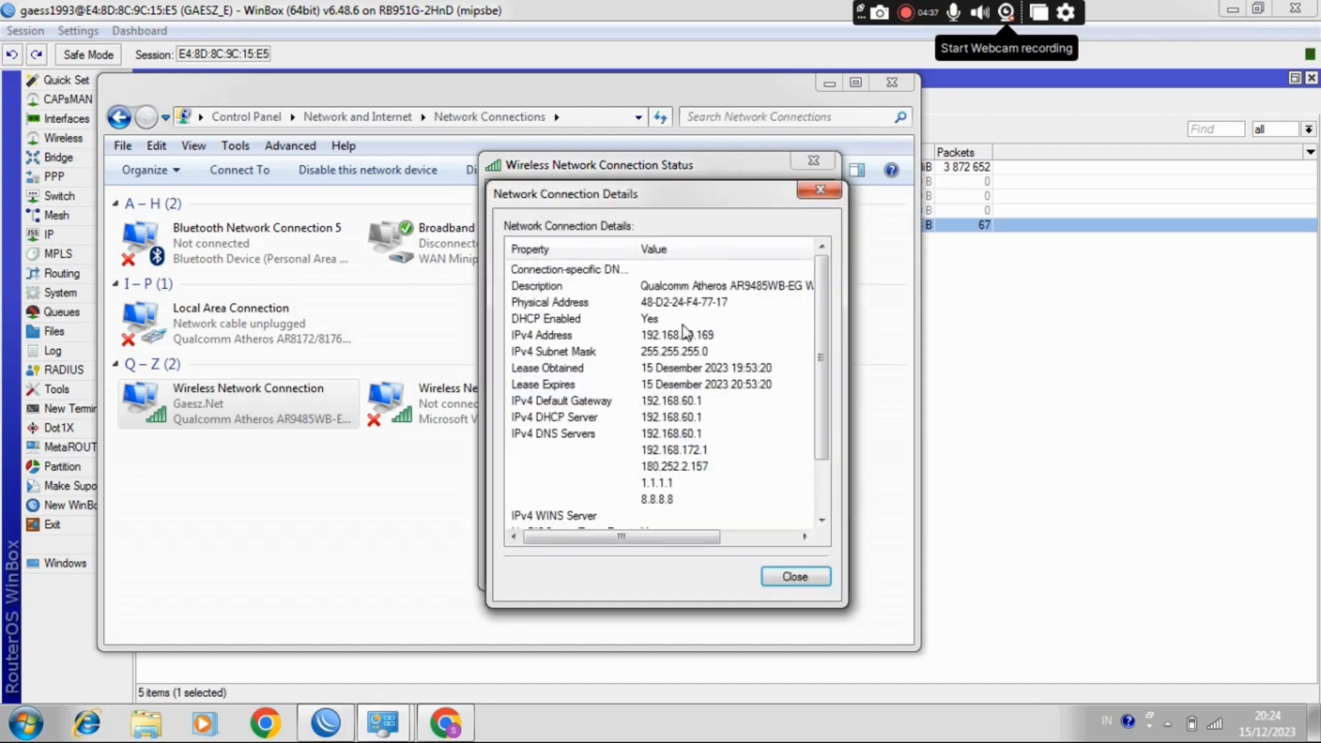
left_click(821, 189)
left_click(821, 161)
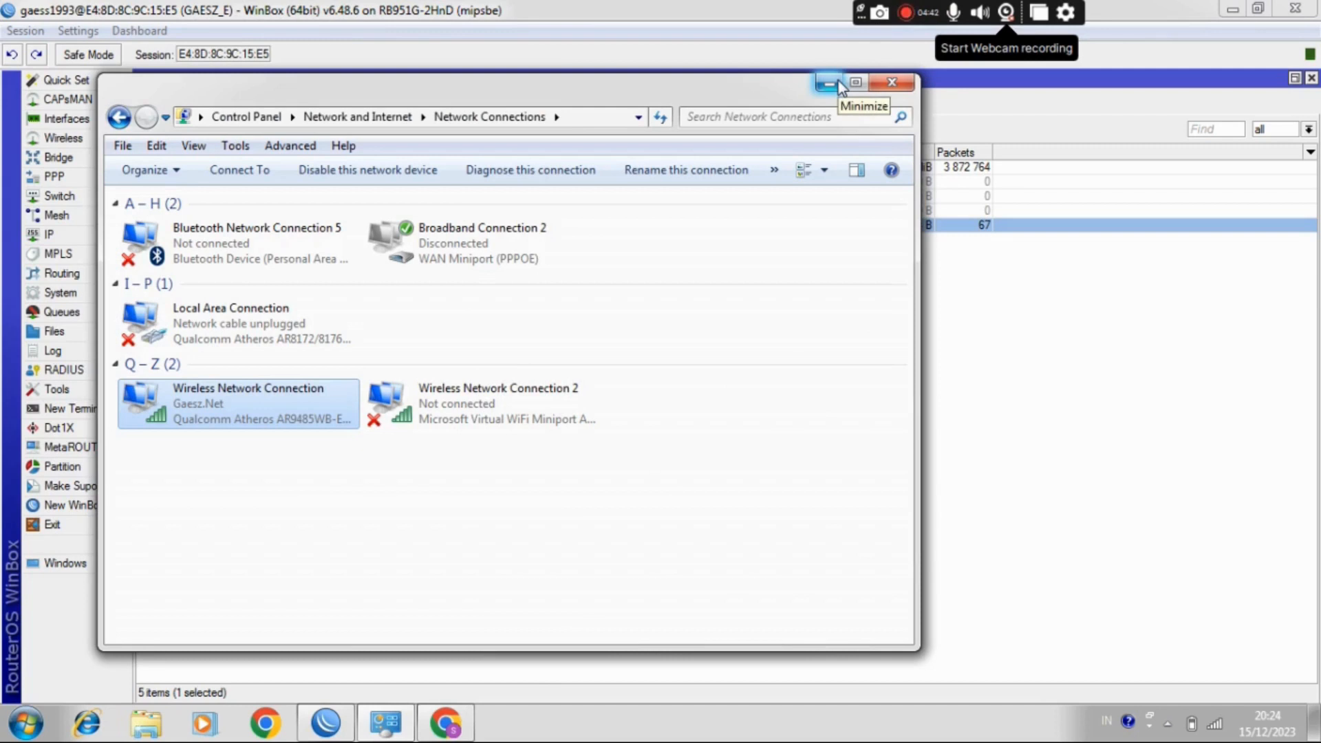
left_click(450, 725)
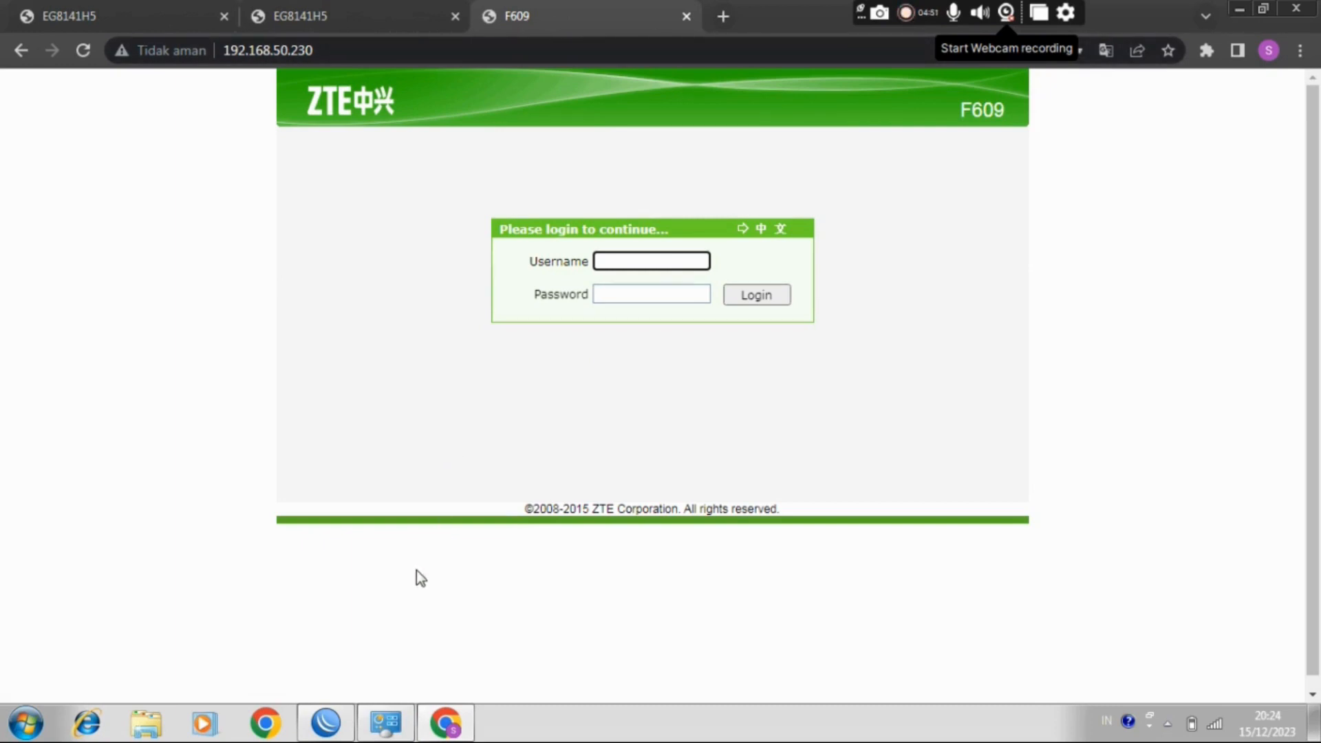
Step: Switch to WinBox and open the router's IP address list to examine the subnet of each interface
left_click(326, 722)
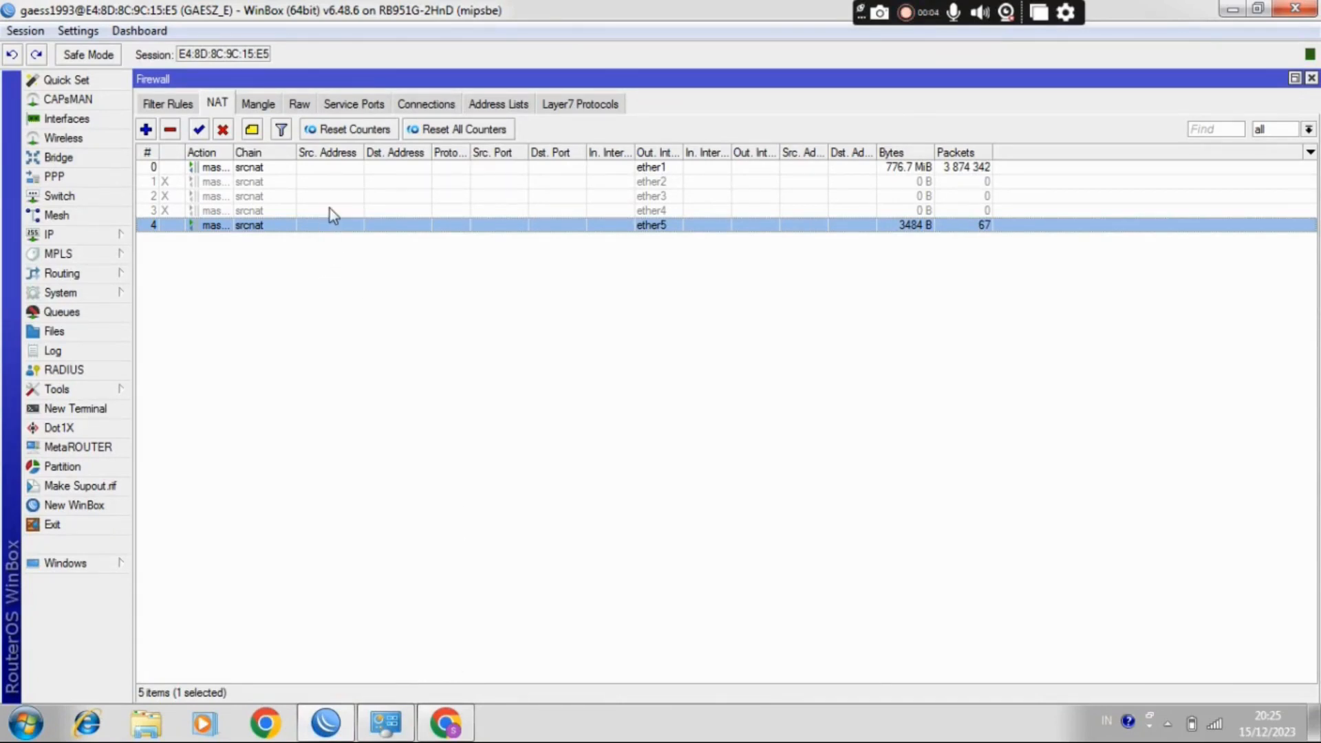
left_click(118, 231)
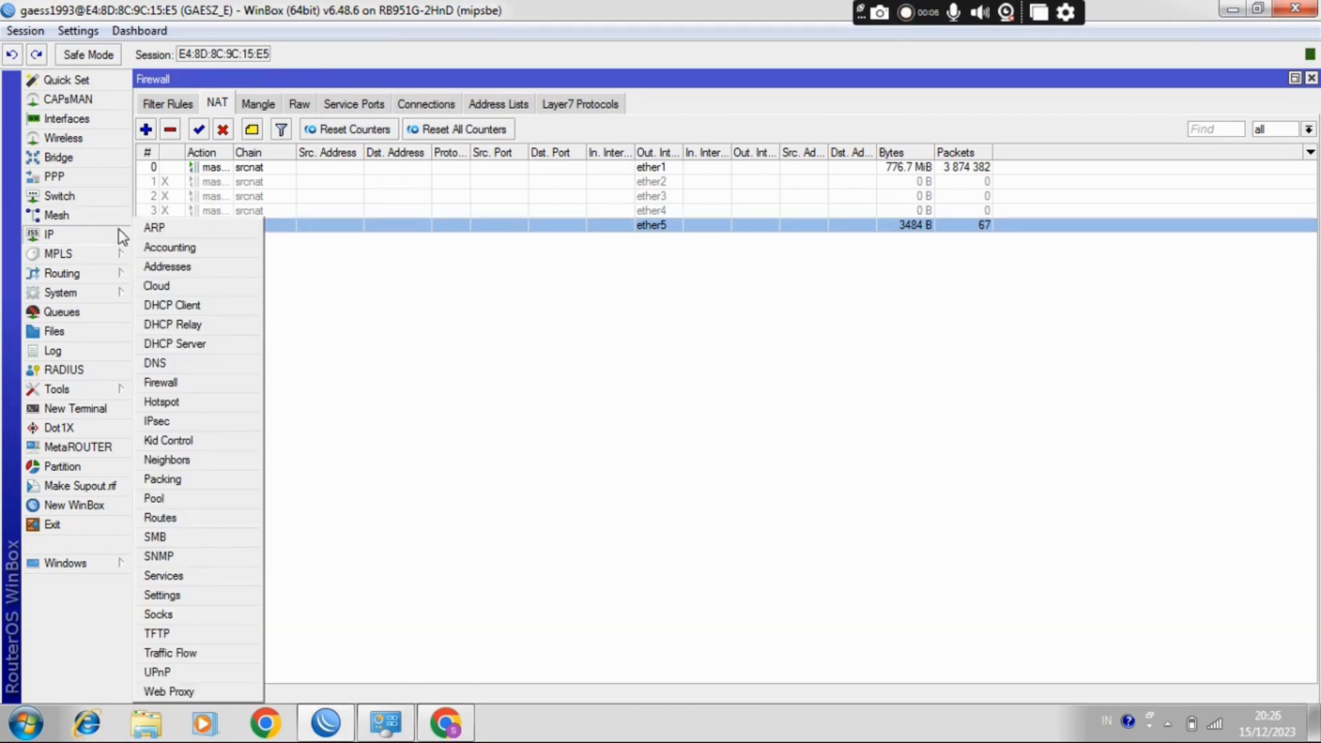
left_click(157, 272)
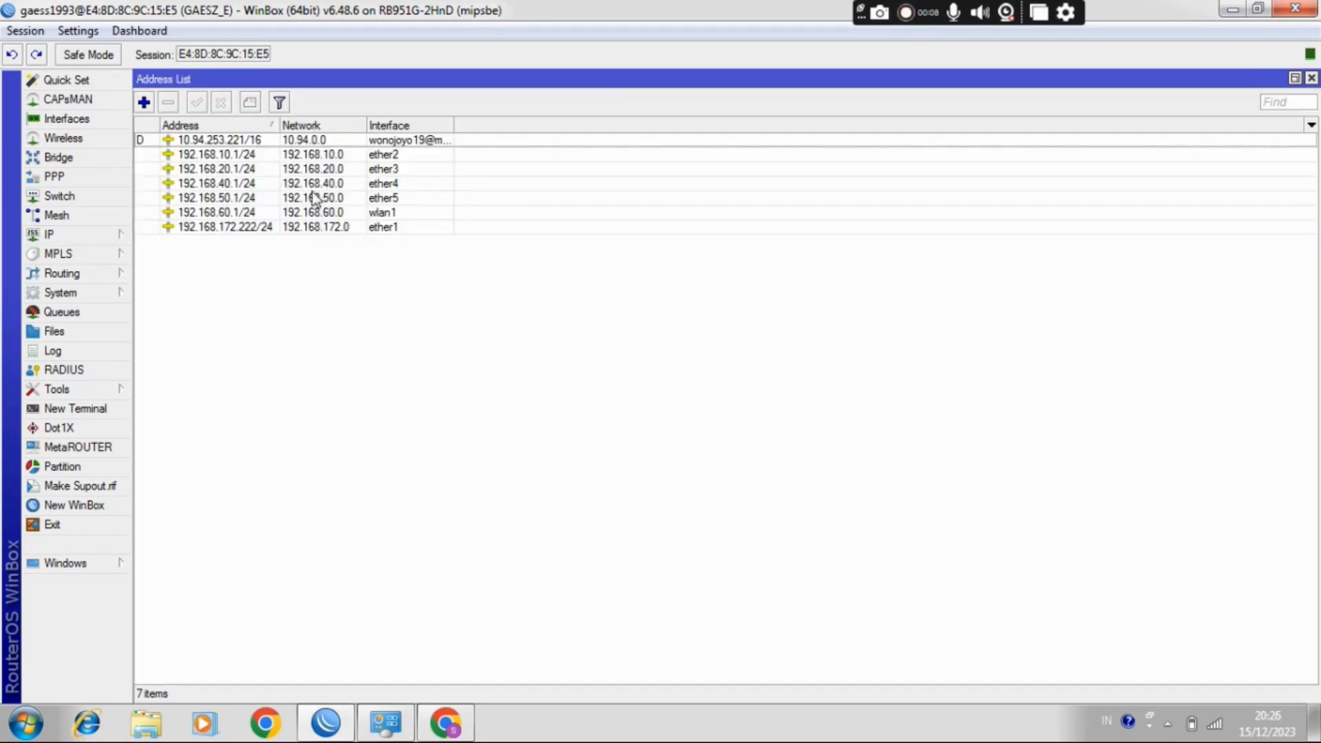
Step: Check the status of the Wireless Network Connection in Network Connections and close the status dialog
left_click(386, 723)
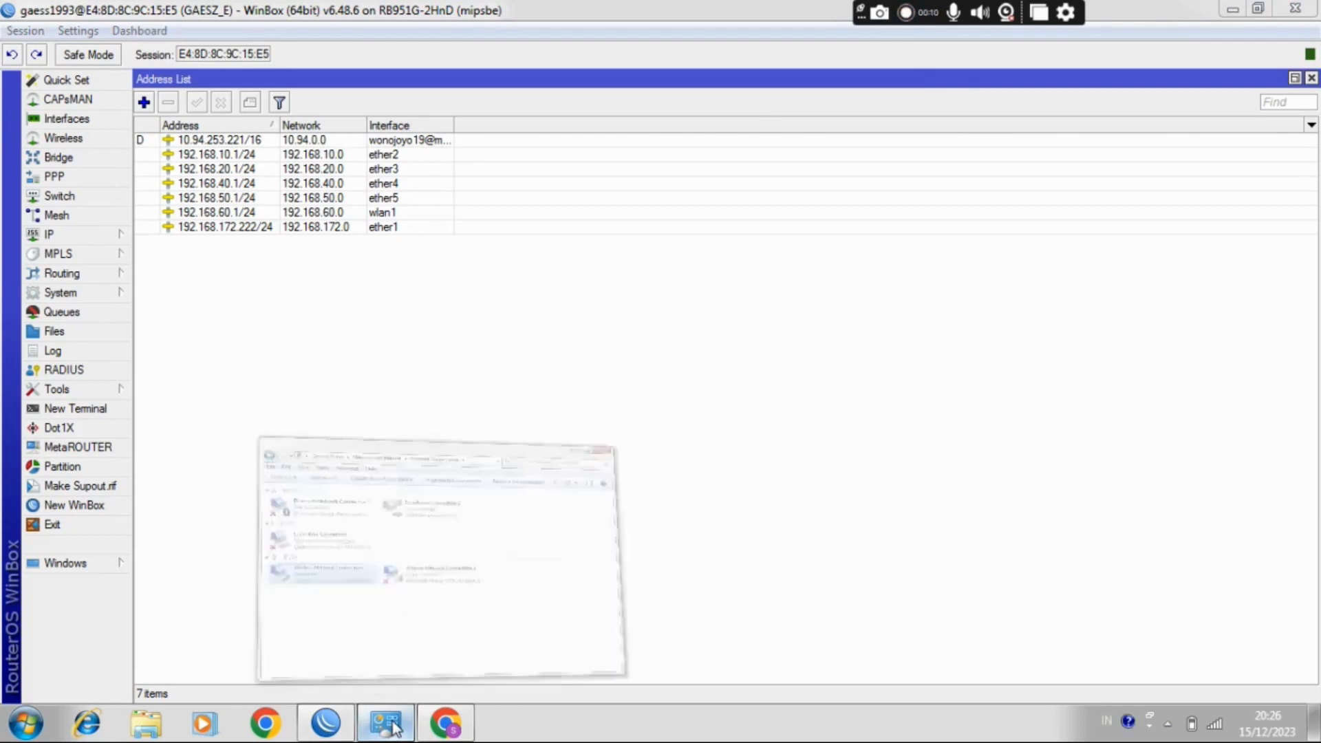
right_click(286, 399)
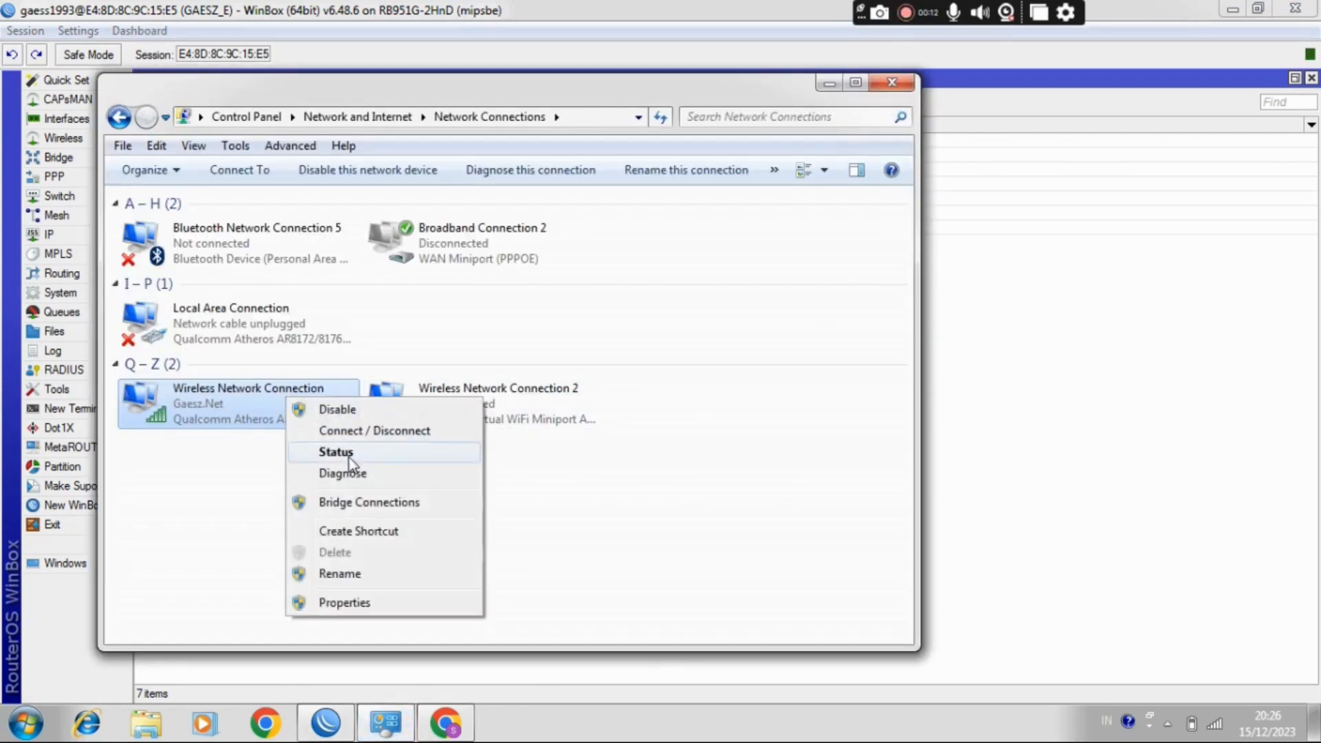
left_click(337, 452)
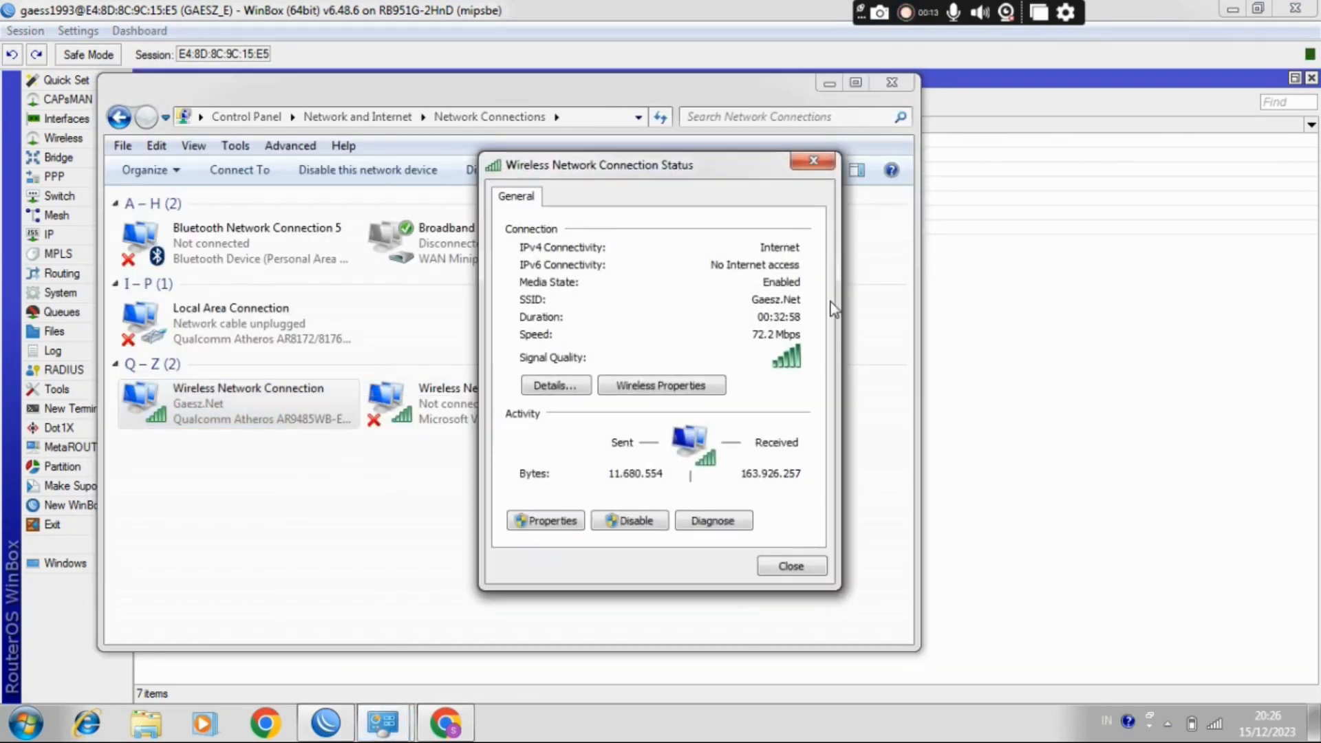
left_click(813, 161)
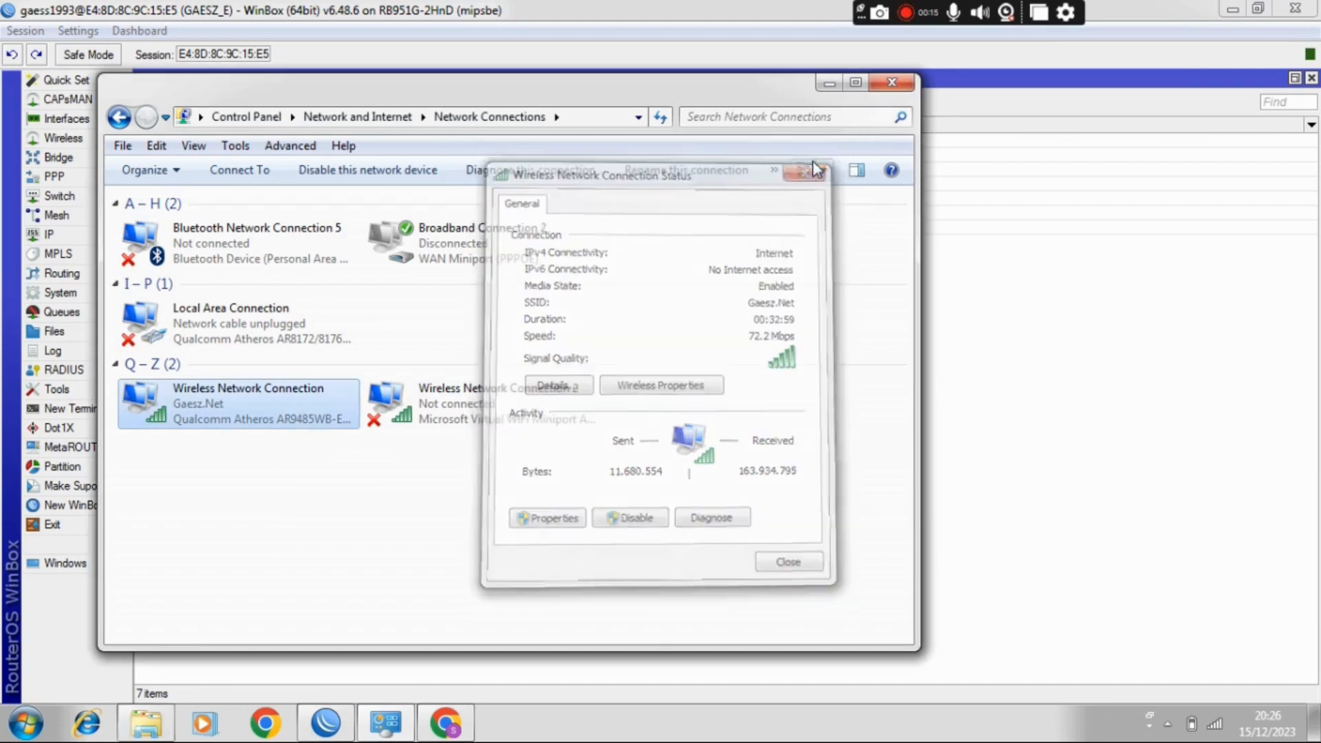
Step: Return to the WinBox address list, pick out the ether4 address entry, and close the list
left_click(828, 83)
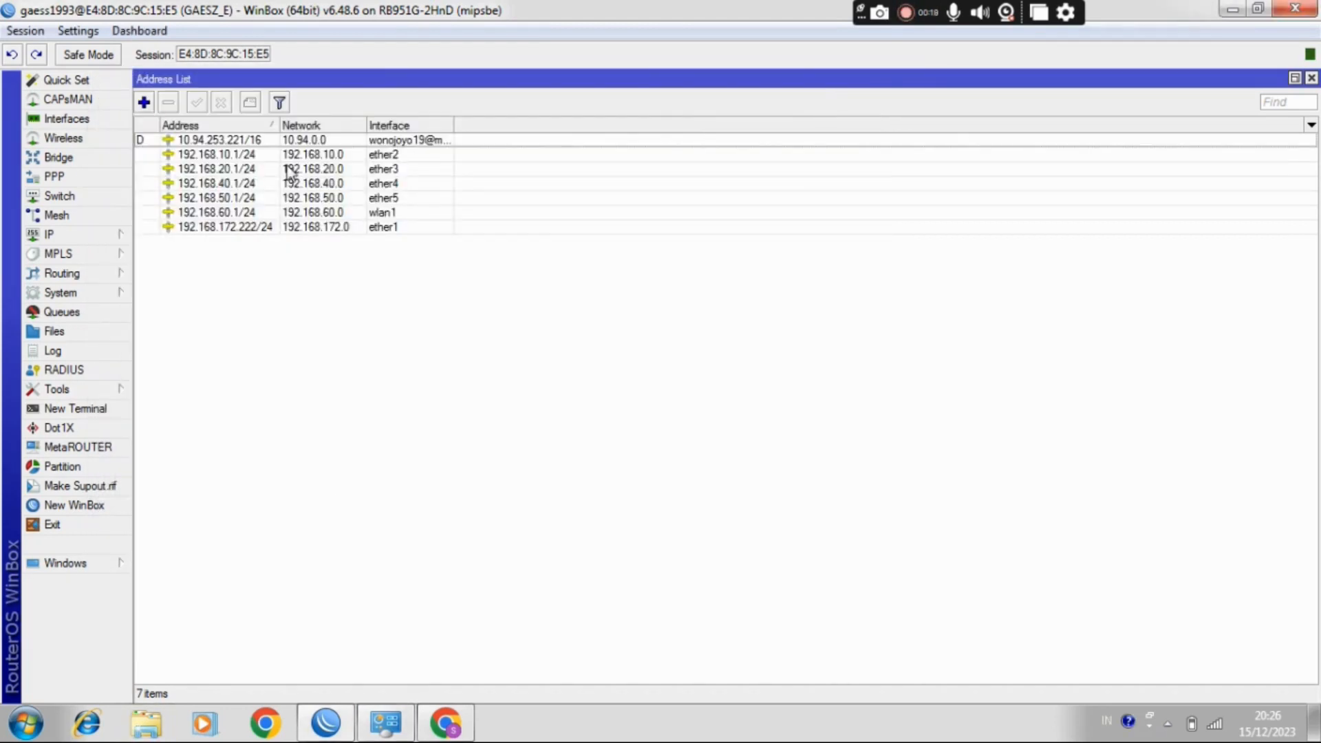
left_click(250, 185)
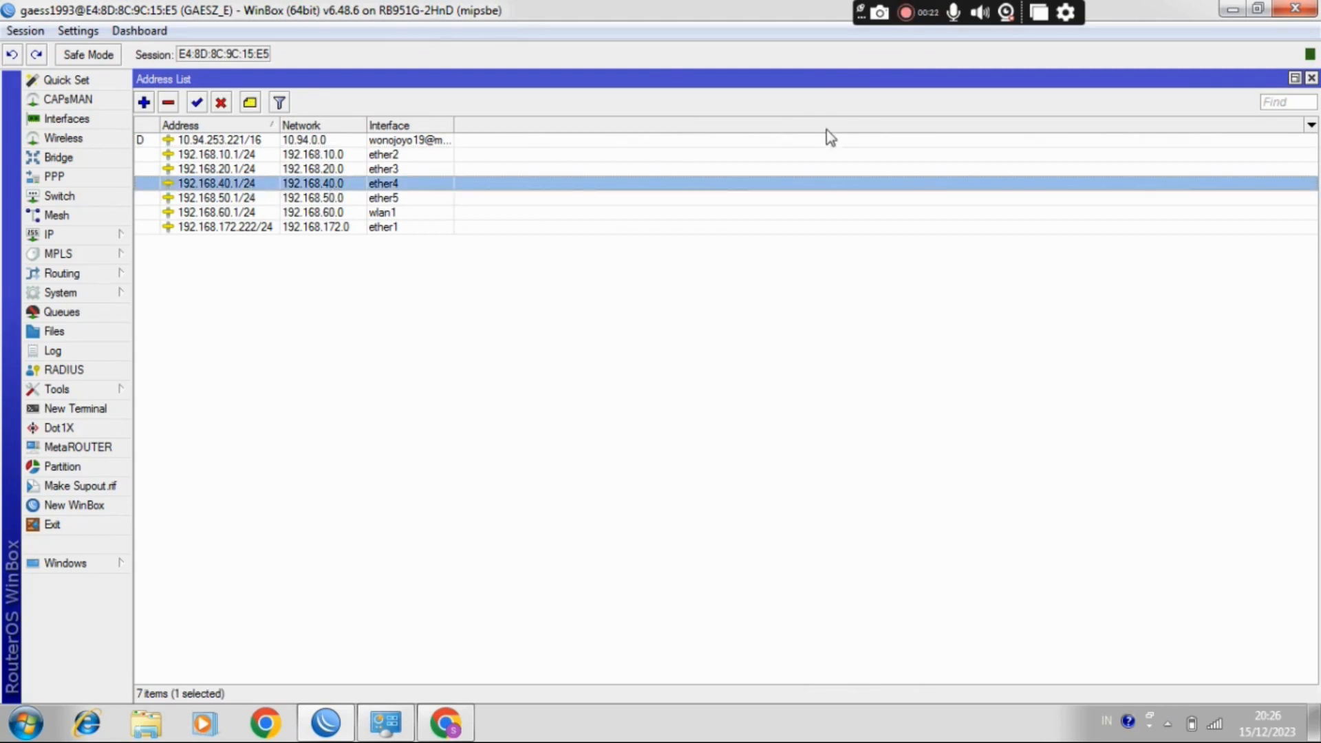
left_click(1311, 78)
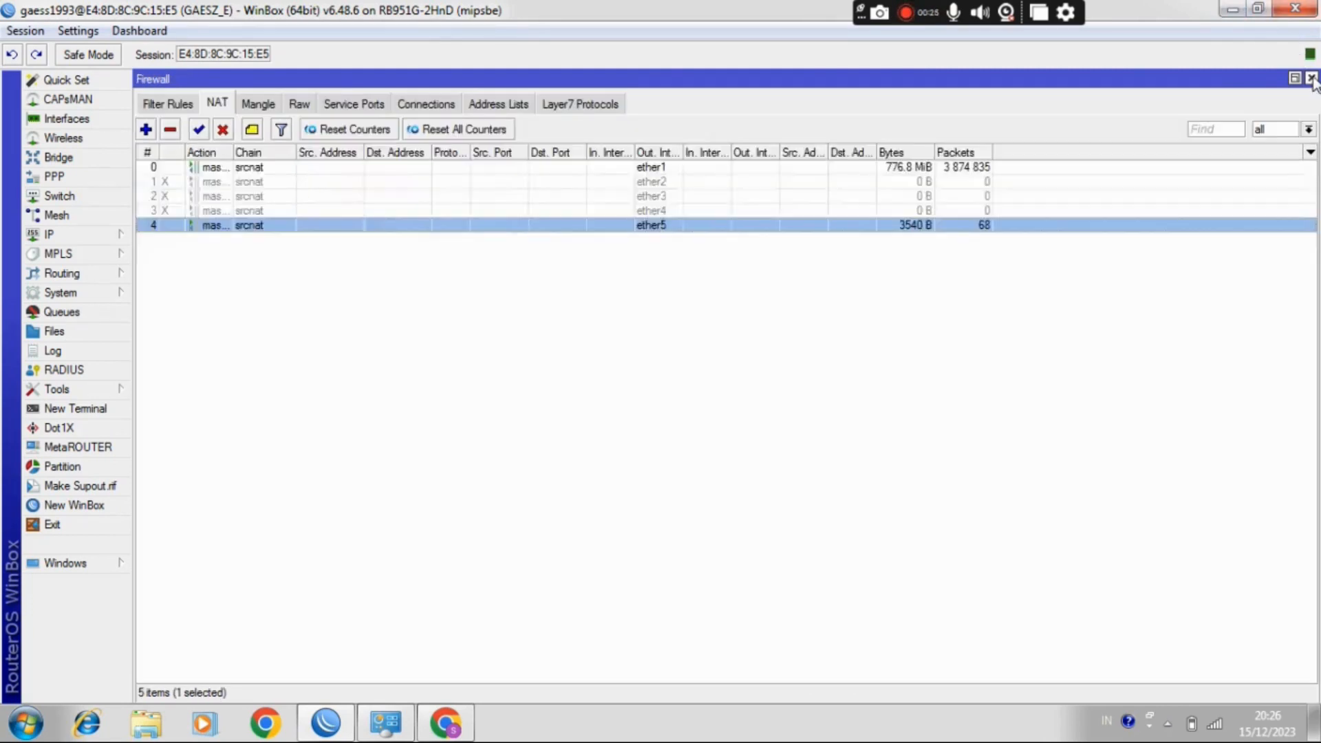
Step: Inspect the ether4 NAT rule's general, advanced, extra and action settings, and close it without changes
double_click(319, 211)
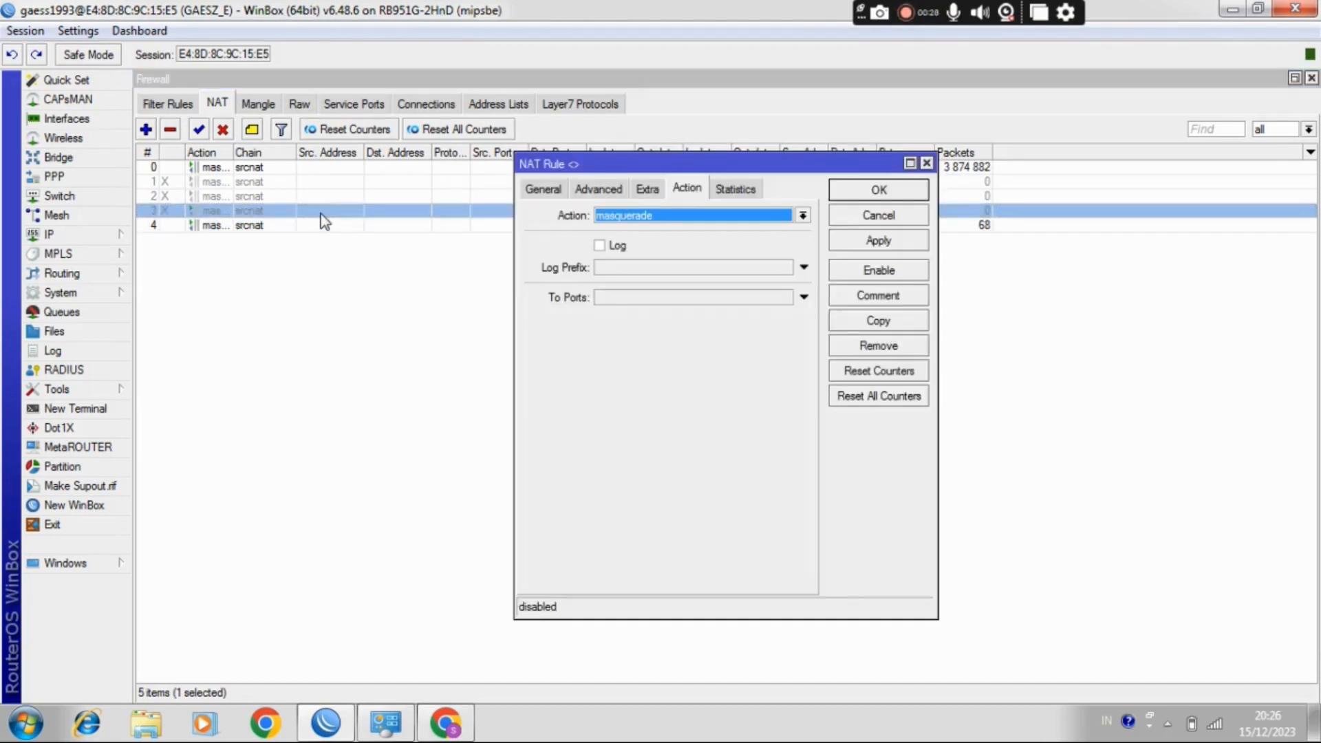
left_click(542, 192)
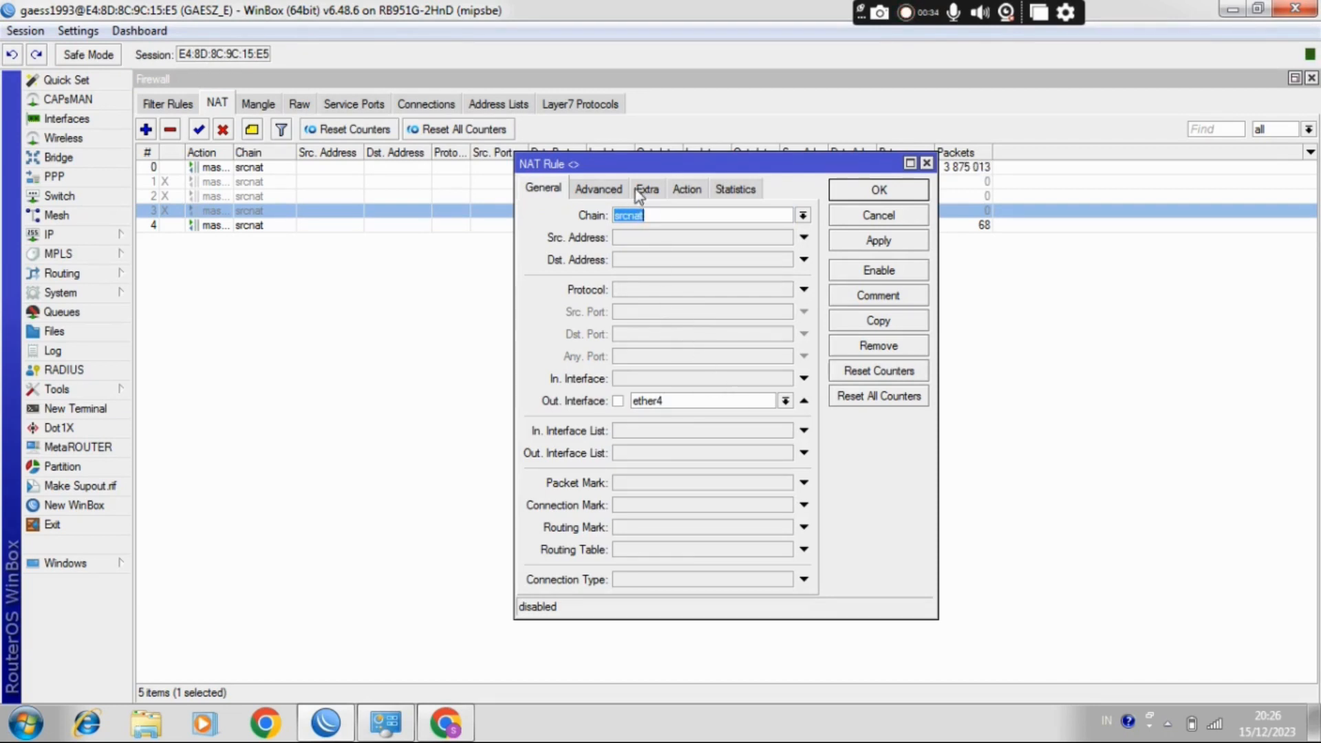
left_click(604, 190)
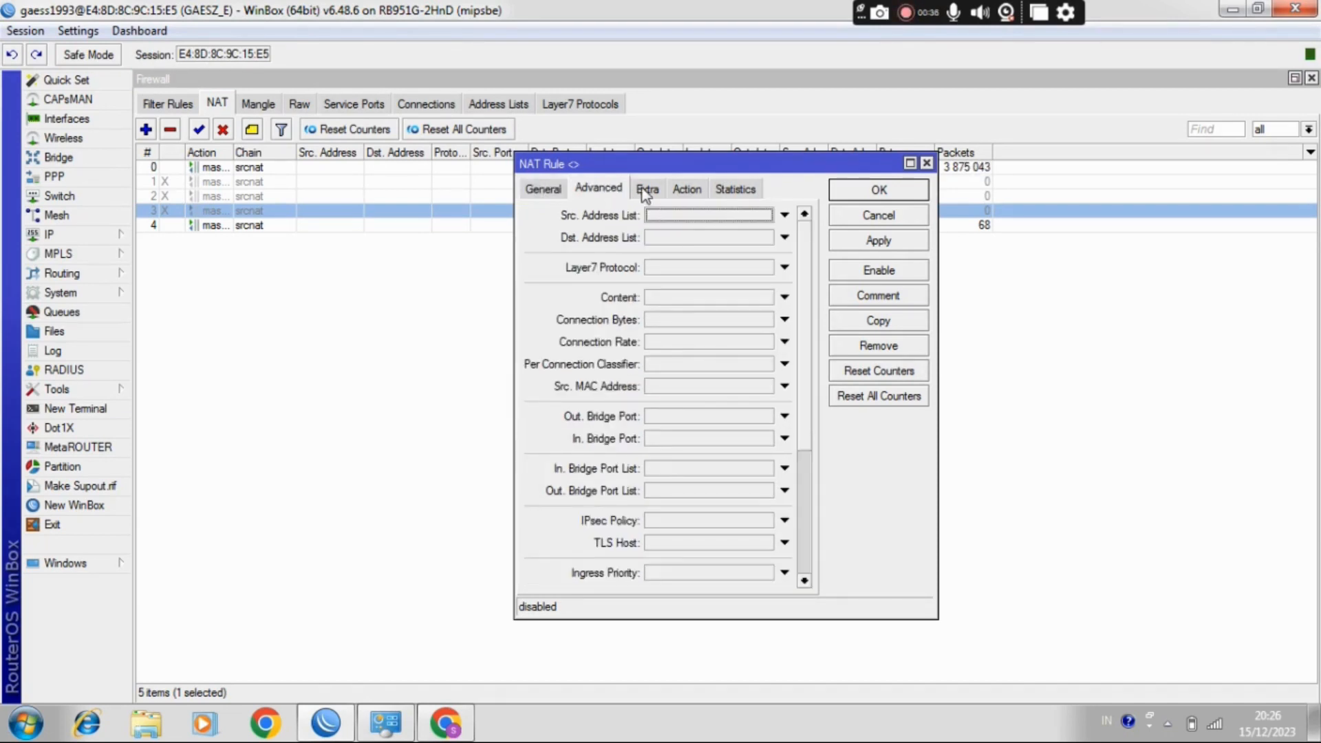
left_click(646, 189)
left_click(688, 189)
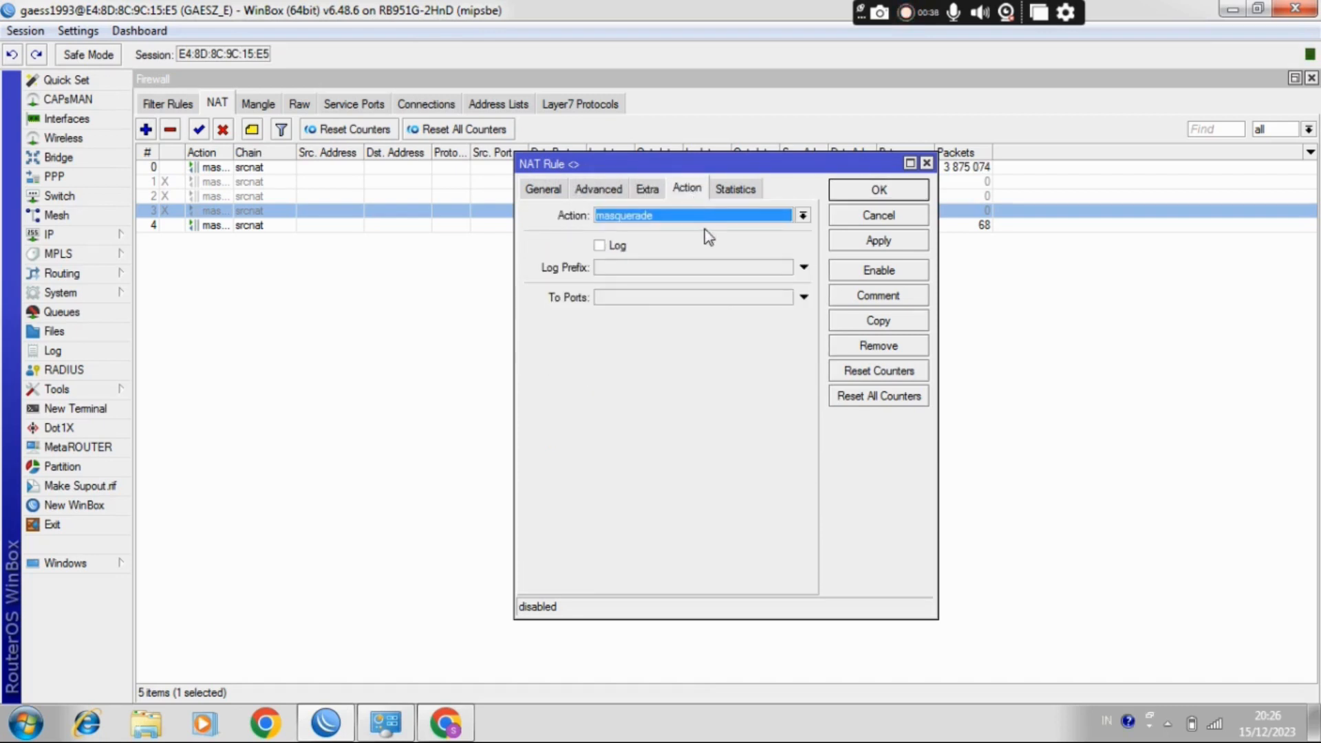
left_click(926, 164)
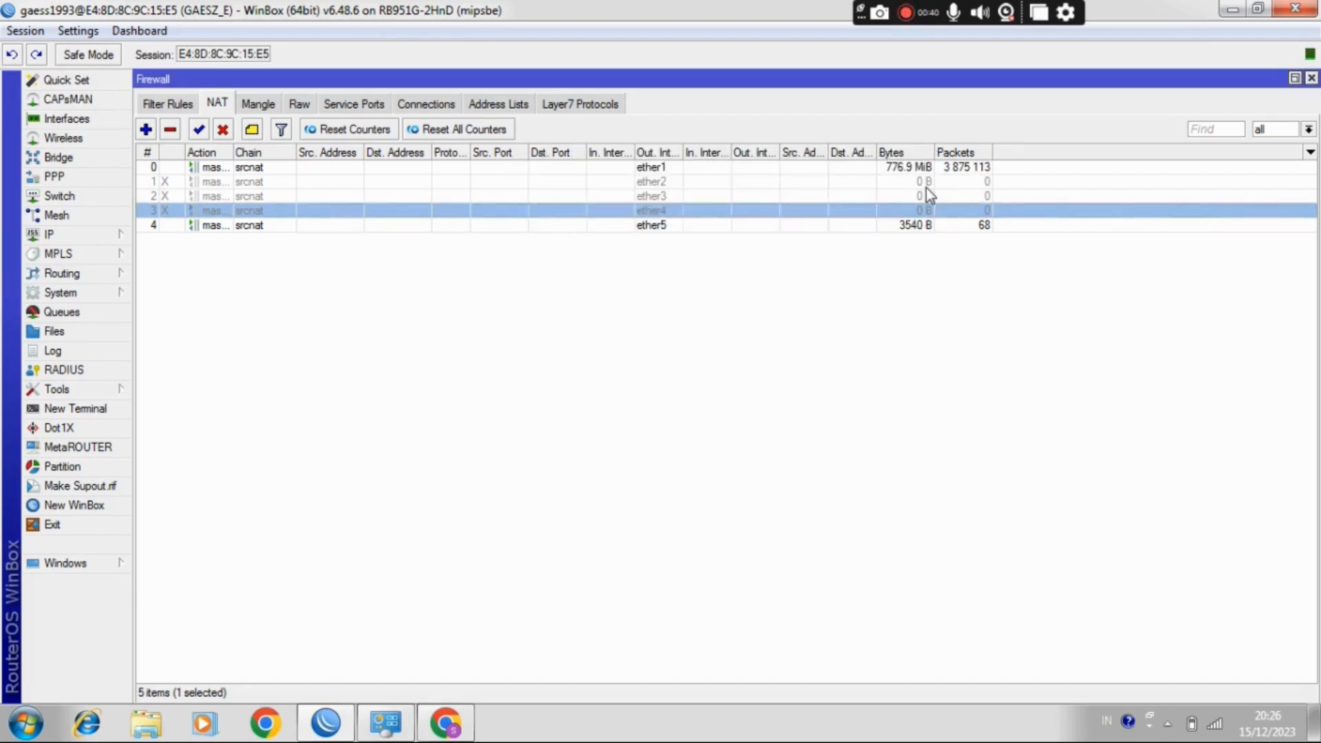
Step: Enable the ether4 masquerade rule, close the Firewall window and minimize WinBox
left_click(199, 130)
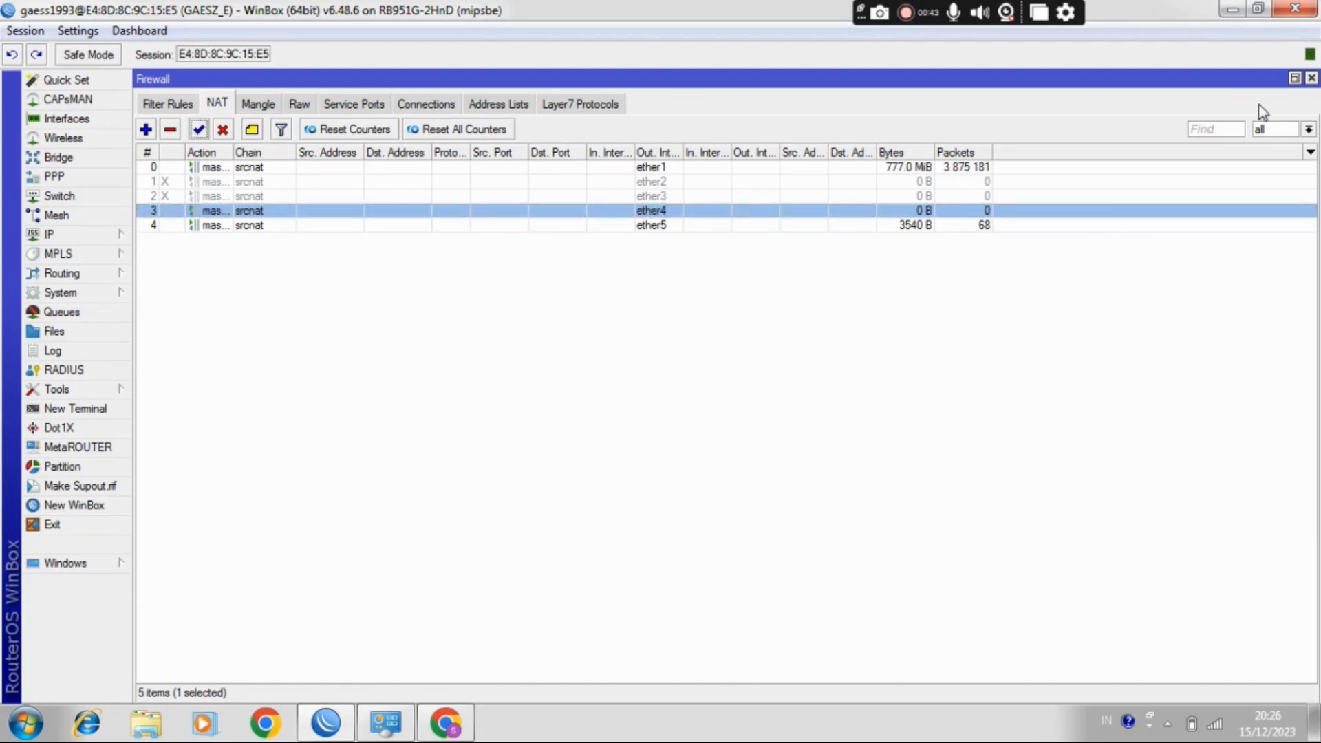
left_click(1310, 78)
left_click(1231, 9)
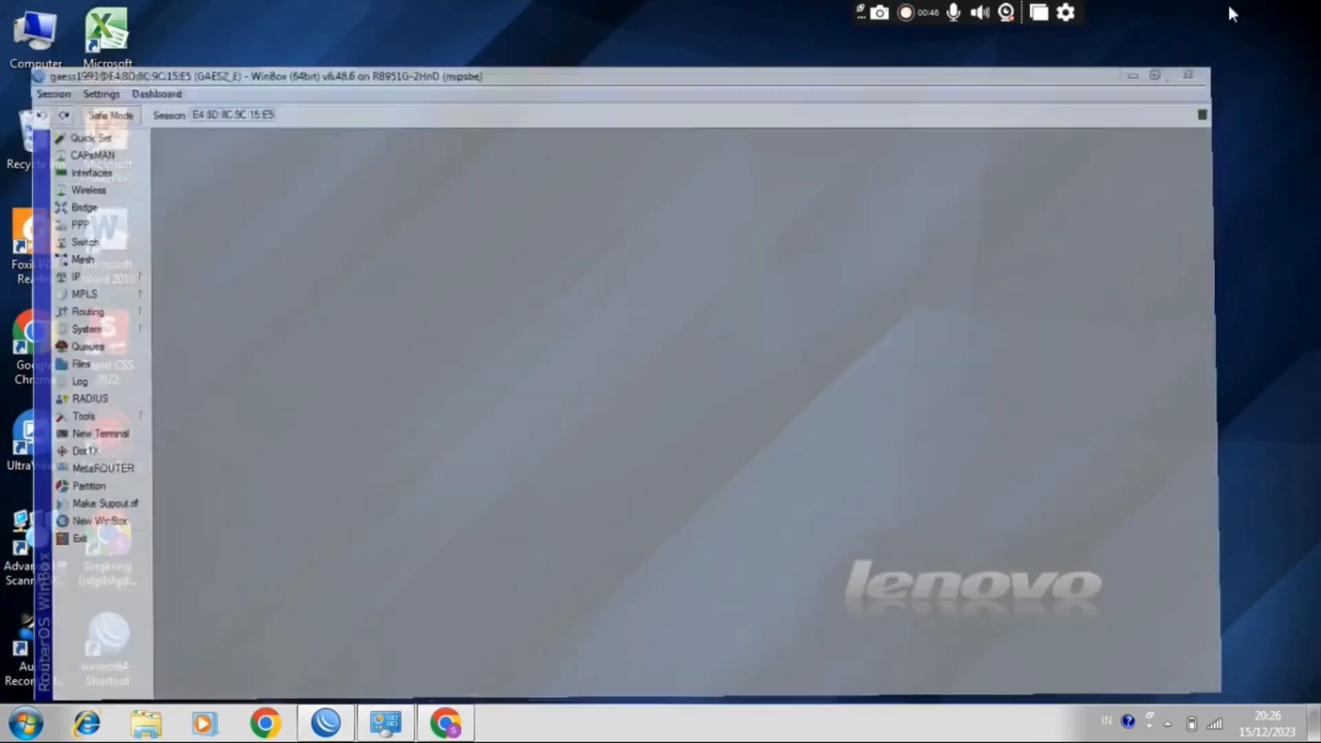
Step: Switch to Chrome, open 192.168.40.2 in a new tab and dismiss the translation prompt
left_click(445, 722)
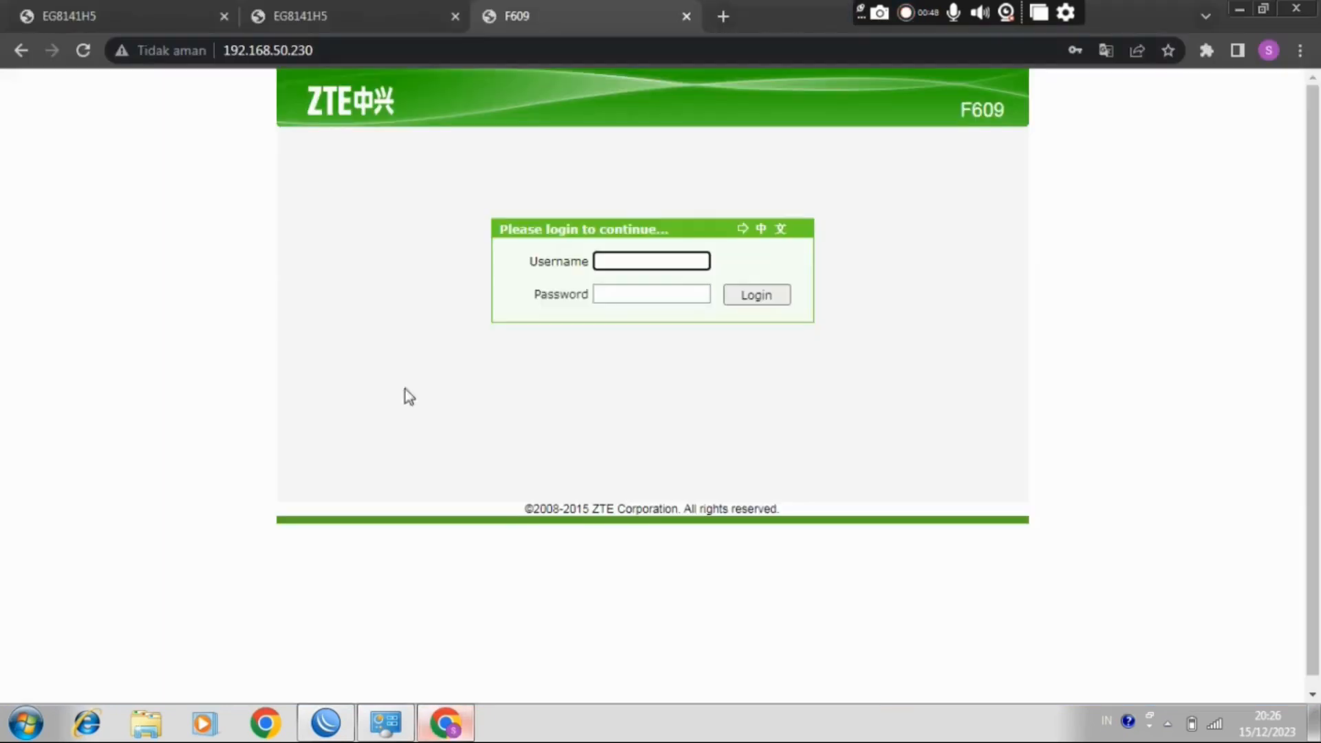
left_click(725, 15)
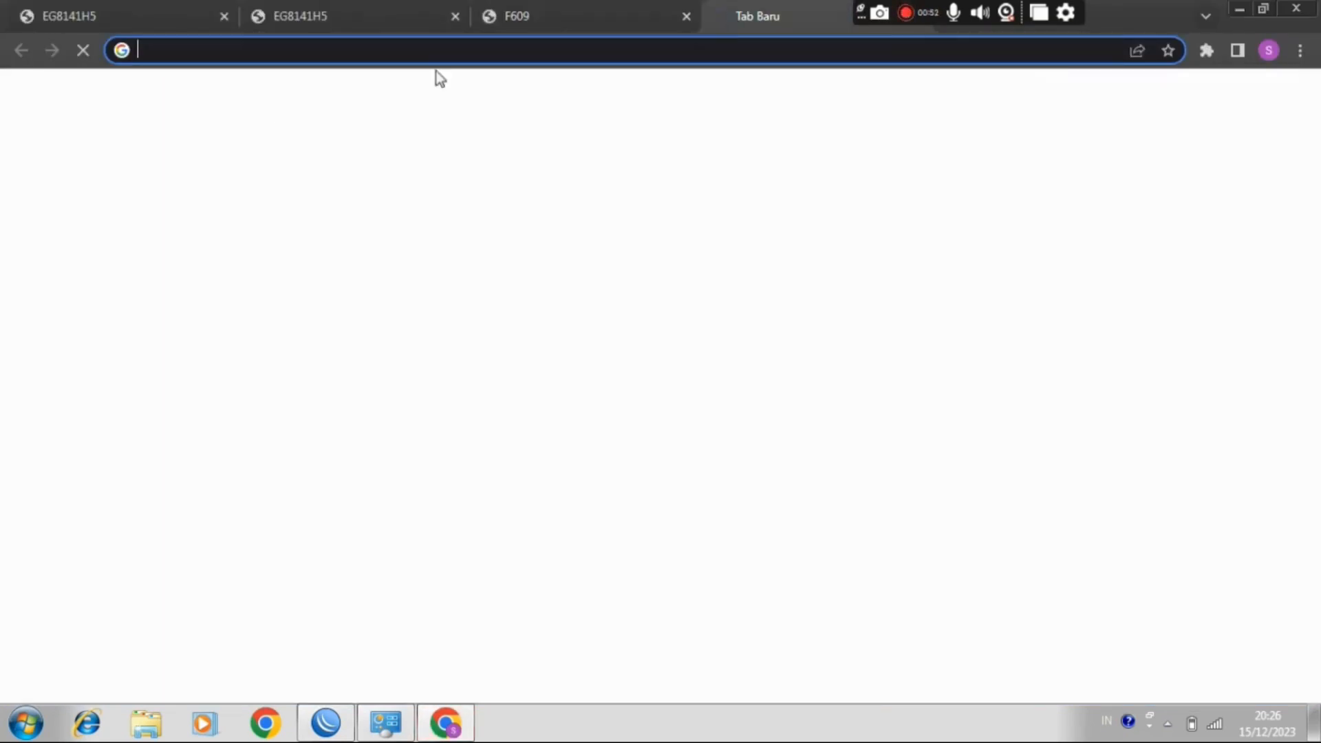
type("1")
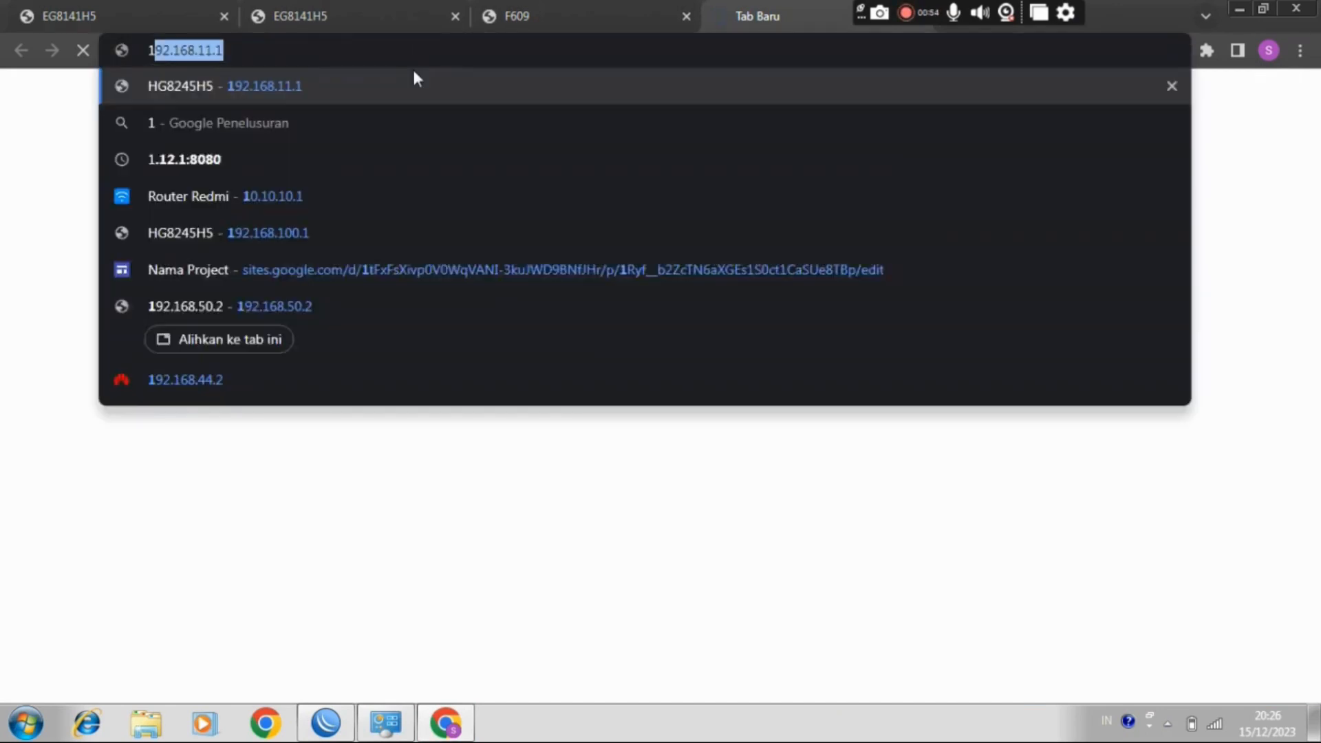
type("92.168")
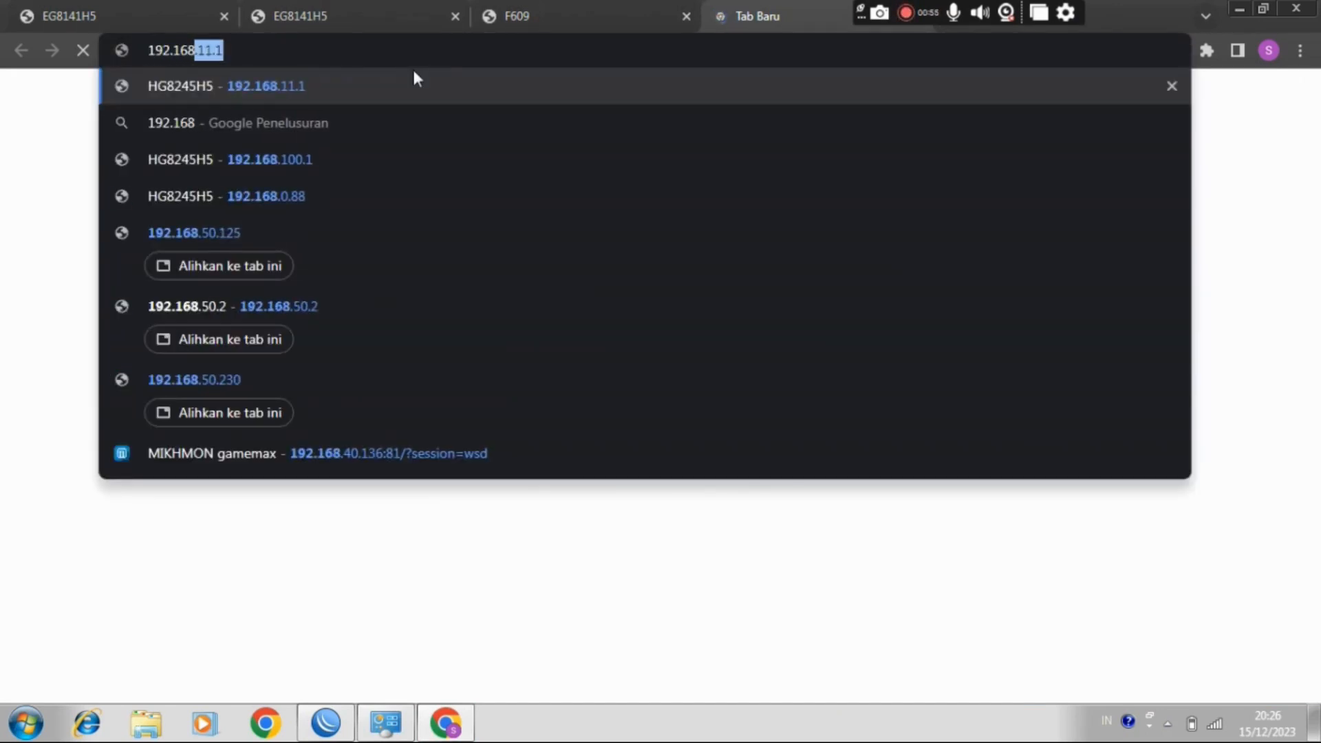
type(".40.2")
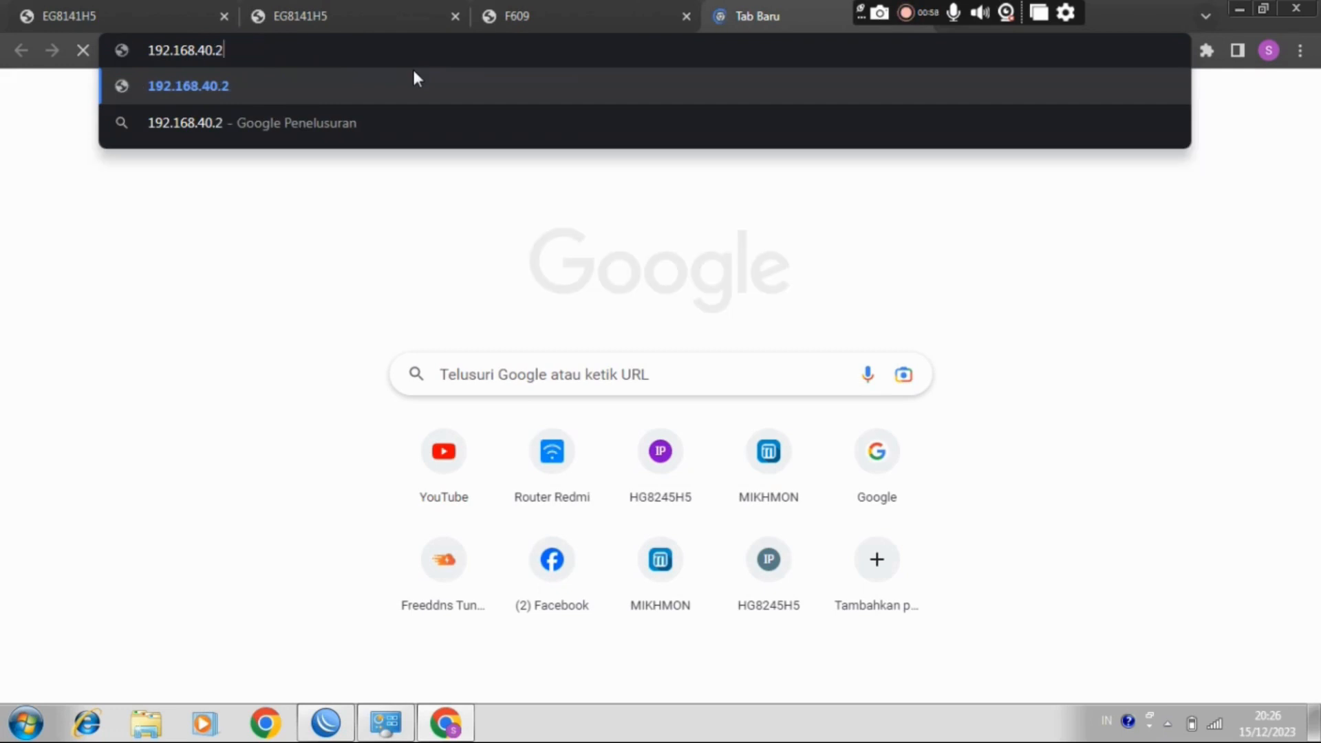
key("Return")
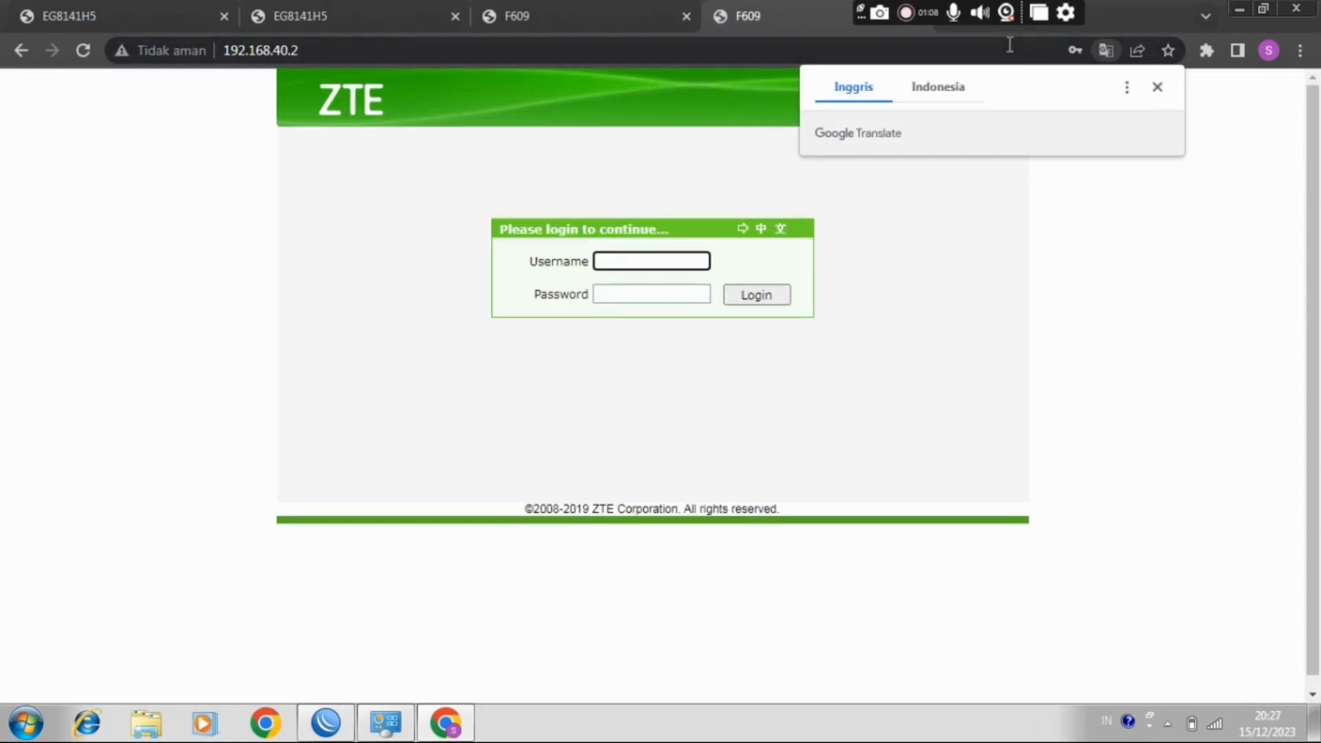
left_click(1157, 87)
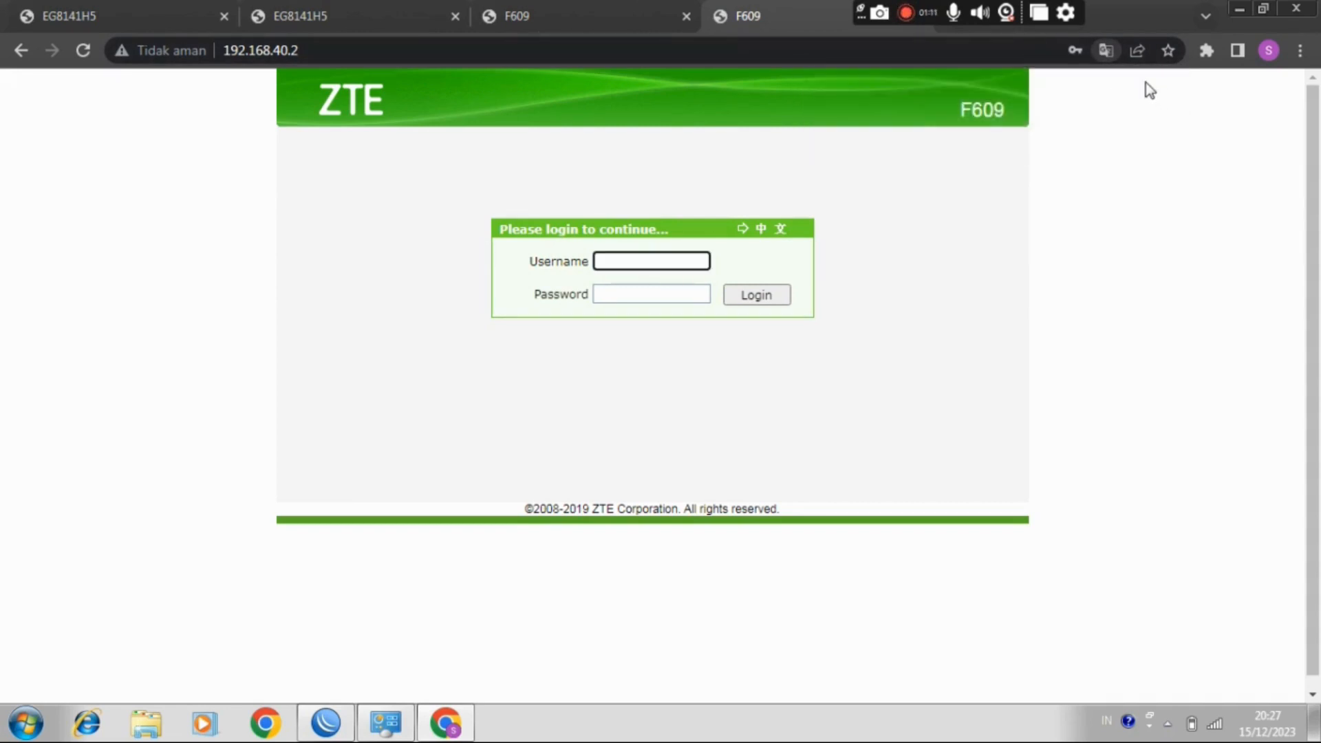
Step: Return to WinBox and disable the ether4 masquerade rule in the firewall's NAT list
left_click(331, 712)
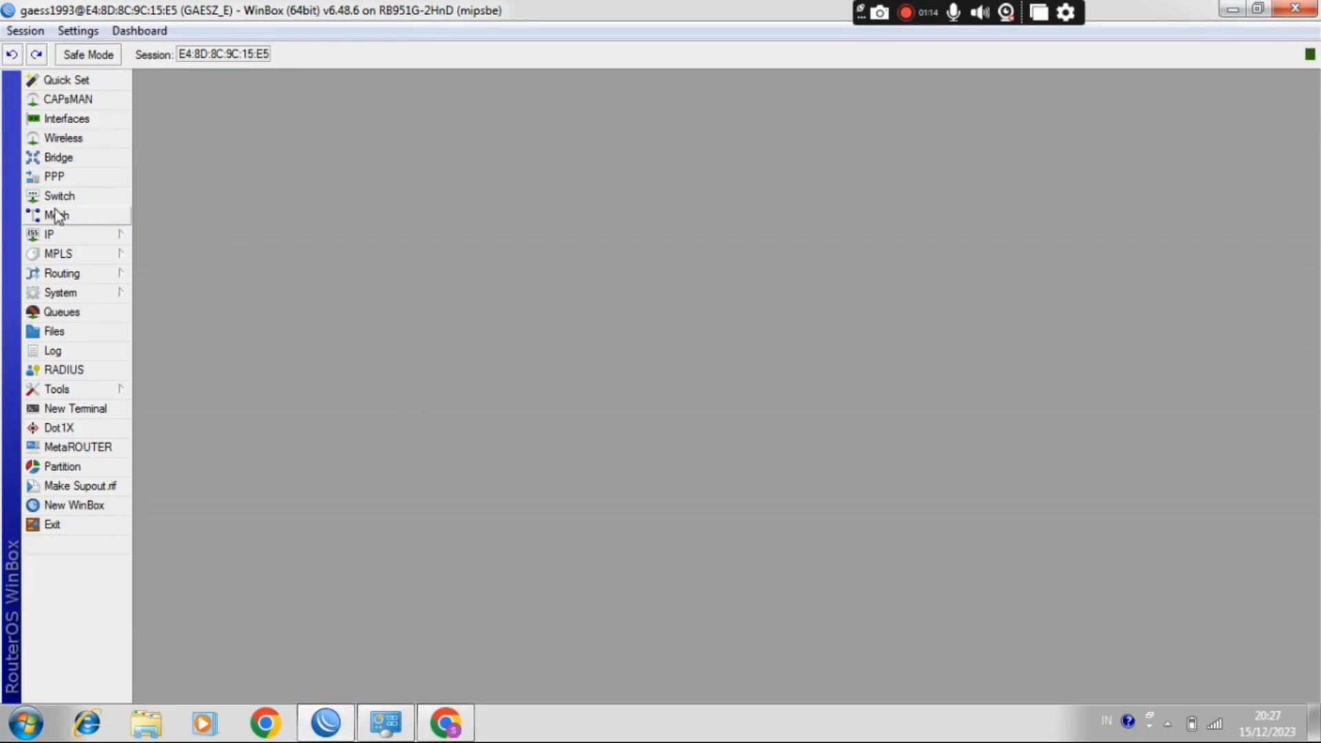
left_click(72, 237)
left_click(231, 385)
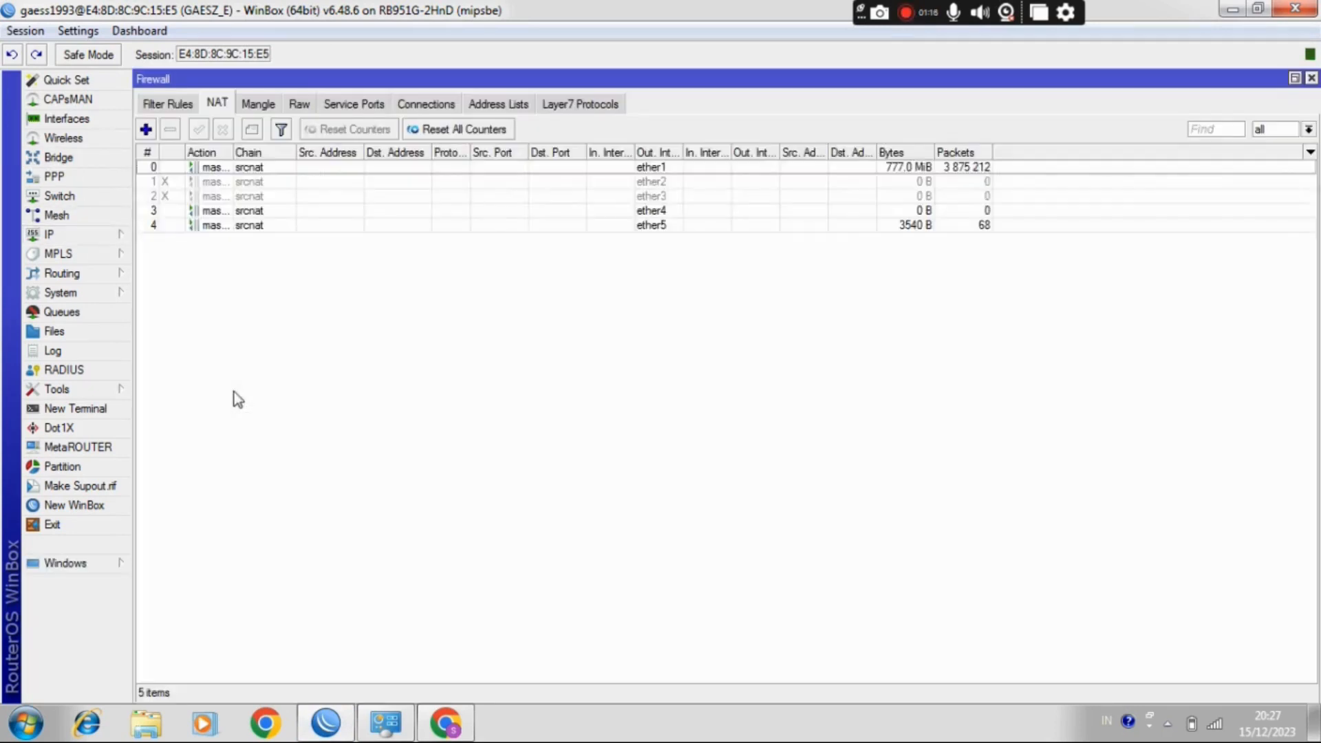
left_click(440, 212)
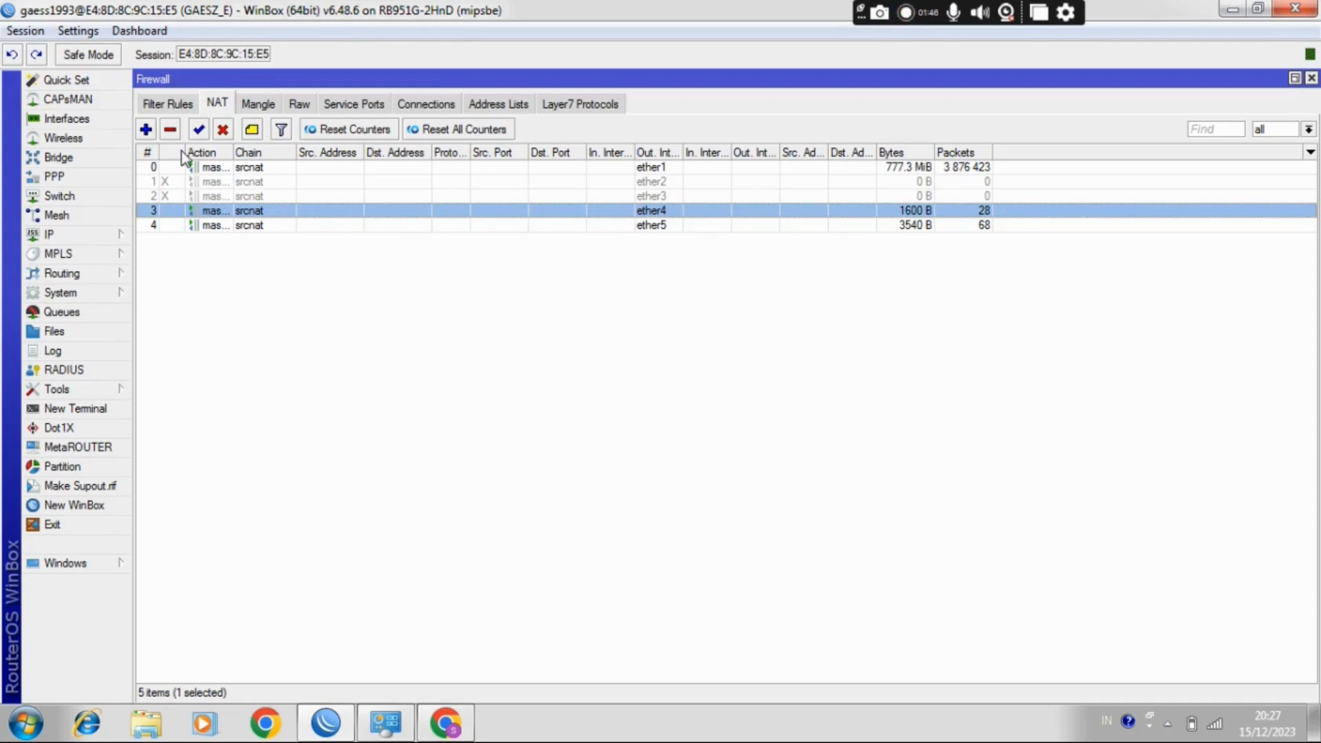
left_click(222, 134)
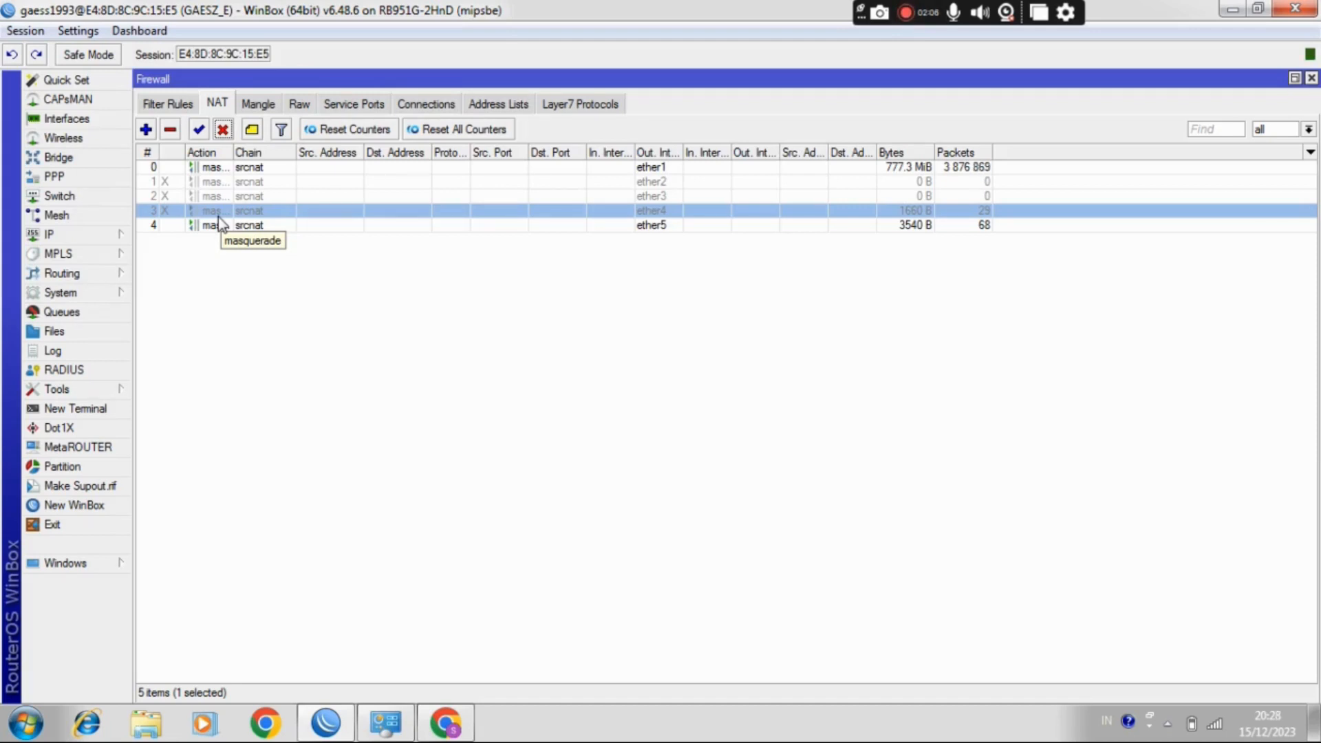
Step: Review the firewall's Raw drop rules, including the repeater block entries on ether4, and close the Firewall window
left_click(300, 106)
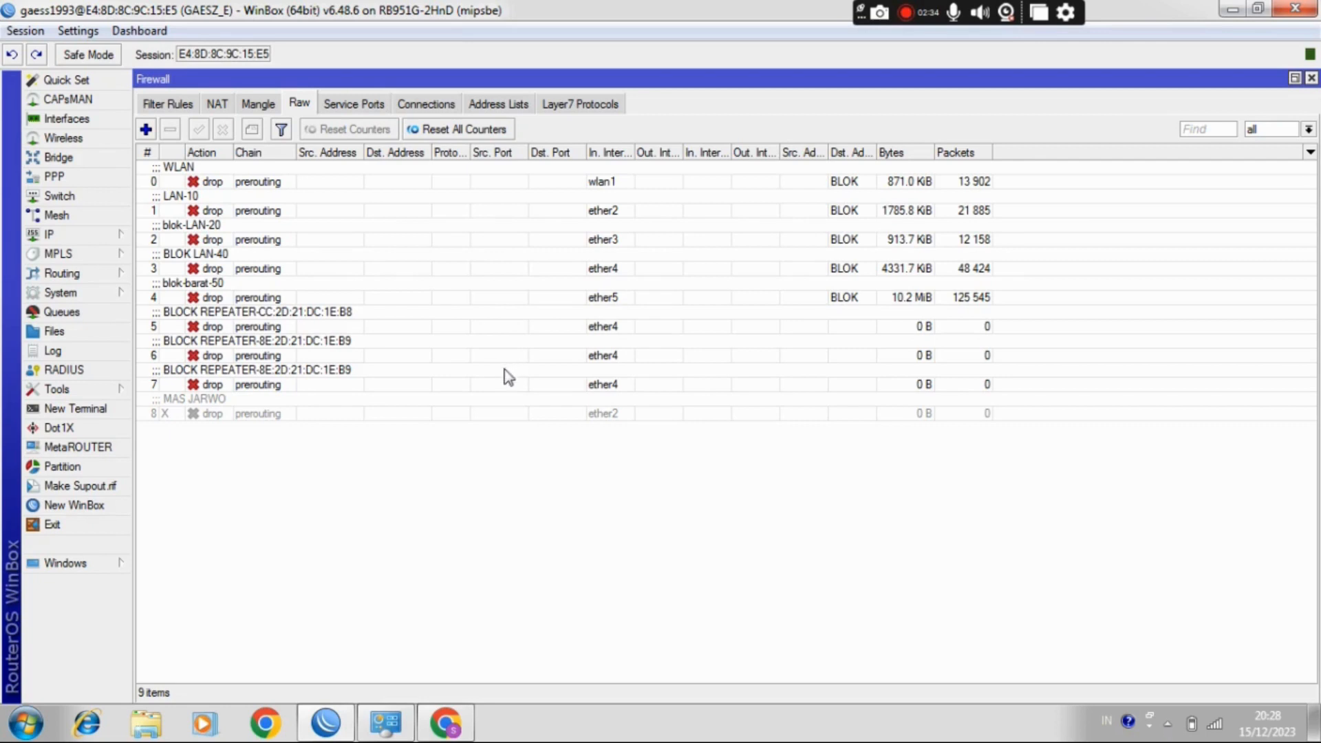
left_click(651, 356)
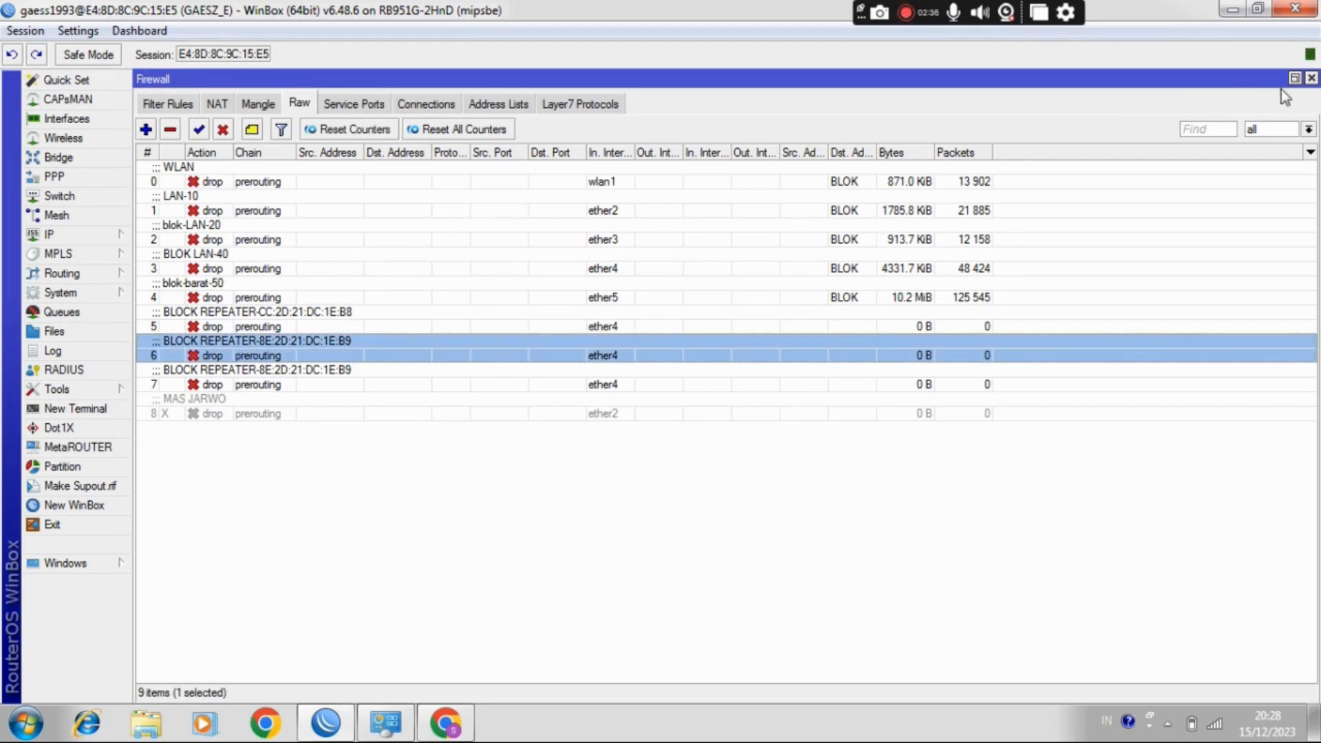
left_click(1311, 79)
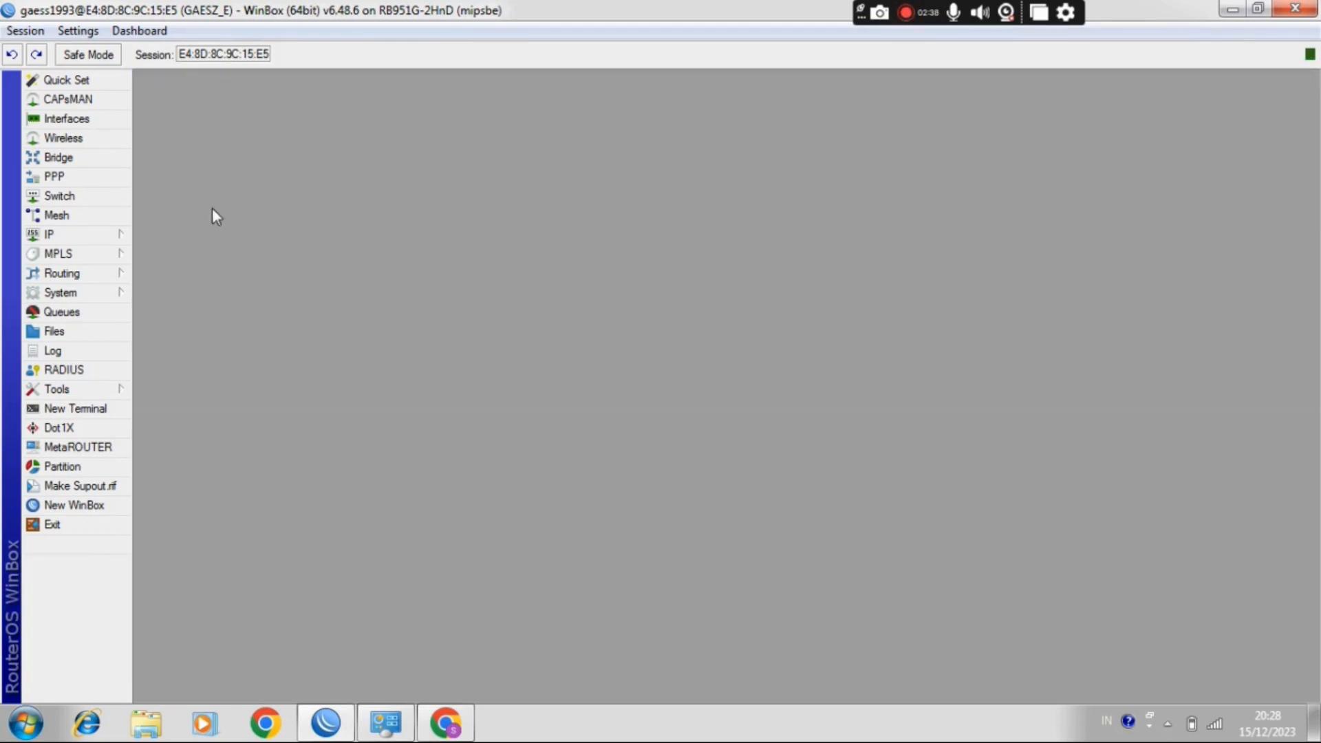
Step: Open the DHCP server leases and look through the 192.168.40.x and 192.168.50.x clients for a device to pick
left_click(121, 234)
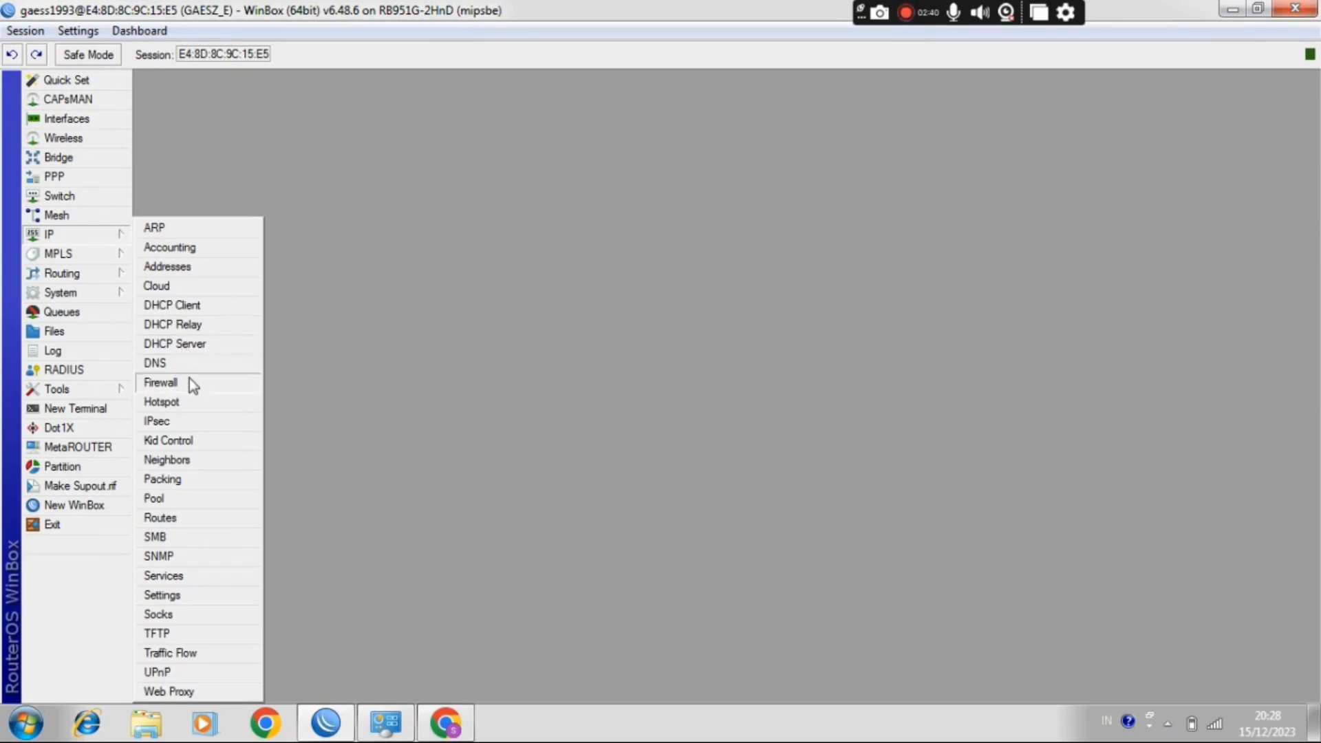
left_click(194, 343)
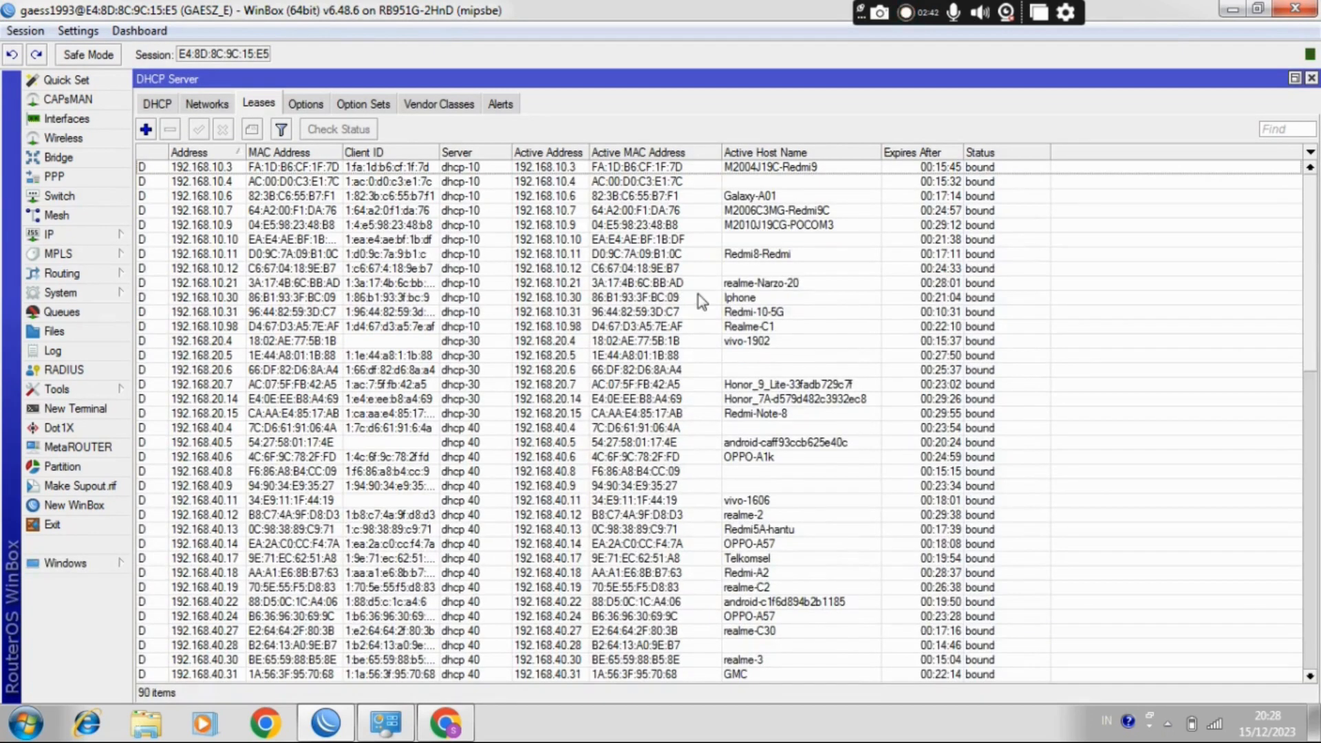
left_click(699, 295)
key("Down")
key("Down")
key("Down")
key("Down")
key("Down")
key("Down")
key("Down")
key("Down")
key("Down")
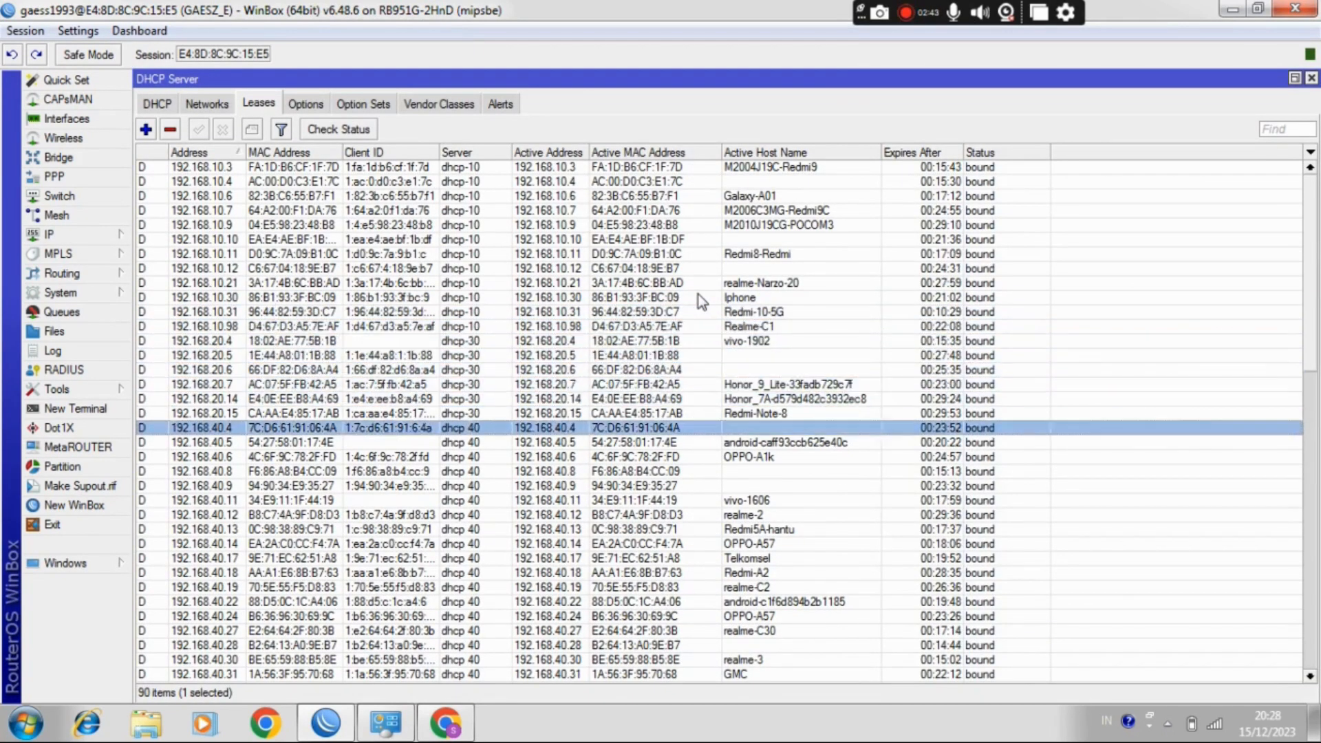
key("Down")
key("Down")
key("Down")
key("Down")
key("Down")
key("Down")
key("Down")
key("Down")
key("Down")
key("Down")
key("Down")
key("Down")
key("Down")
key("Down")
key("Down")
key("Down")
key("Down")
key("Down")
key("Down")
key("Down")
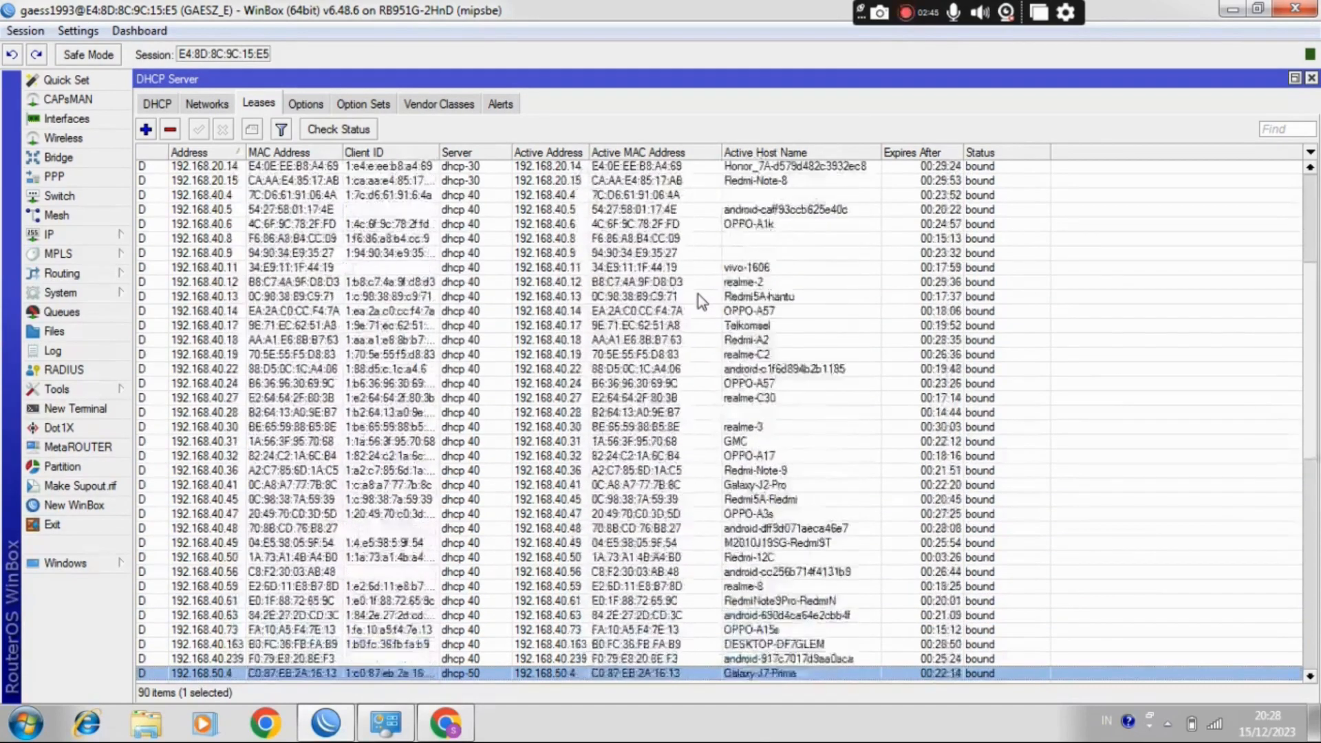
key("Down")
key("Down")
key("Down")
key("Down")
key("Down")
key("Down")
key("Down")
key("Down")
key("Down")
key("Down")
key("Down")
key("Down")
key("Down")
key("Down")
key("Down")
key("Down")
key("Down")
key("Down")
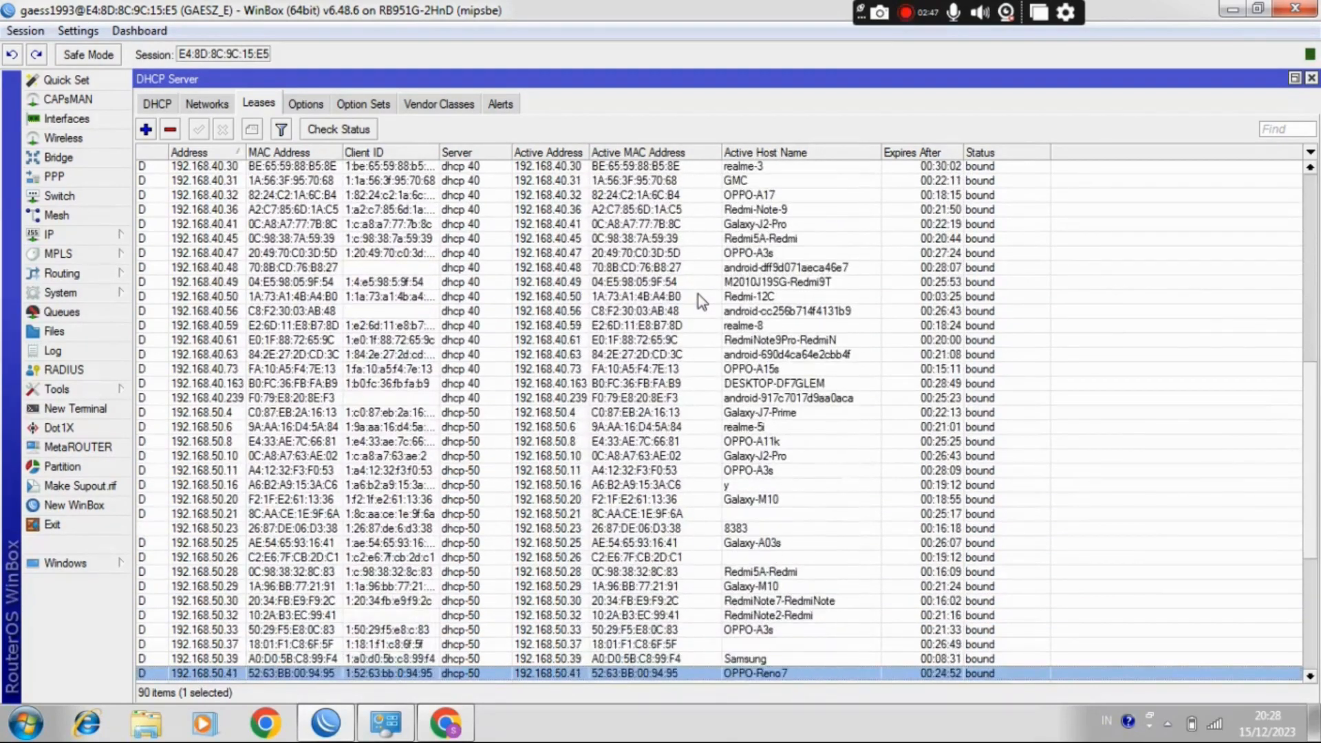
key("Up")
key("Up")
key("Up")
key("Up")
key("Up")
key("Up")
key("Up")
key("Up")
key("Up")
key("Up")
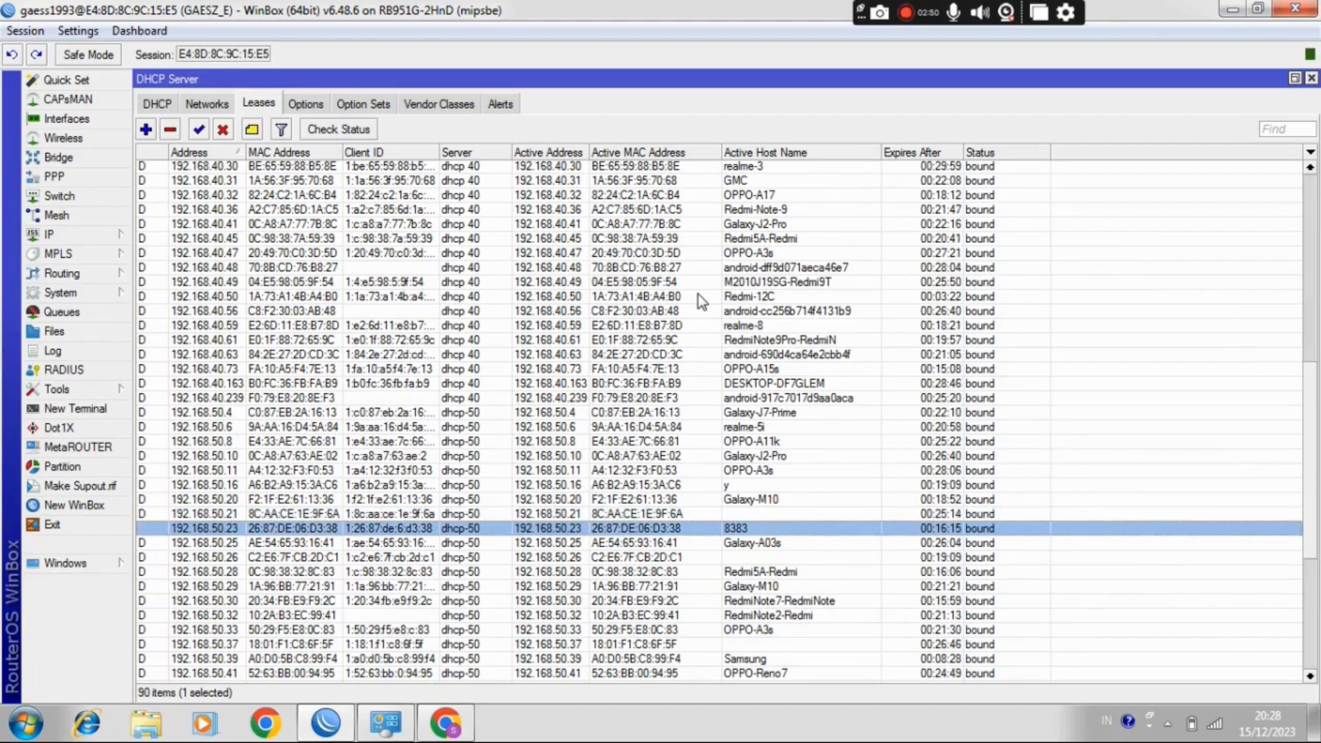
Step: Copy the active MAC address from the 192.168.50.23 DHCP lease and close the lease details
double_click(741, 531)
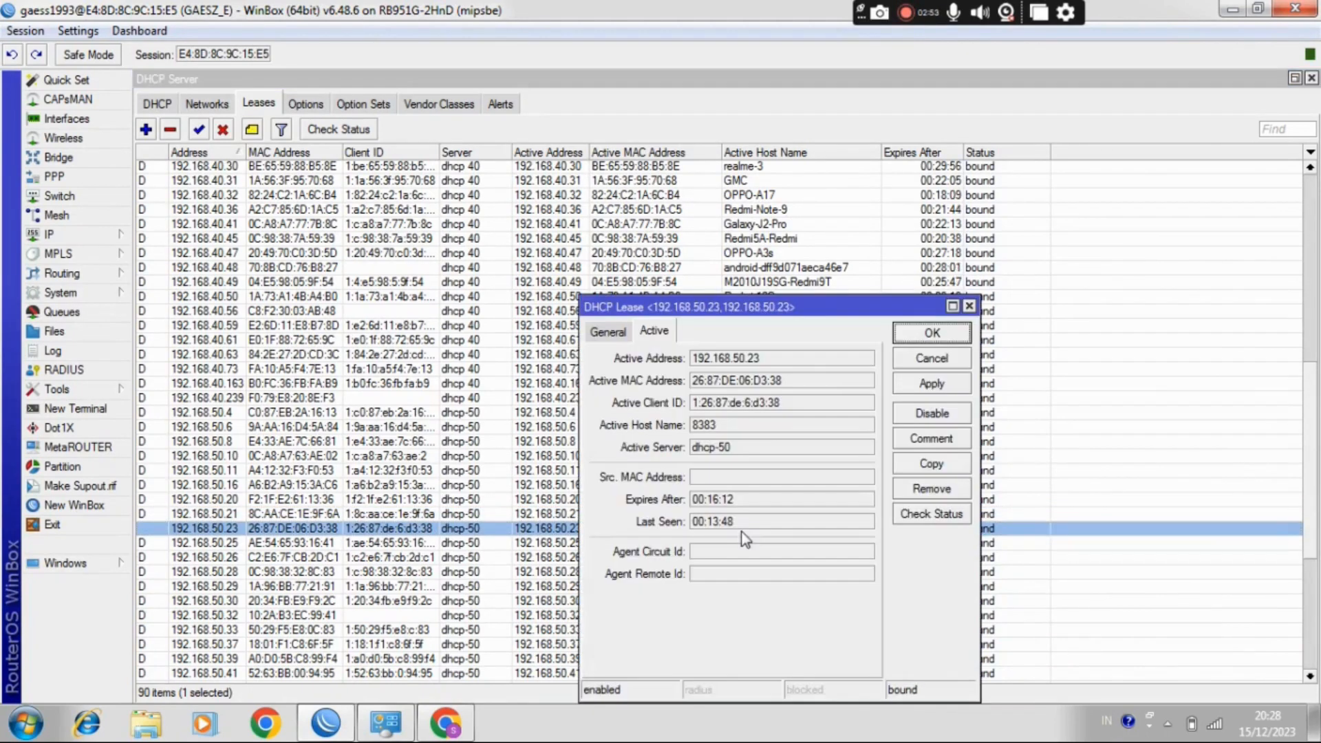
double_click(715, 380)
right_click(715, 386)
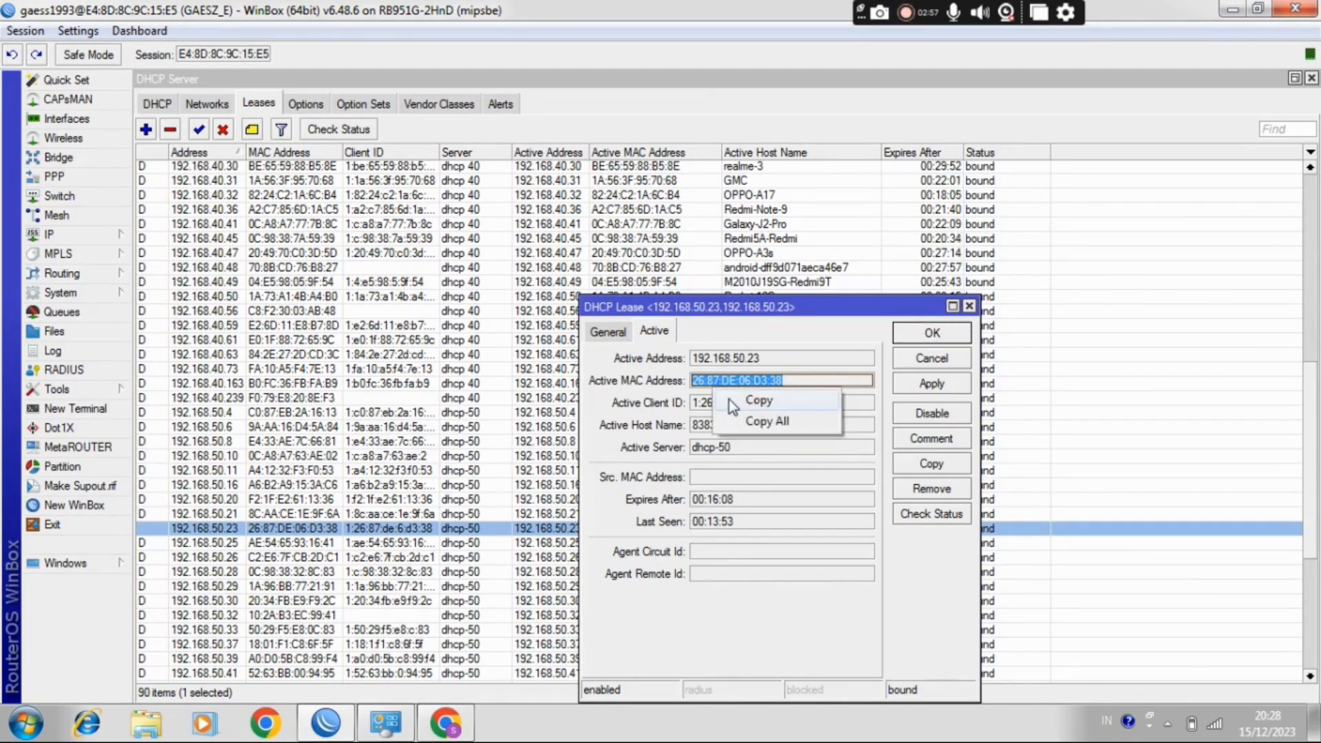
left_click(733, 405)
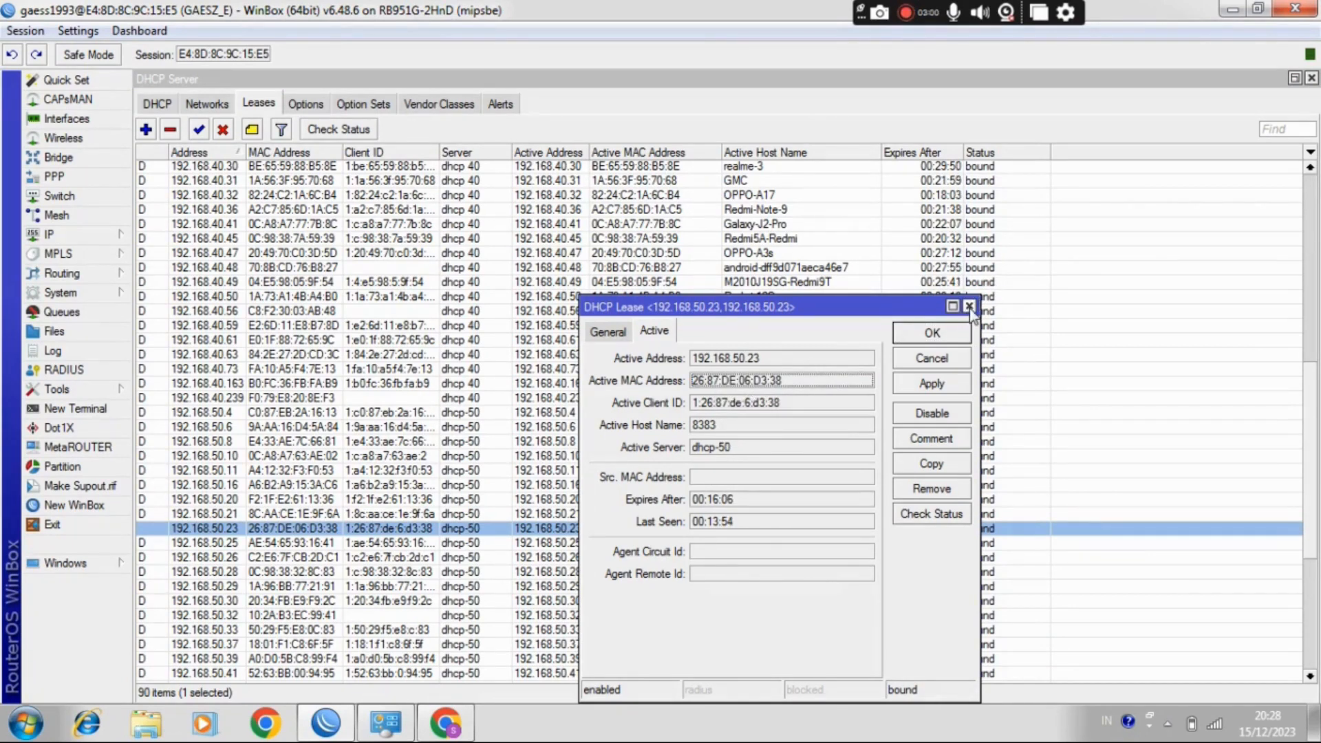
left_click(969, 307)
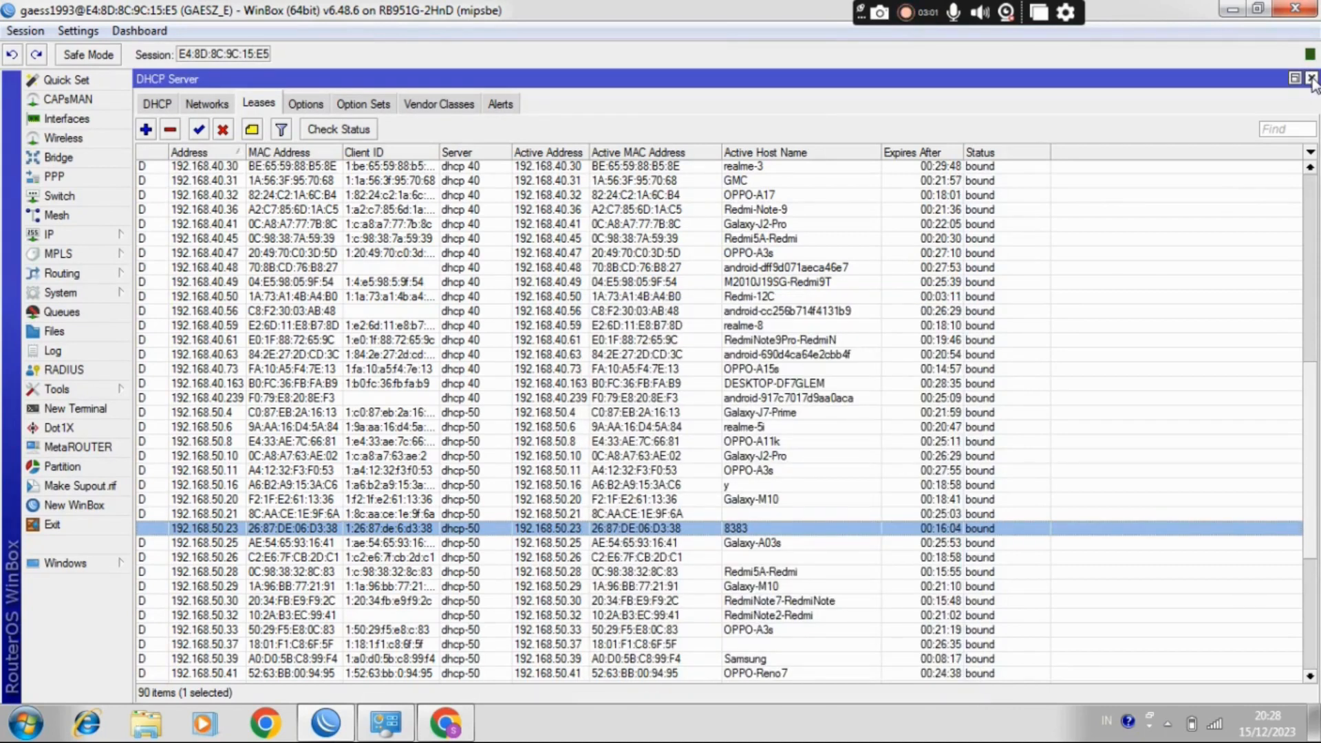